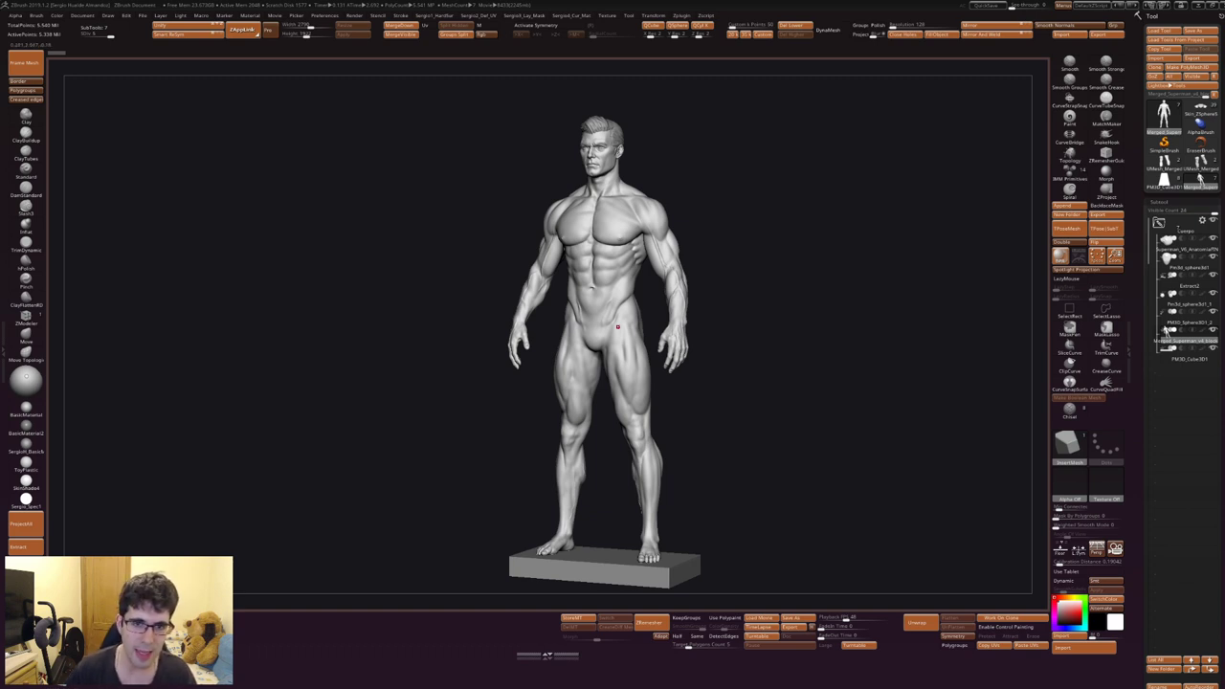
Turn the muscular figure to a straight front view and enlarge it in the viewport
right_click_drag(615, 316, 632, 317, "shift")
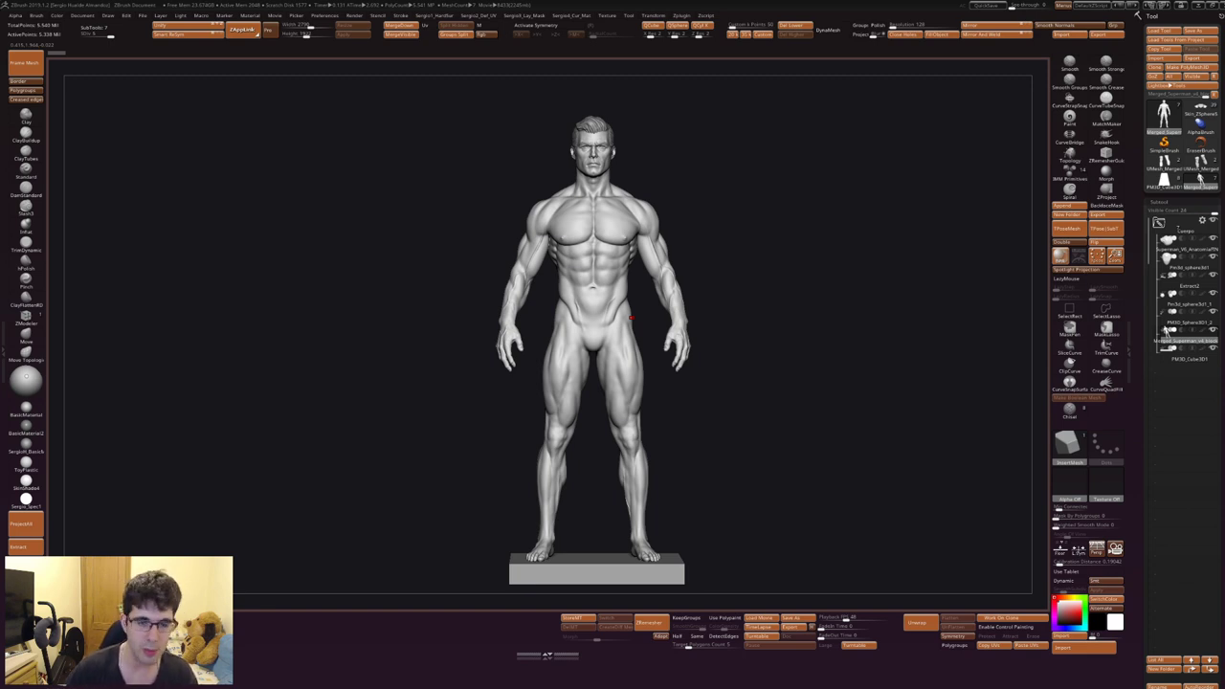
right_click_drag(596, 308, 691, 359, "alt")
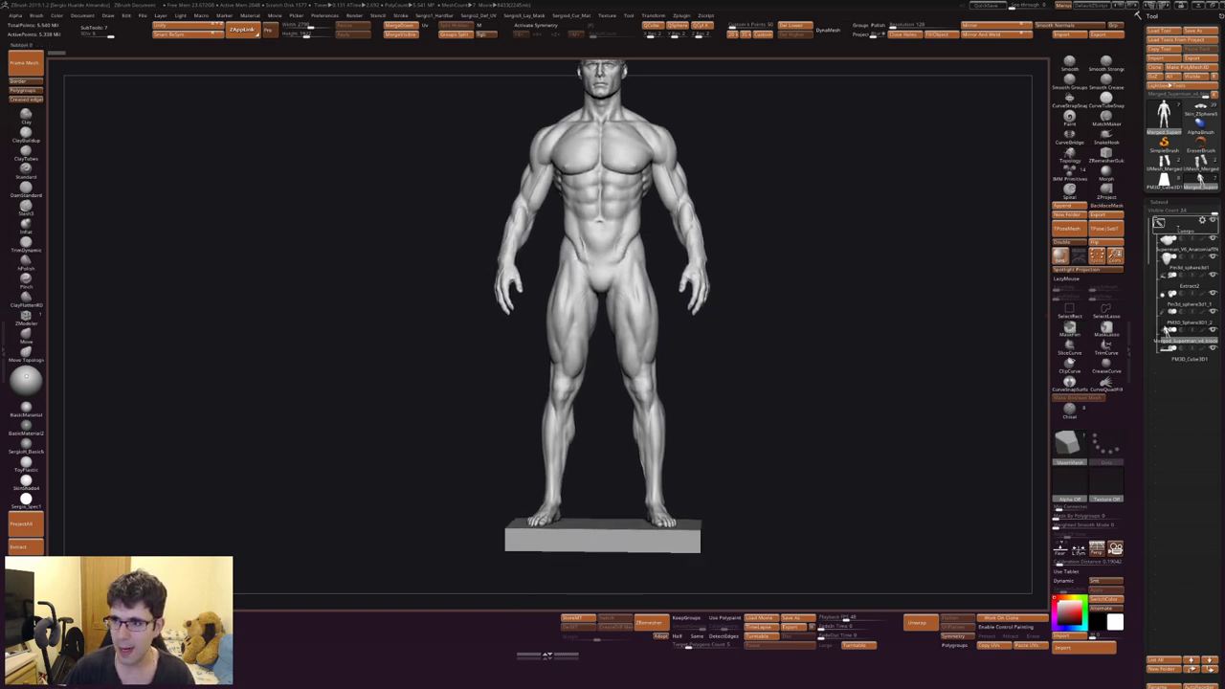
Frame the lower legs, then solo the feet part and orbit to inspect it
key("f")
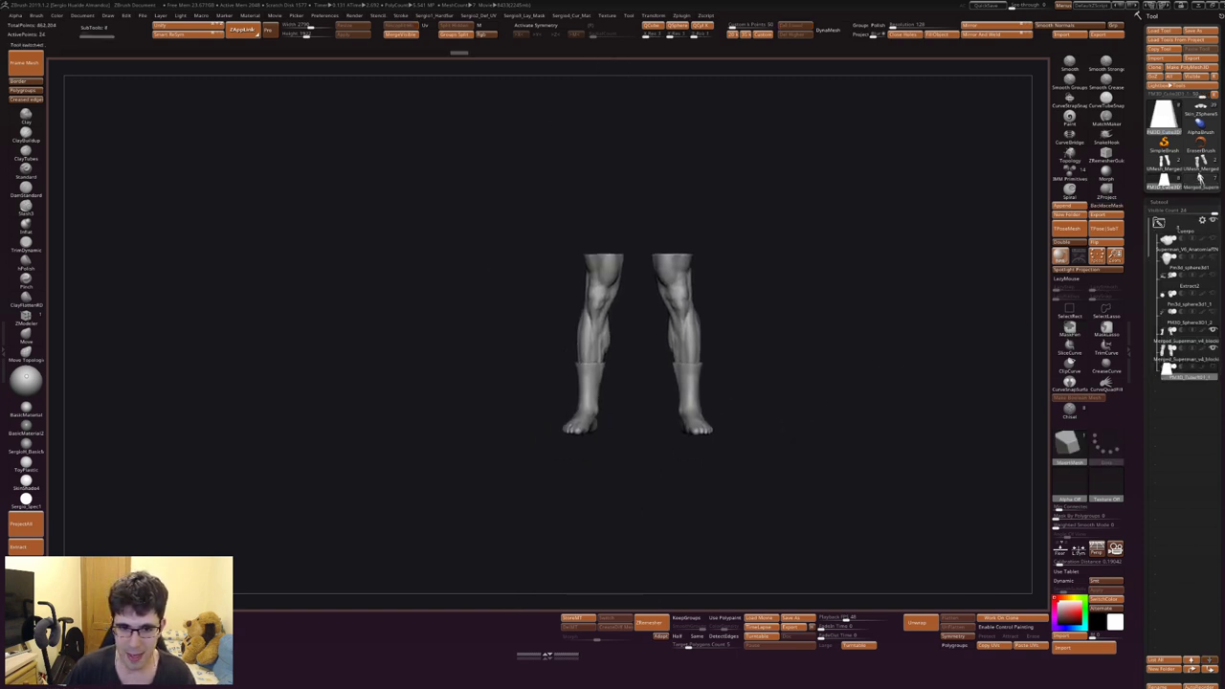
mouse_move(808, 421)
right_mouse_down("ctrl")
mouse_move(765, 478)
mouse_move(727, 288)
mouse_move(725, 369)
right_mouse_up("ctrl")
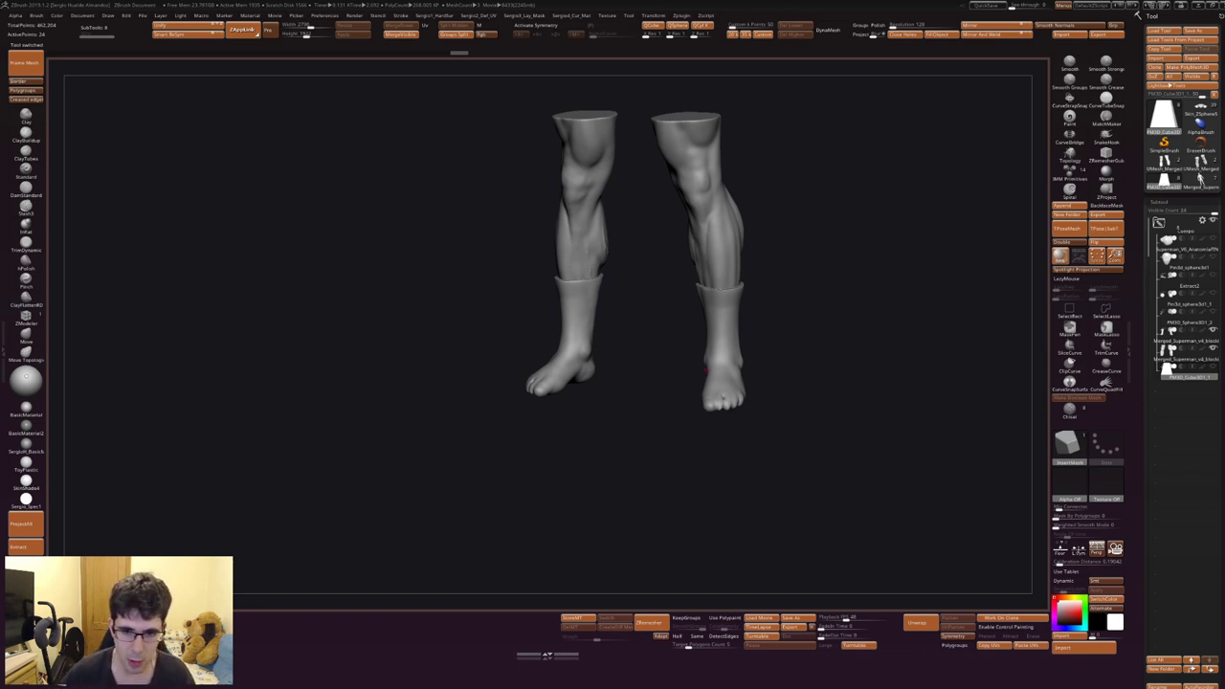
mouse_move(735, 285)
right_mouse_down()
mouse_move(709, 287)
mouse_move(709, 363)
right_mouse_up()
left_click(670, 459, "alt")
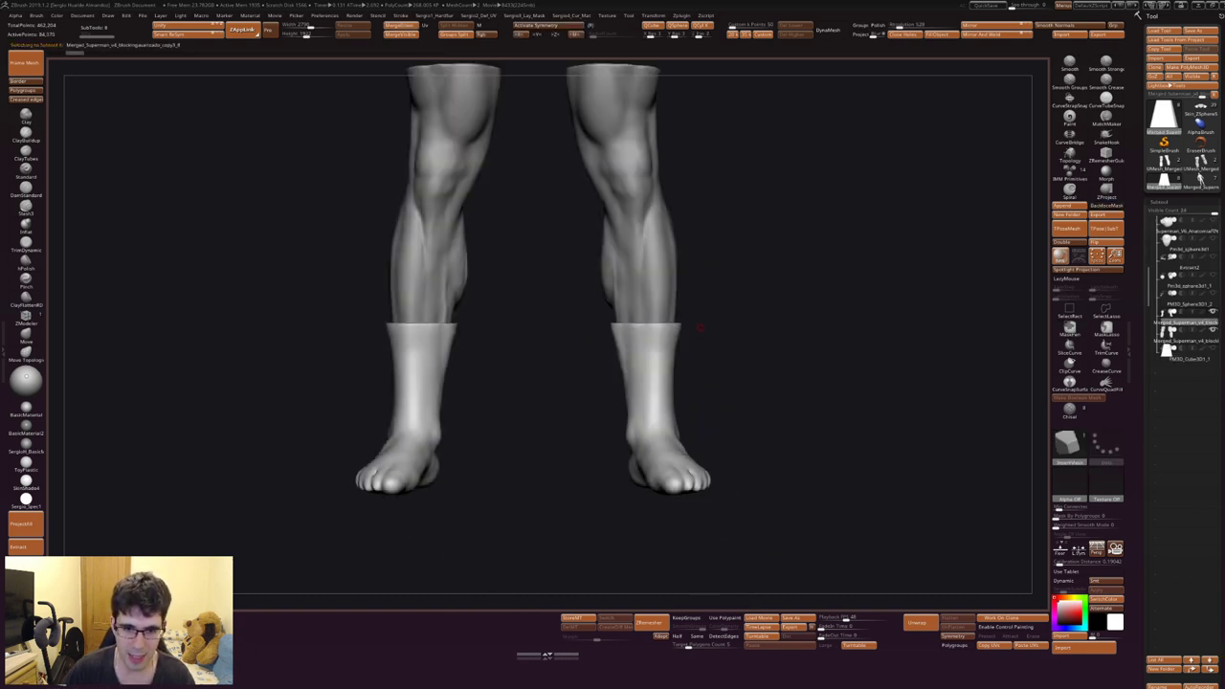
key("shift+ctrl+f")
right_click_drag(727, 316, 677, 311)
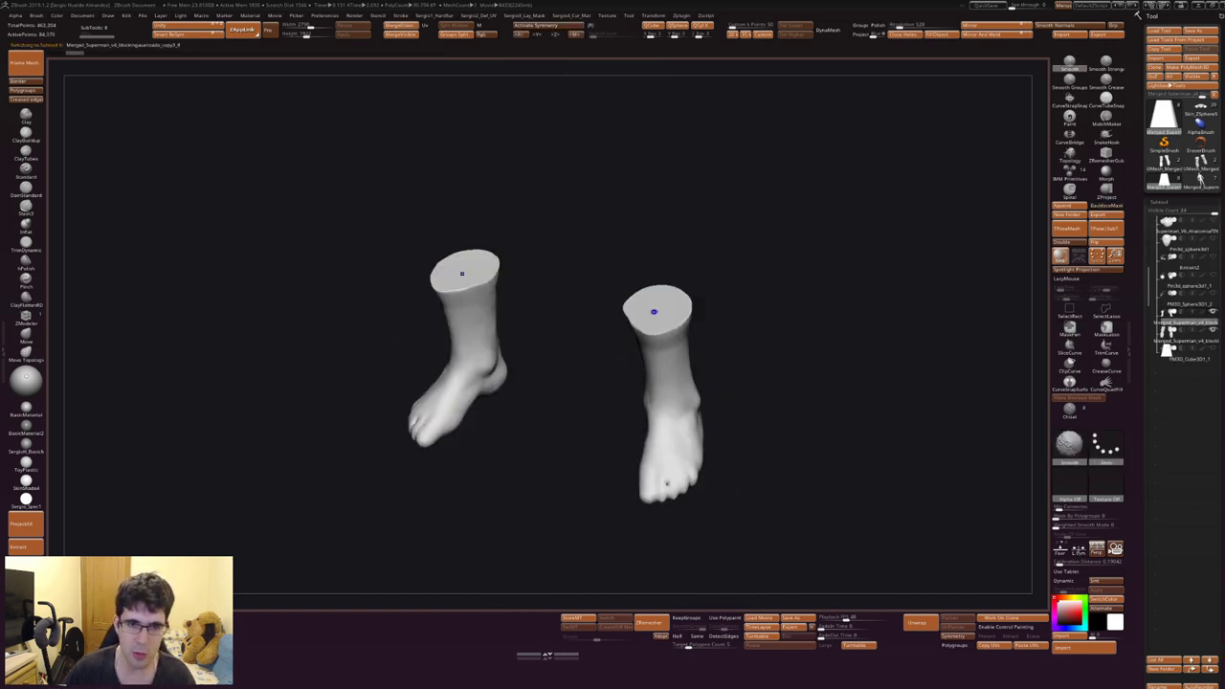
key("shift+ctrl+f")
Solo and inspect the shins, then make the boots part active
left_click(673, 322, "alt")
key("shift+ctrl+f")
mouse_move(673, 323)
right_mouse_down()
mouse_move(687, 349)
mouse_move(728, 326)
mouse_move(695, 331)
mouse_move(687, 309)
mouse_move(730, 298)
right_mouse_up()
key("shift+ctrl+f")
left_click(682, 307, "alt")
Mask both boots and subtly reshape the boot top rims with the 3D gizmo
key("ctrl")
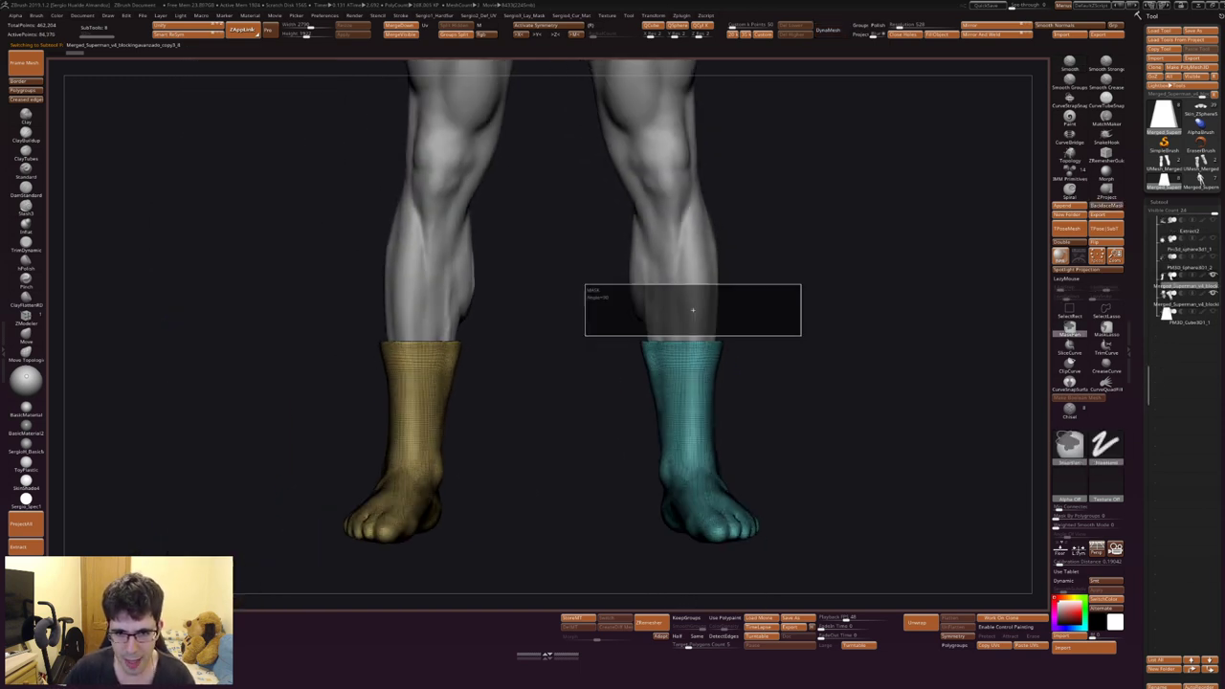
key("ctrl+a")
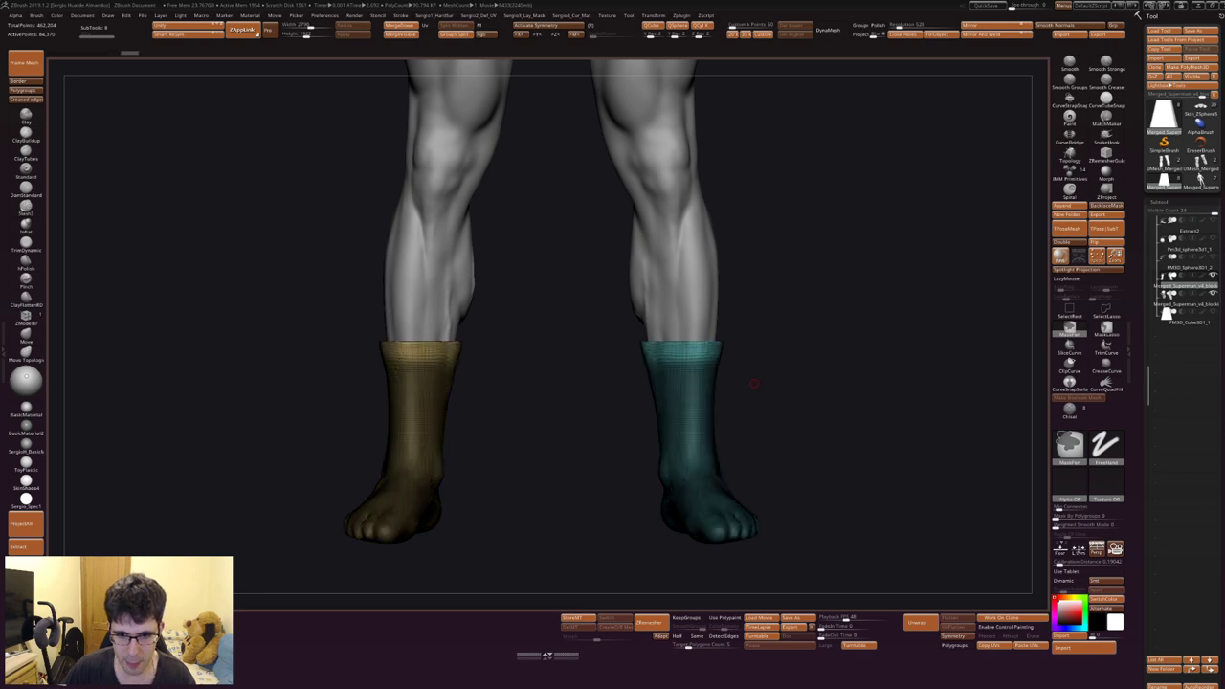
key("w")
left_click(689, 359)
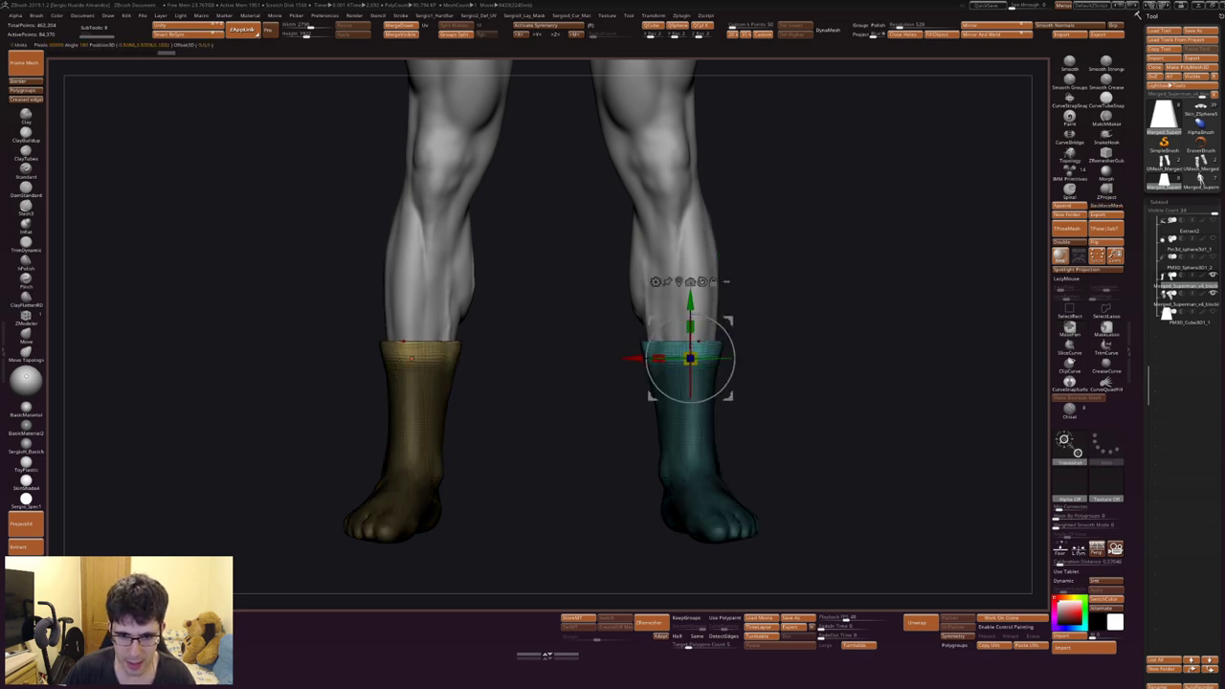
left_click_drag(689, 360, 690, 361)
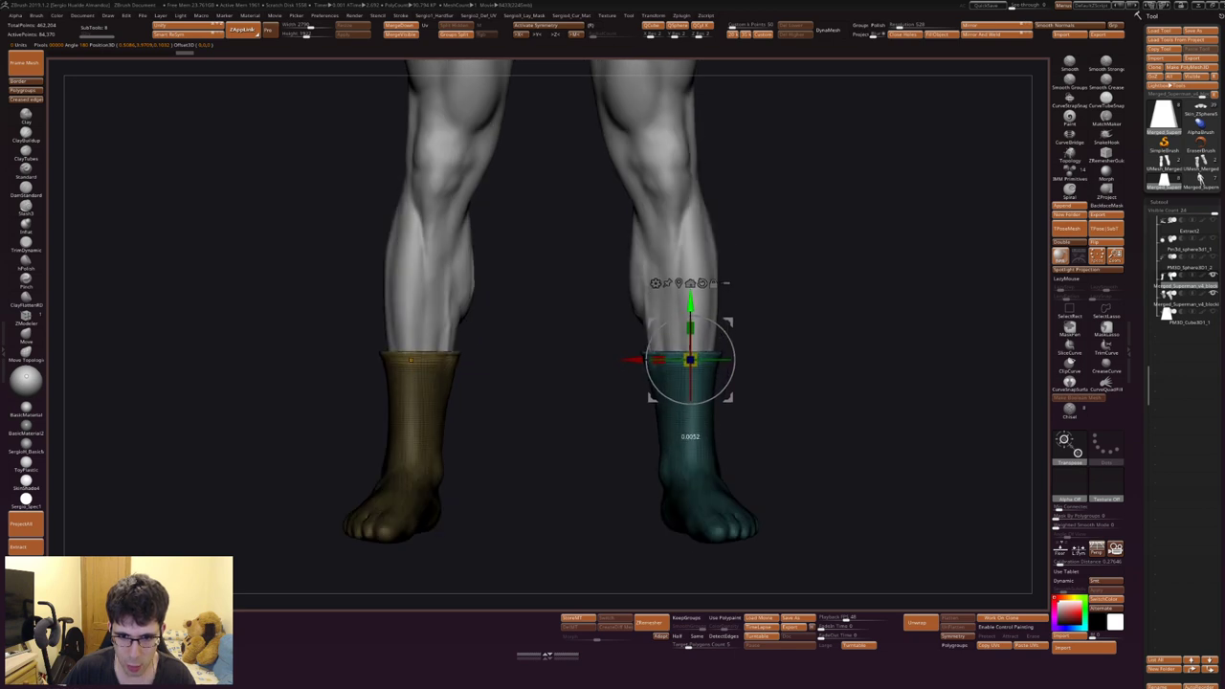
key("q")
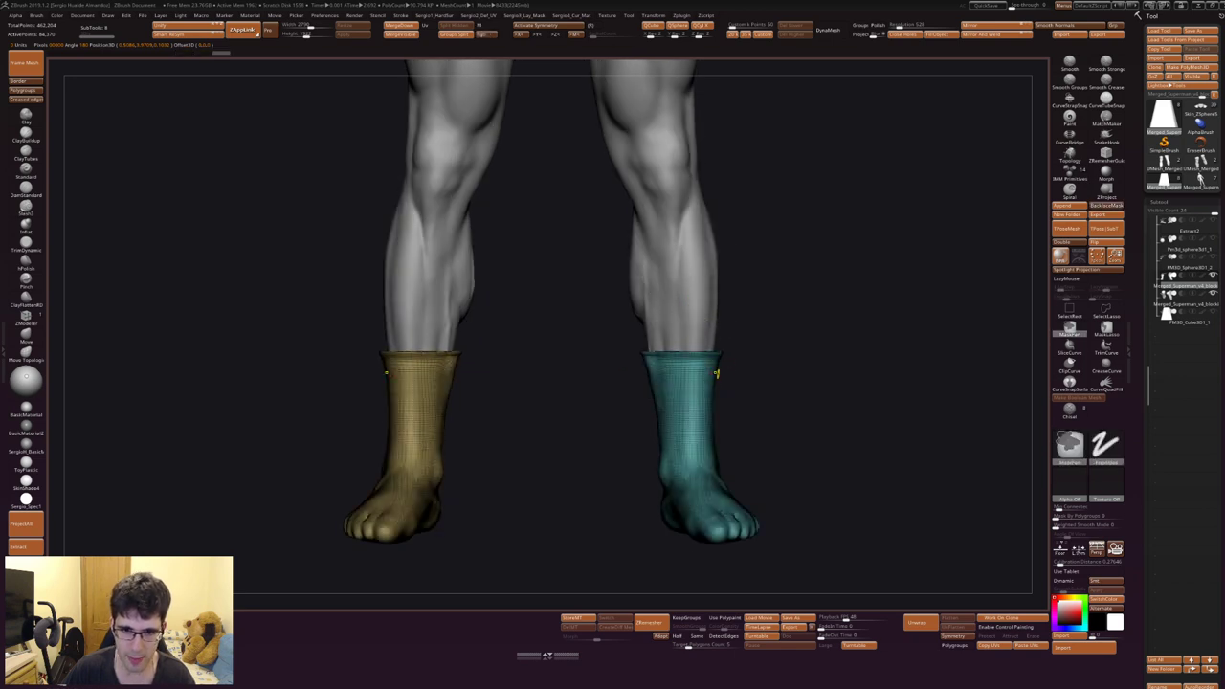
Inspect the right boot, then make the tapered block subtool active
scroll(709, 368, "up", 5)
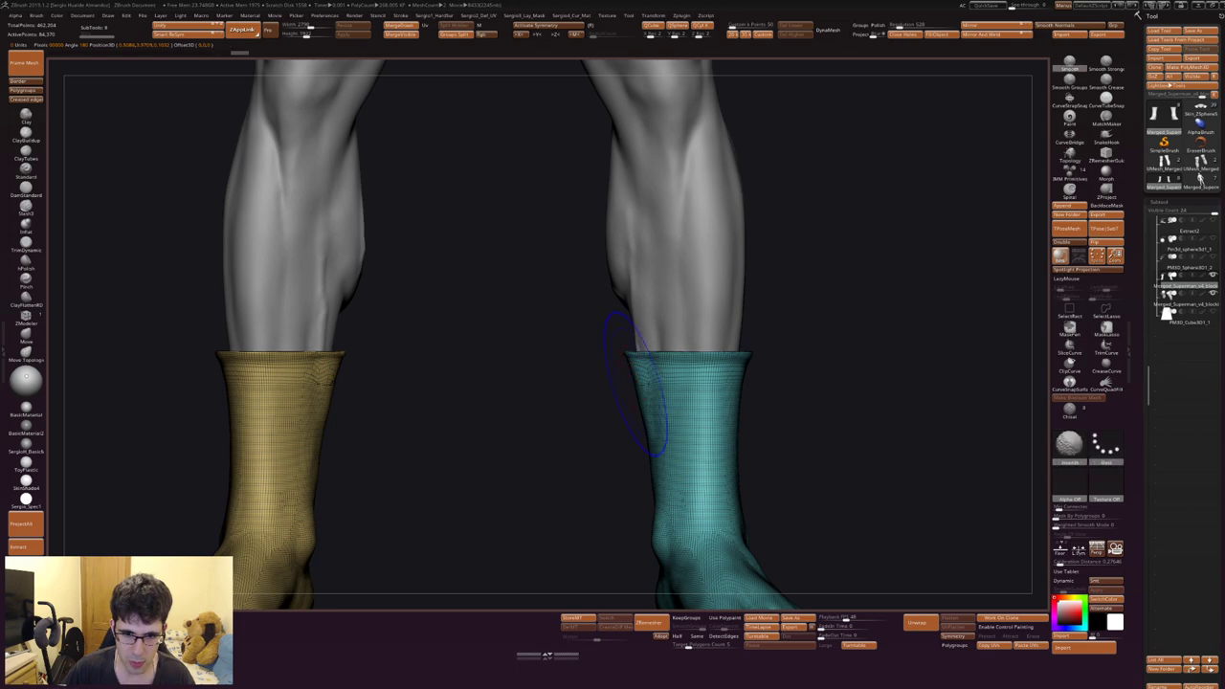
right_click_drag(627, 373, 622, 369)
scroll(624, 371, "down", 3)
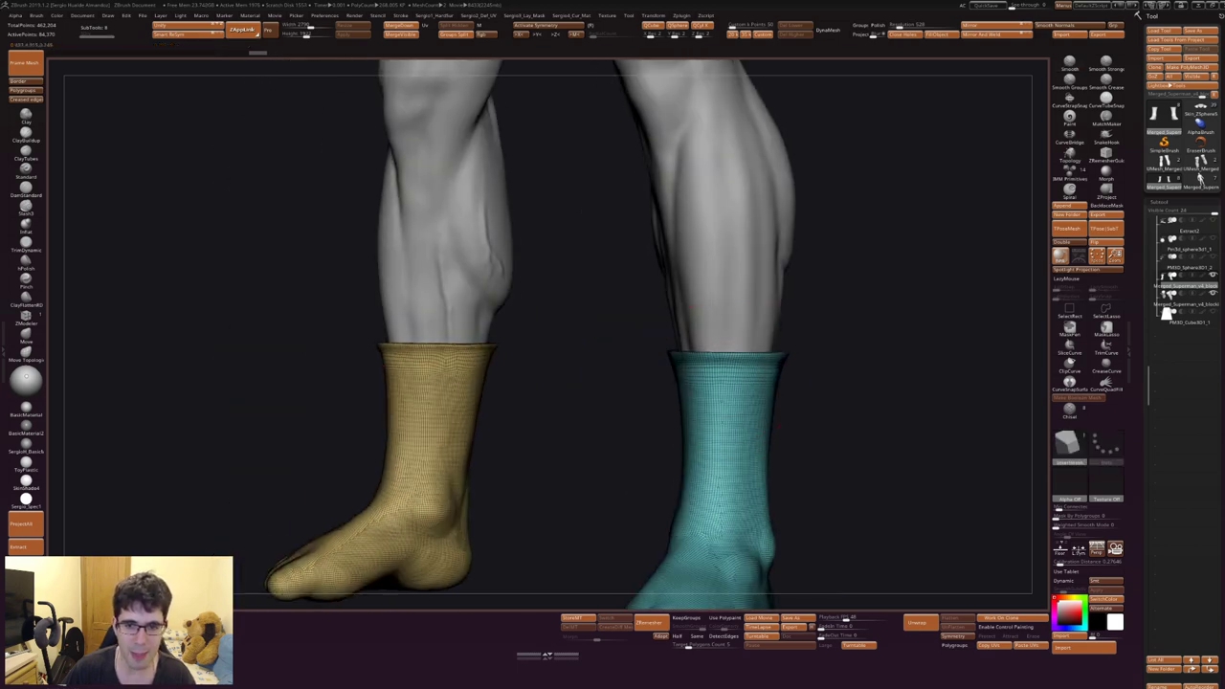
scroll(708, 402, "down", 3)
scroll(754, 415, "down", 3)
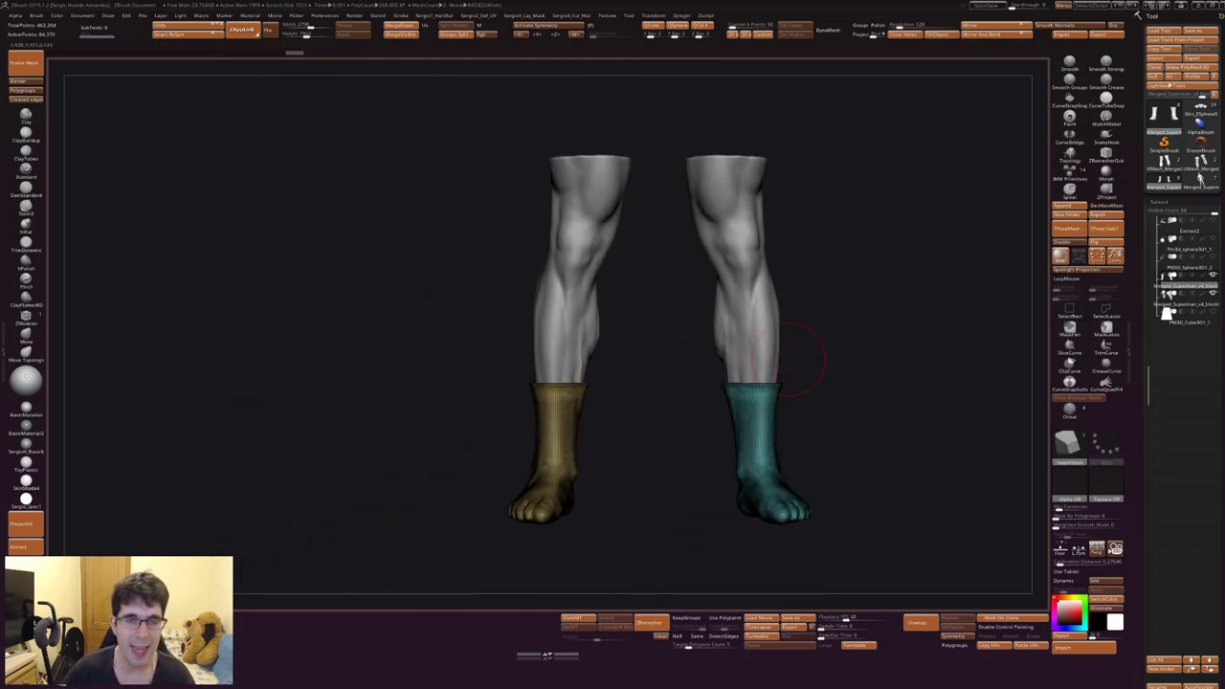
scroll(700, 364, "up", 3)
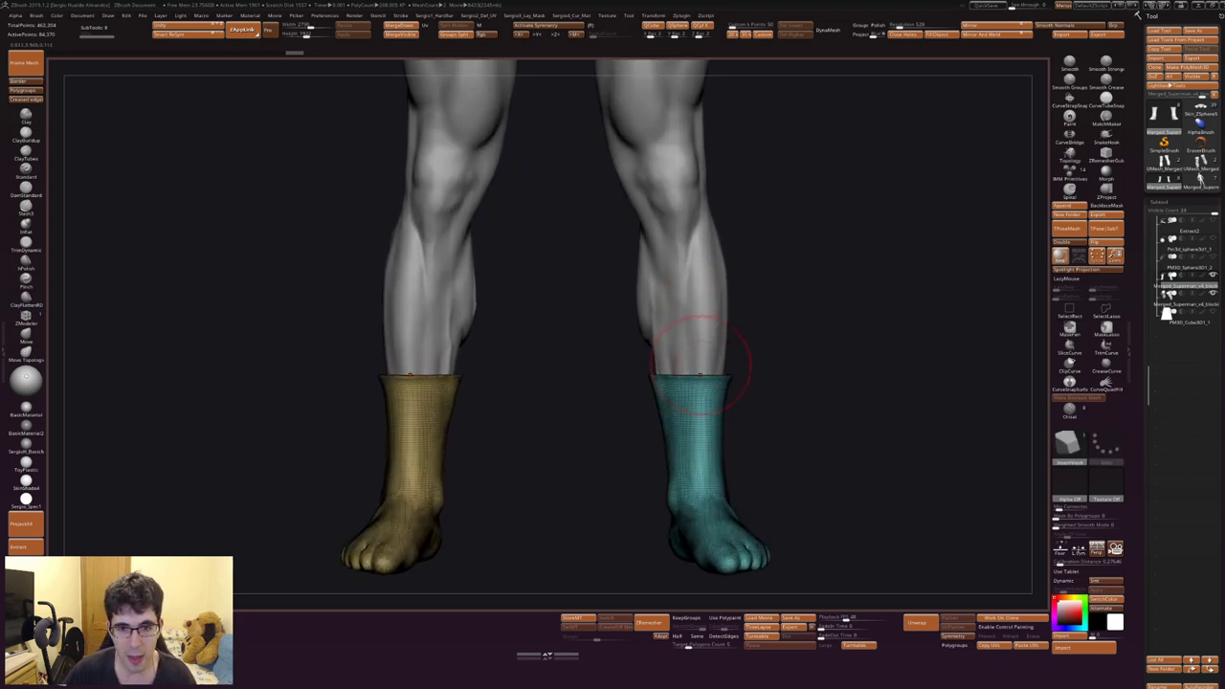
scroll(732, 354, "down", 3)
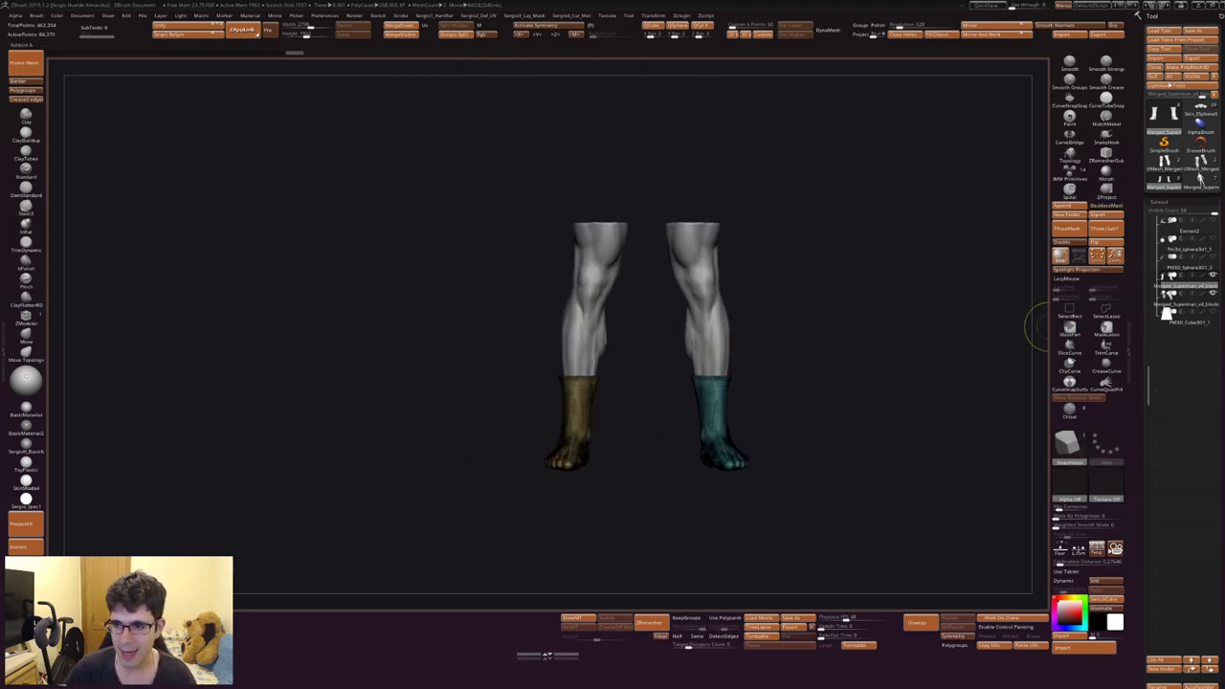
left_click(1186, 323)
Frame the tapered block and tilt it to show its bevelled top face
key("f")
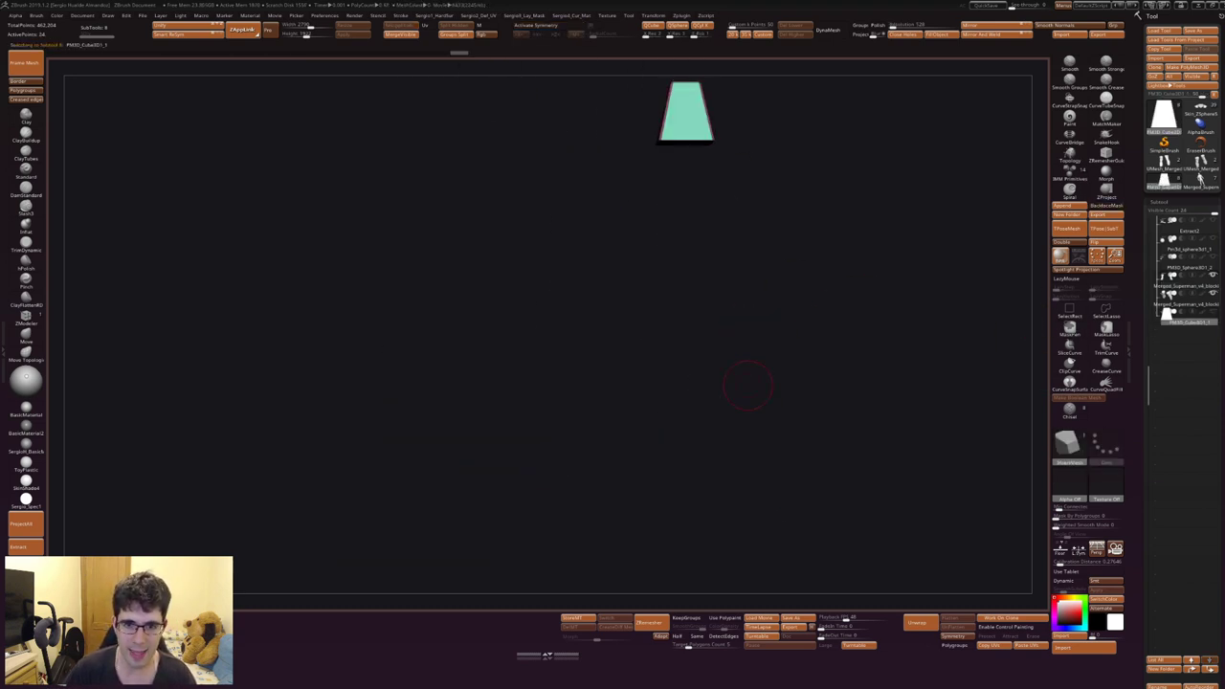
right_click_drag(728, 330, 709, 361)
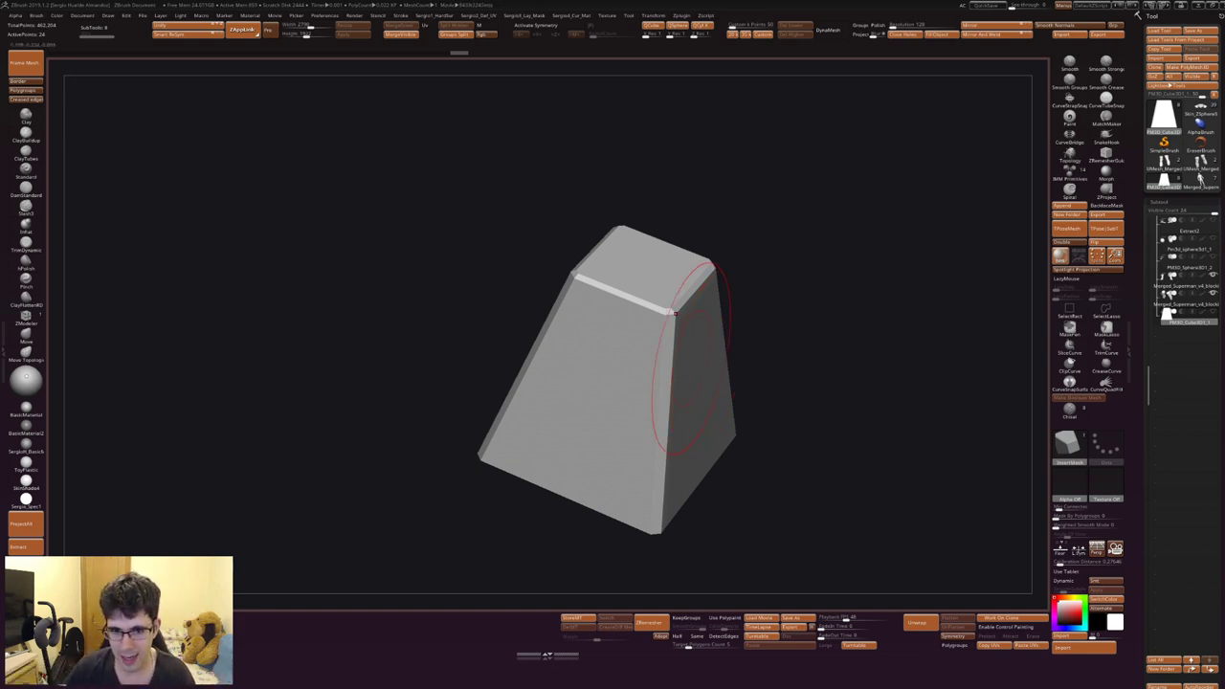
Rotate the tapered block around its top, ending in a straight front view
right_click_drag(651, 383, 674, 373)
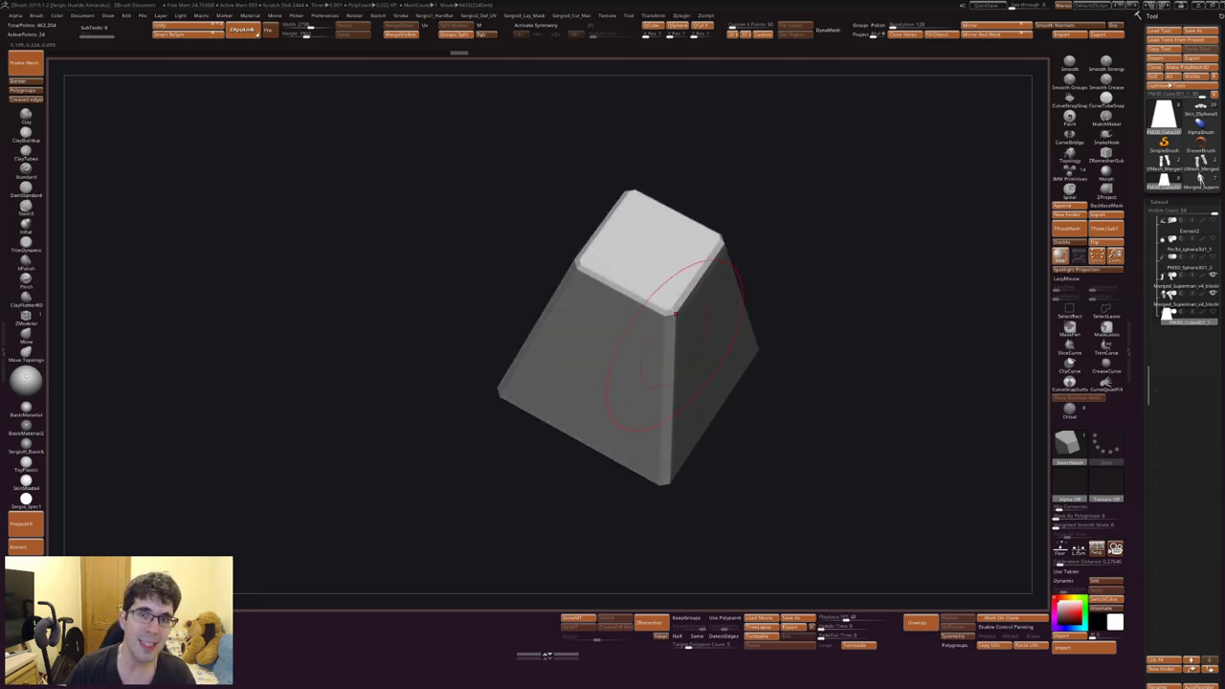
mouse_move(675, 314)
right_mouse_down()
mouse_move(675, 422)
mouse_move(615, 274)
right_mouse_up()
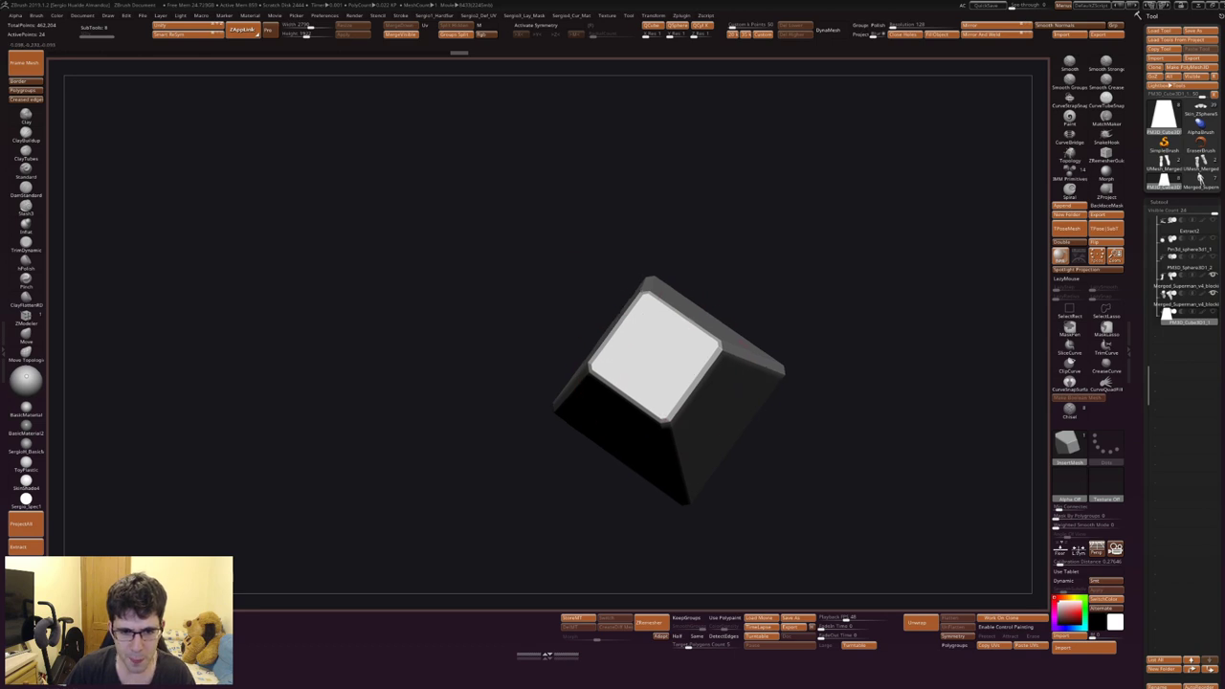
mouse_move(670, 364)
right_mouse_down()
mouse_move(661, 325)
mouse_move(715, 340)
right_mouse_up()
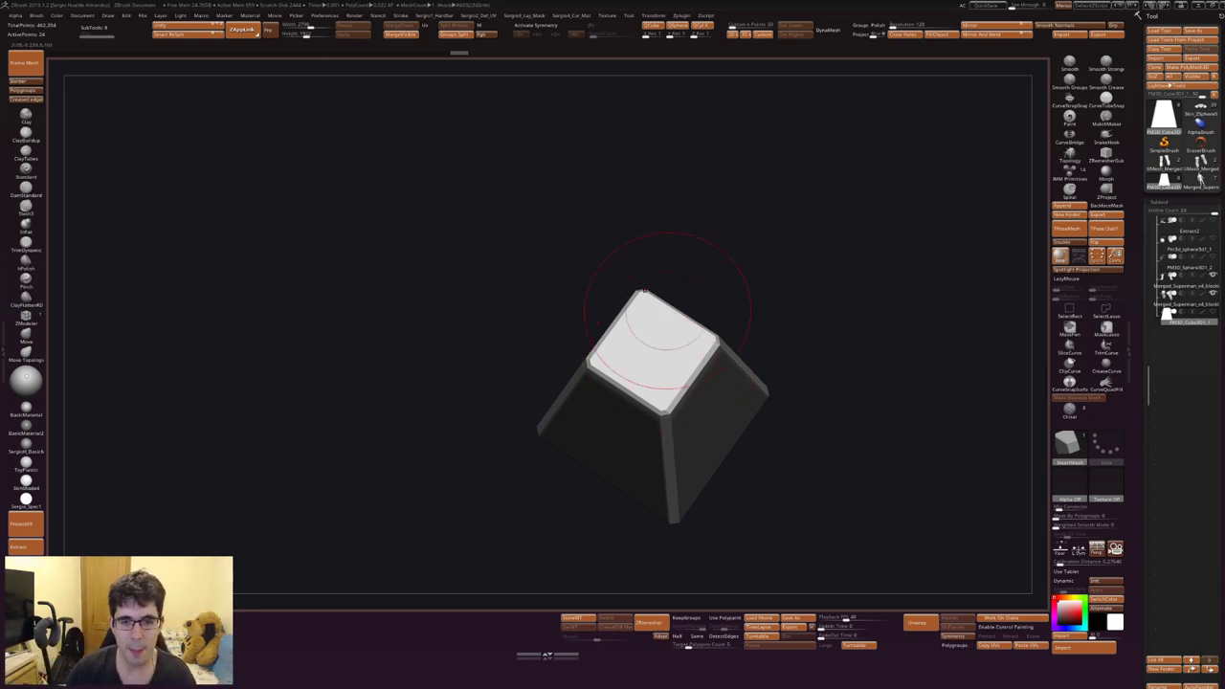
right_click_drag(667, 311, 804, 213, "shift")
Mask the block's top, try the transform gizmo, and undo the accidental stretch
left_click_drag(804, 214, 523, 350, "ctrl")
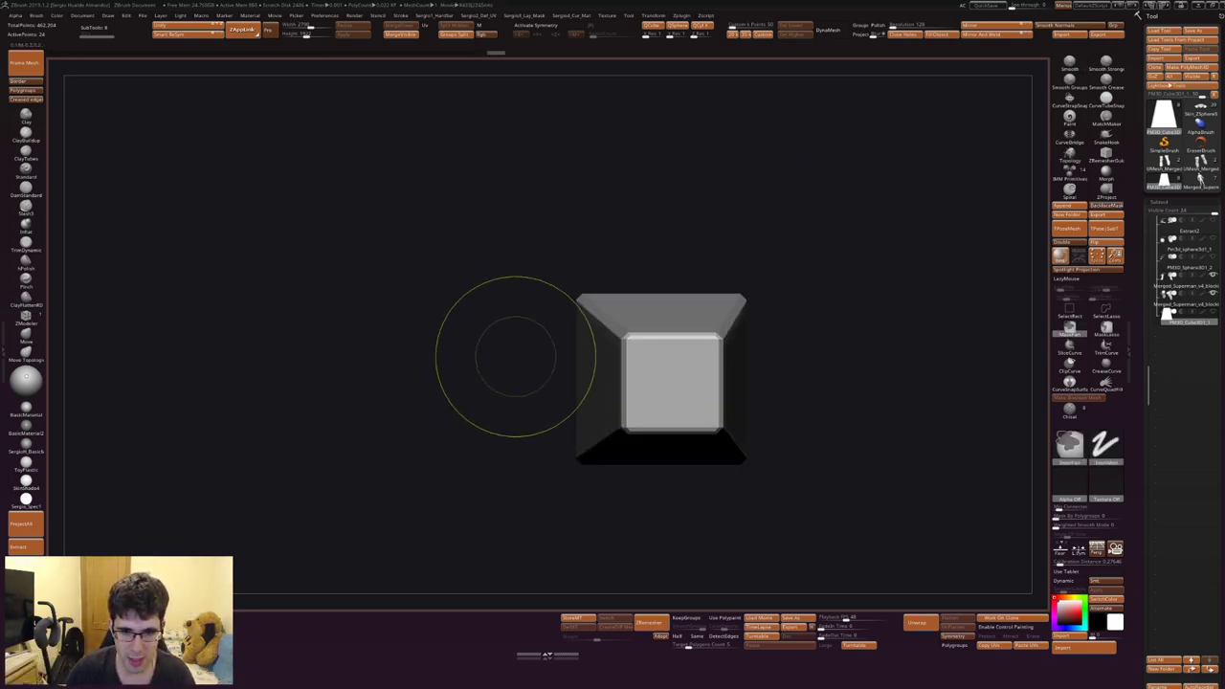
key("w")
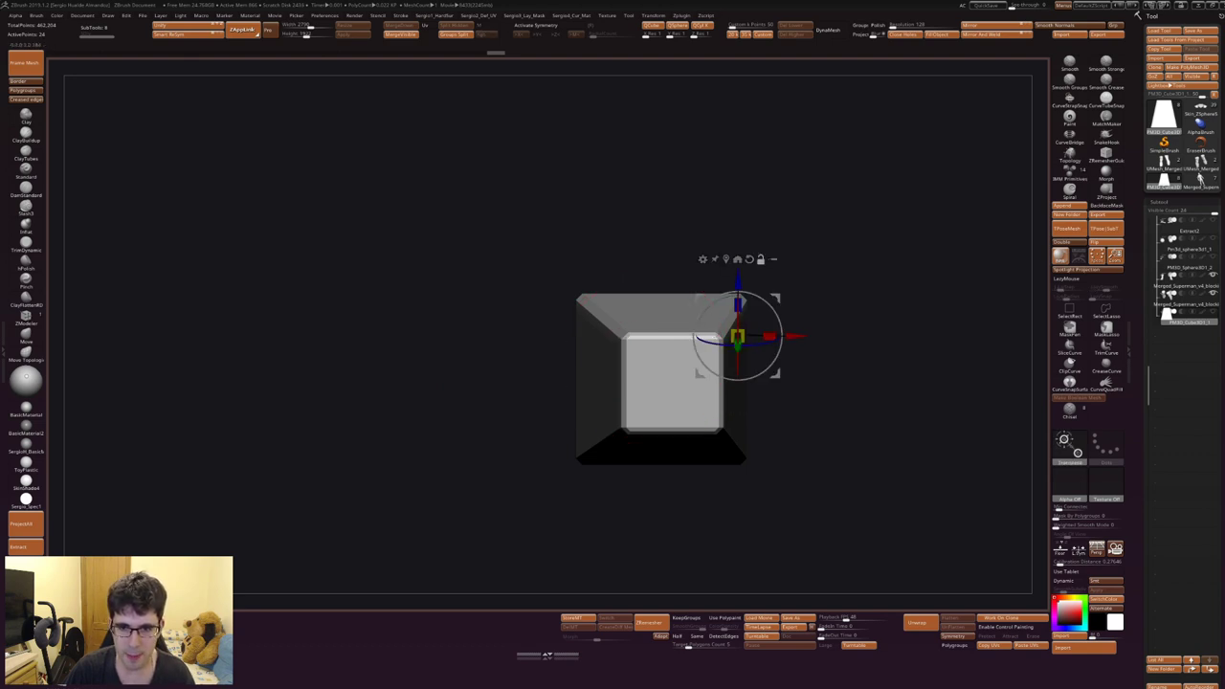
mouse_move(792, 336)
left_mouse_down()
mouse_move(670, 336)
mouse_move(708, 337)
mouse_move(716, 574)
left_mouse_up()
key("ctrl+z")
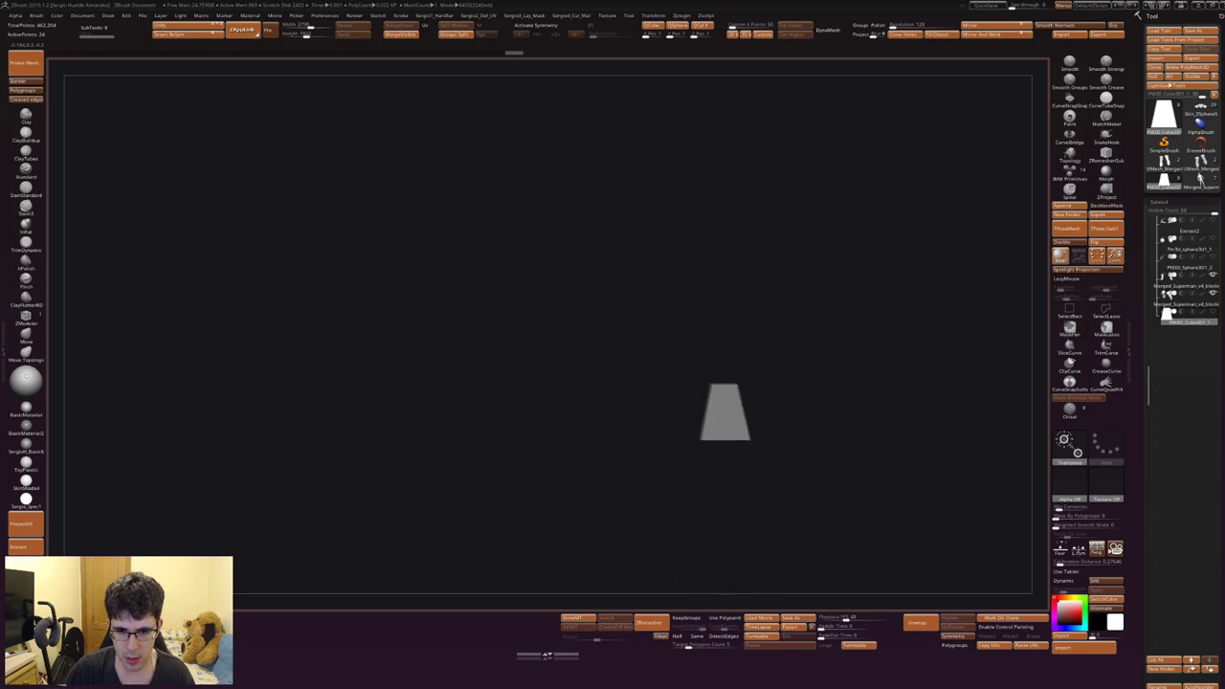
left_click_drag(709, 564, 686, 318, "alt")
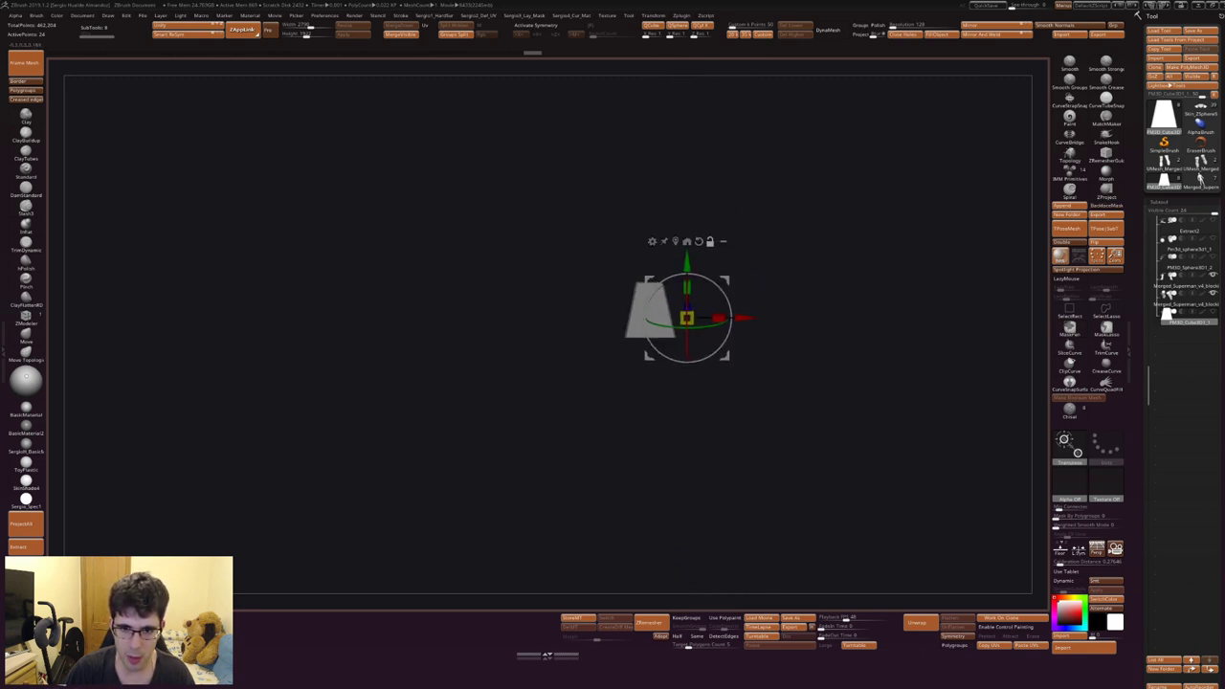
Undo the taper back to a plain cube and orbit to view it from several sides
mouse_move(814, 430)
left_mouse_down()
mouse_move(670, 450)
mouse_move(679, 479)
mouse_move(652, 297)
mouse_move(623, 240)
mouse_move(623, 280)
left_mouse_up()
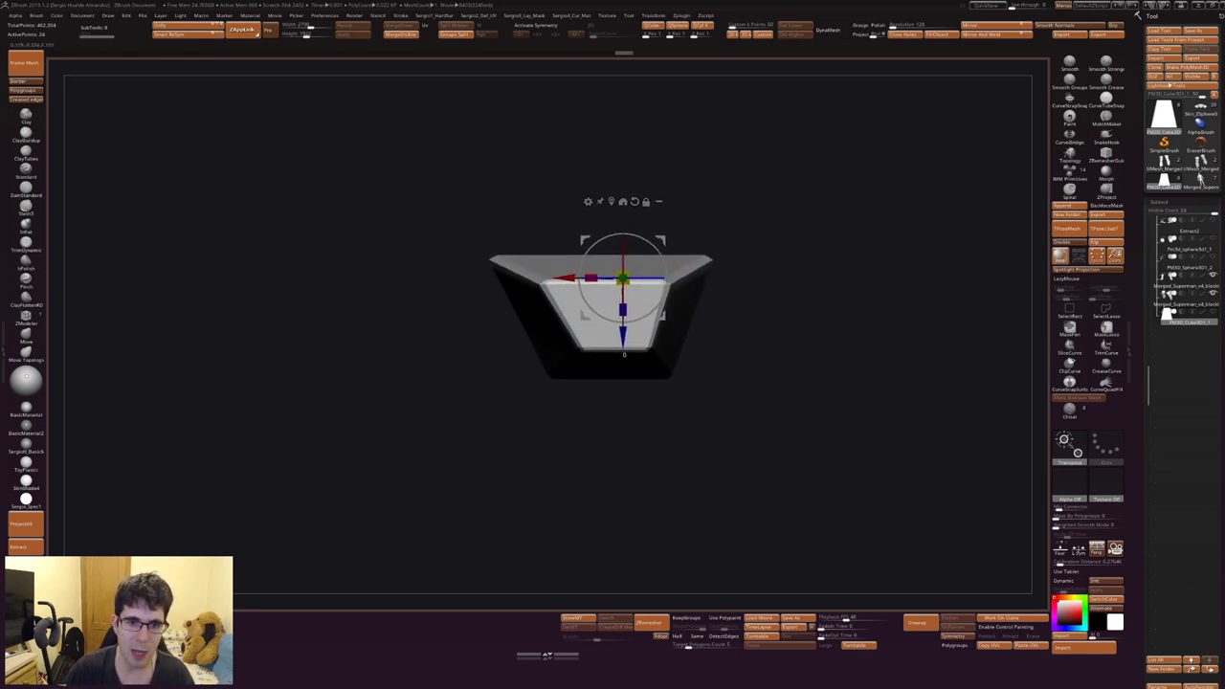
left_click_drag(728, 430, 623, 316, "shift")
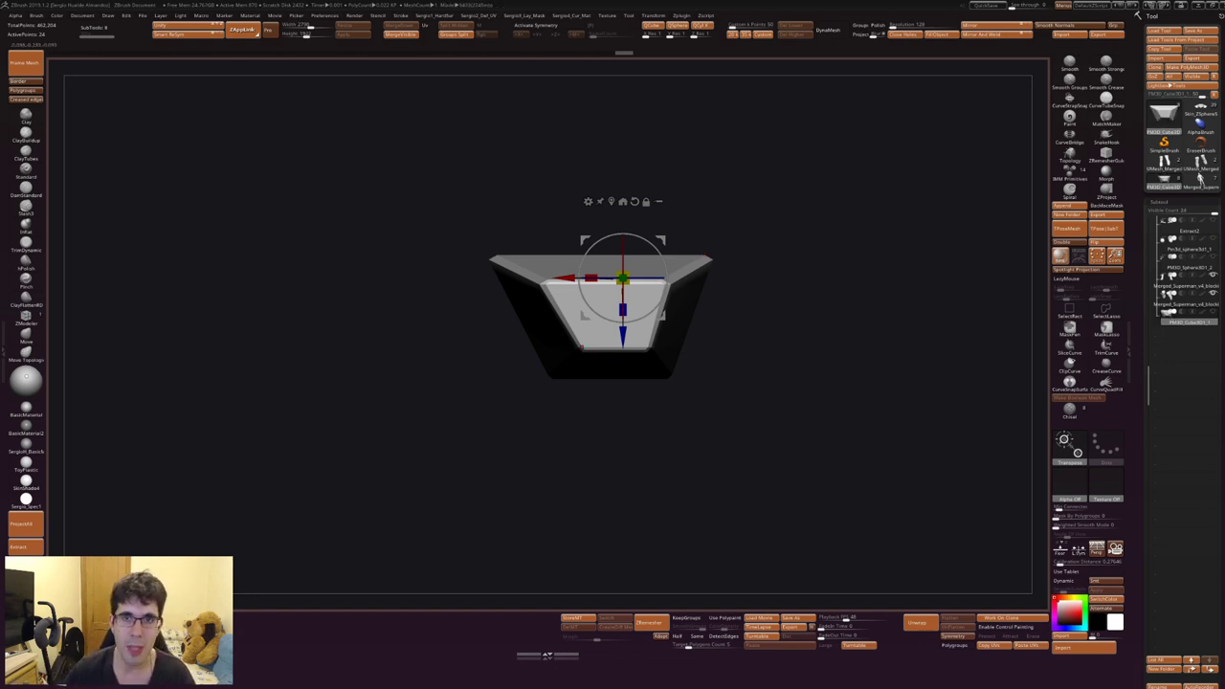
key("ctrl+z")
key("q")
mouse_move(743, 240)
left_mouse_down()
mouse_move(670, 378)
mouse_move(610, 354)
left_mouse_up()
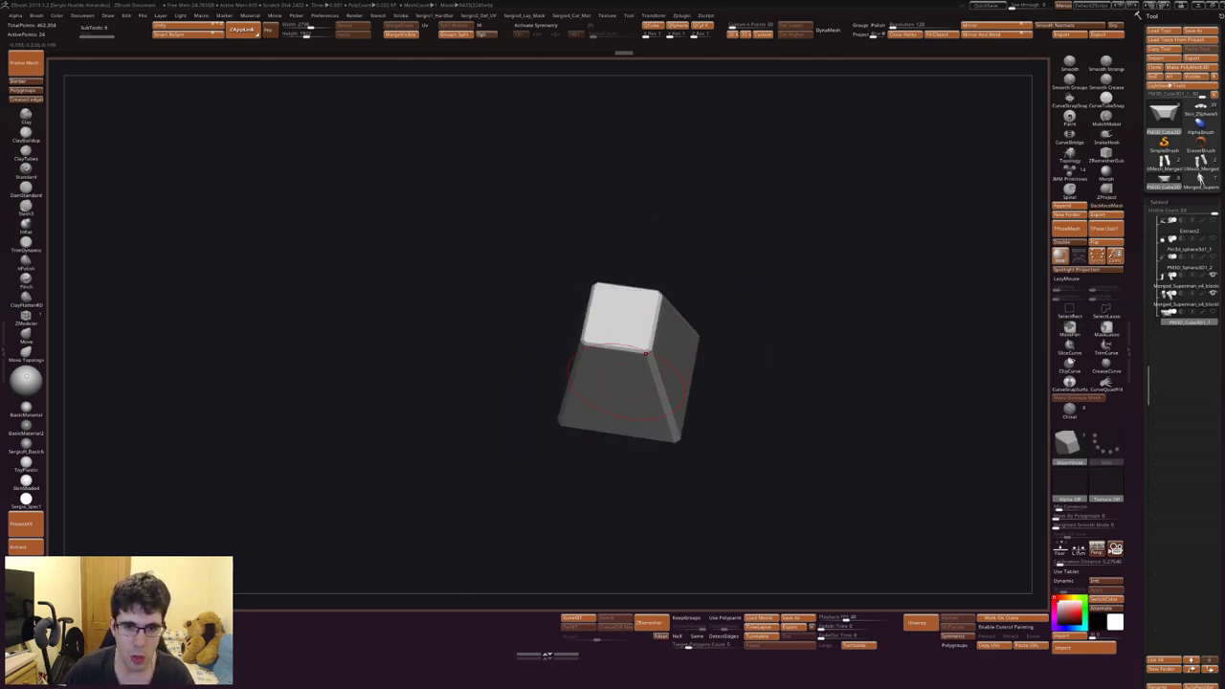
scroll(771, 353, "down", 3)
mouse_move(727, 402)
right_mouse_down()
mouse_move(652, 430)
mouse_move(671, 330)
right_mouse_up()
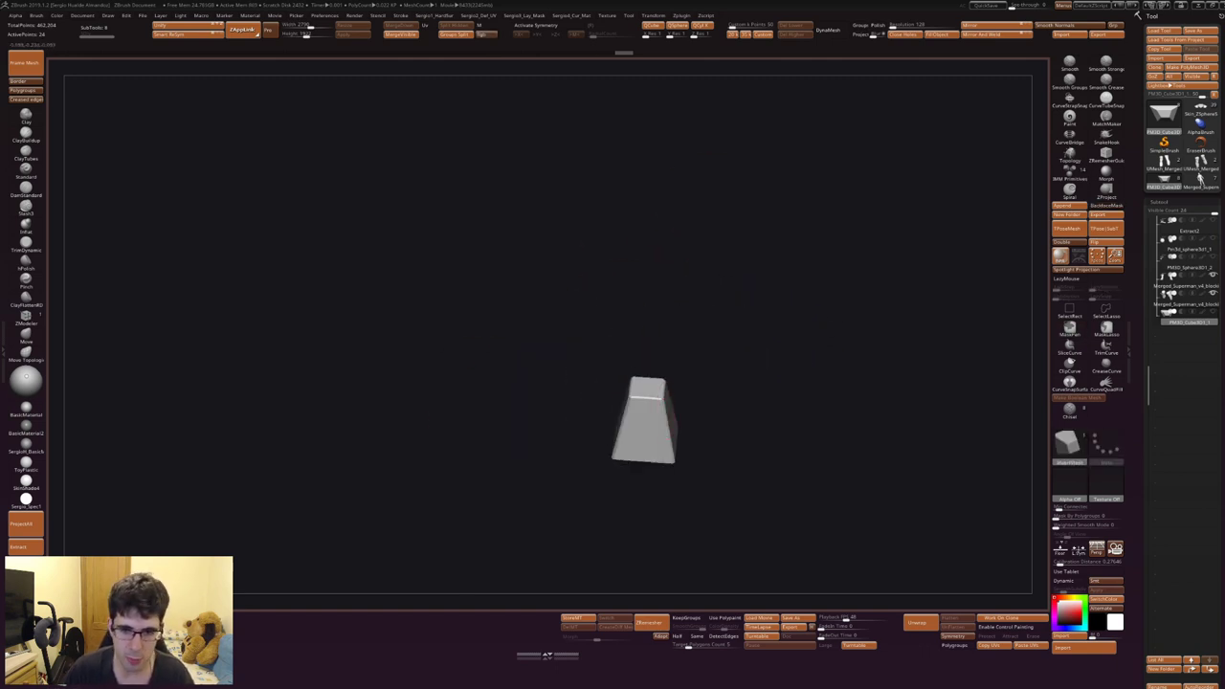
scroll(671, 331, "up", 3)
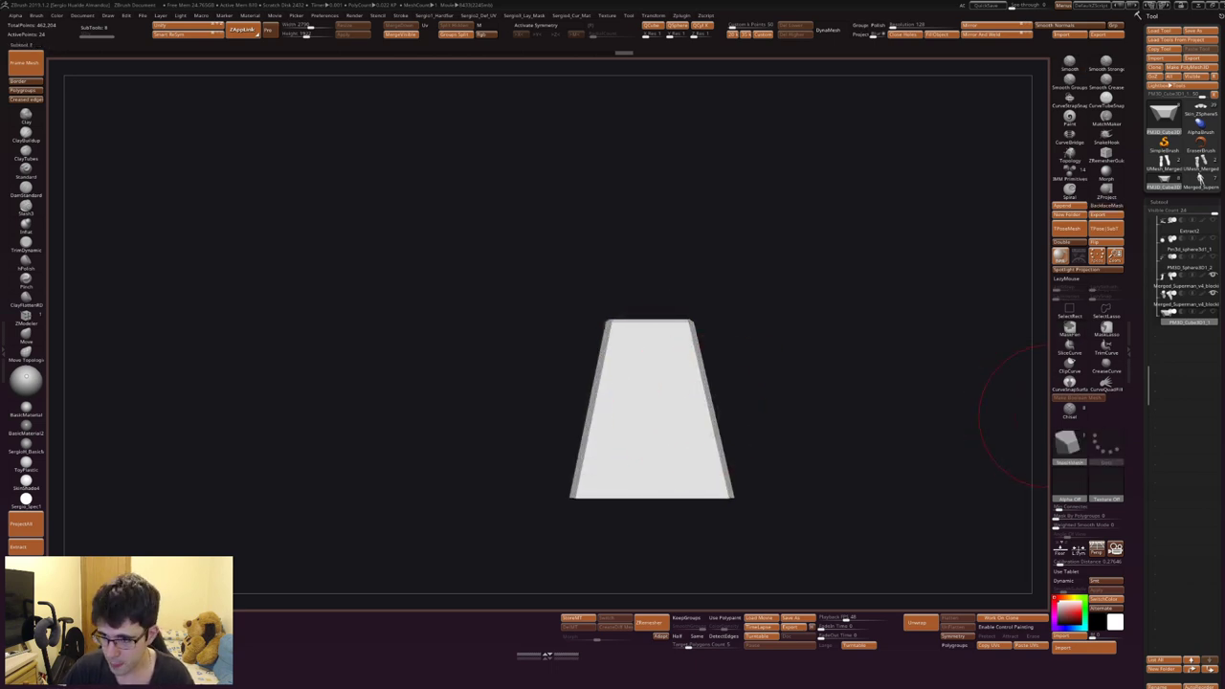
Pick the Cube3D tool, draw a fresh cube on the canvas and enter Edit mode
left_click(1067, 442)
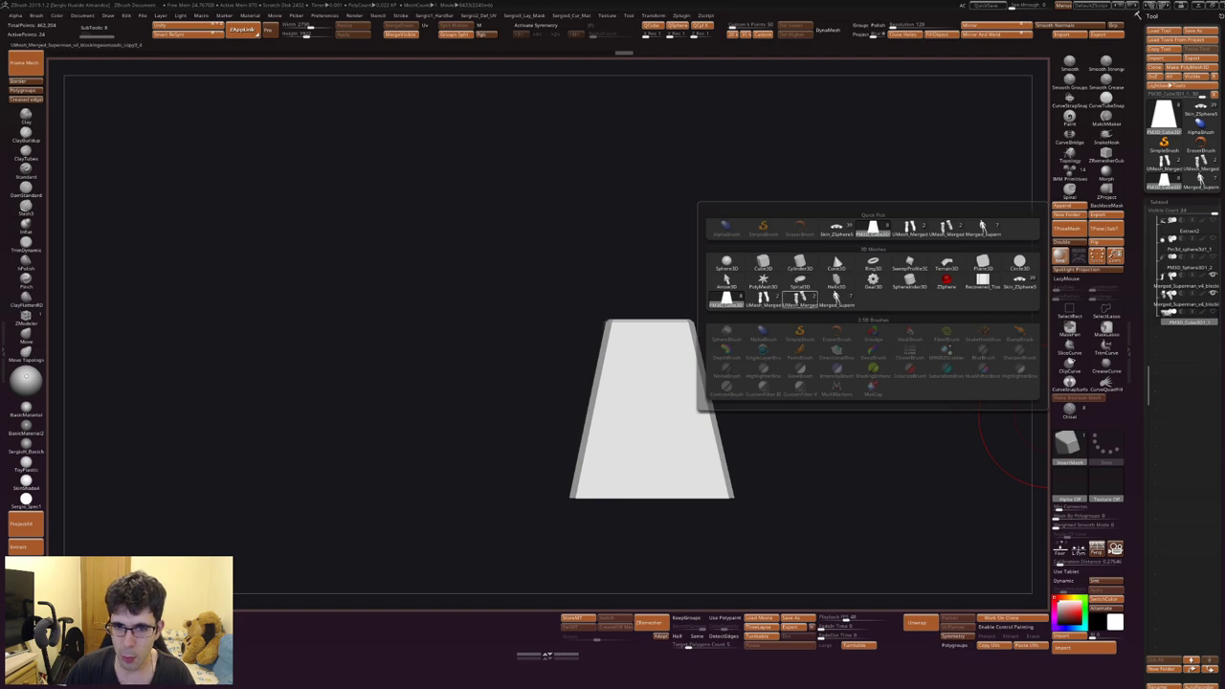
left_click(762, 263)
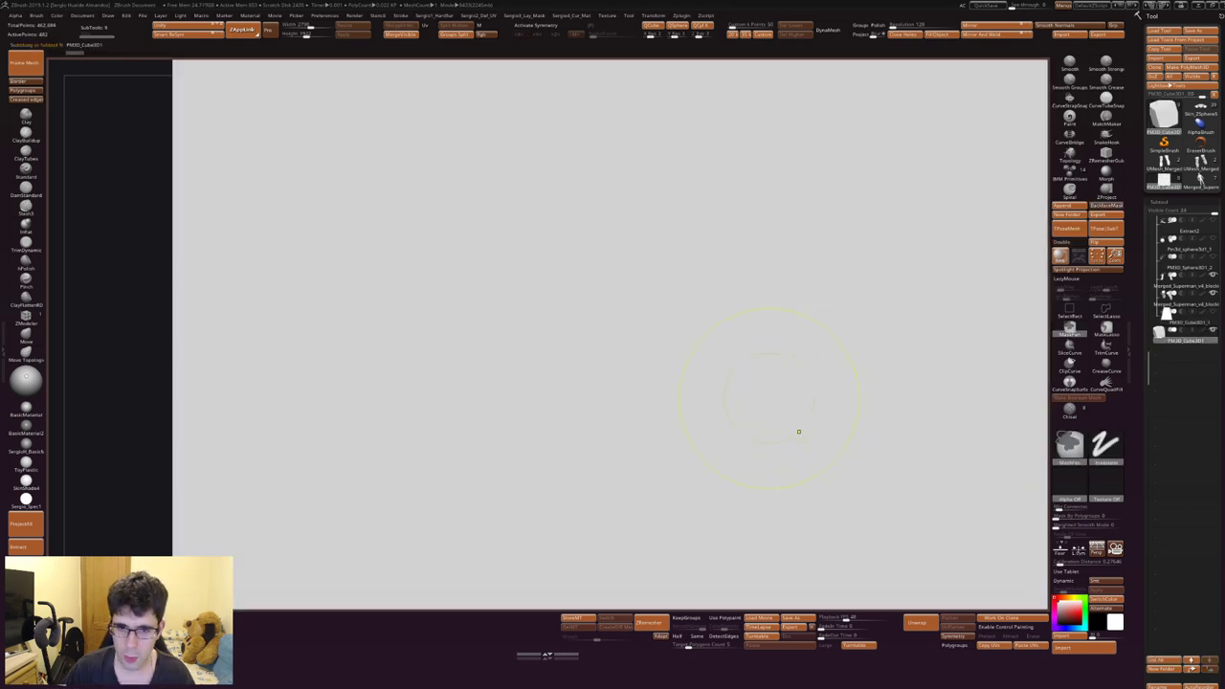
key("f")
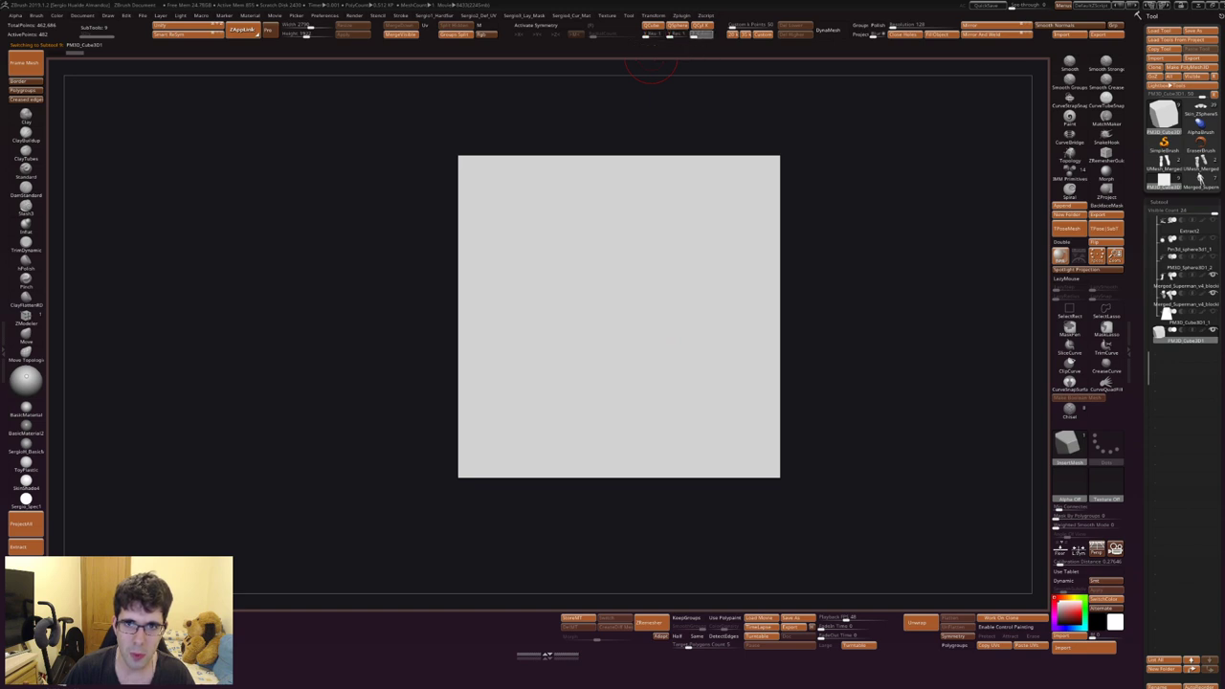
key("ctrl+n")
mouse_move(618, 317)
left_mouse_down()
mouse_move(632, 354)
mouse_move(627, 245)
left_mouse_up()
key("t")
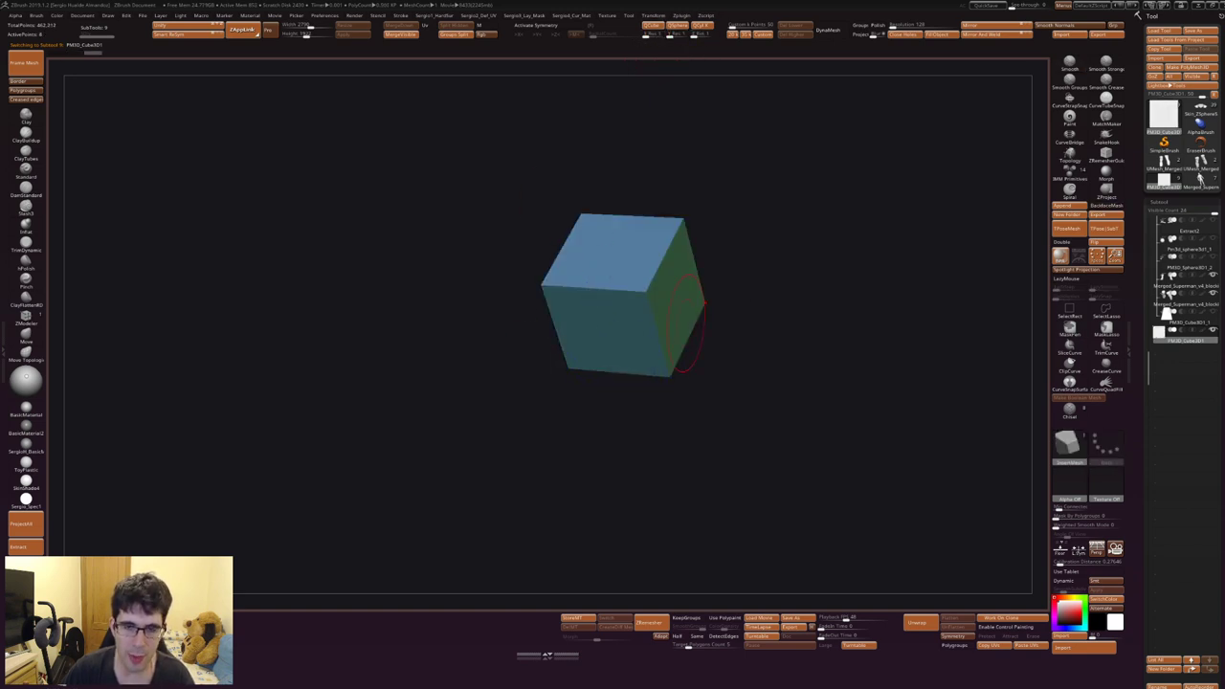
Taper the cube's top with the gizmo into a narrow truncated pyramid
mouse_move(691, 322)
left_mouse_down()
mouse_move(663, 84)
mouse_move(670, 315)
left_mouse_up()
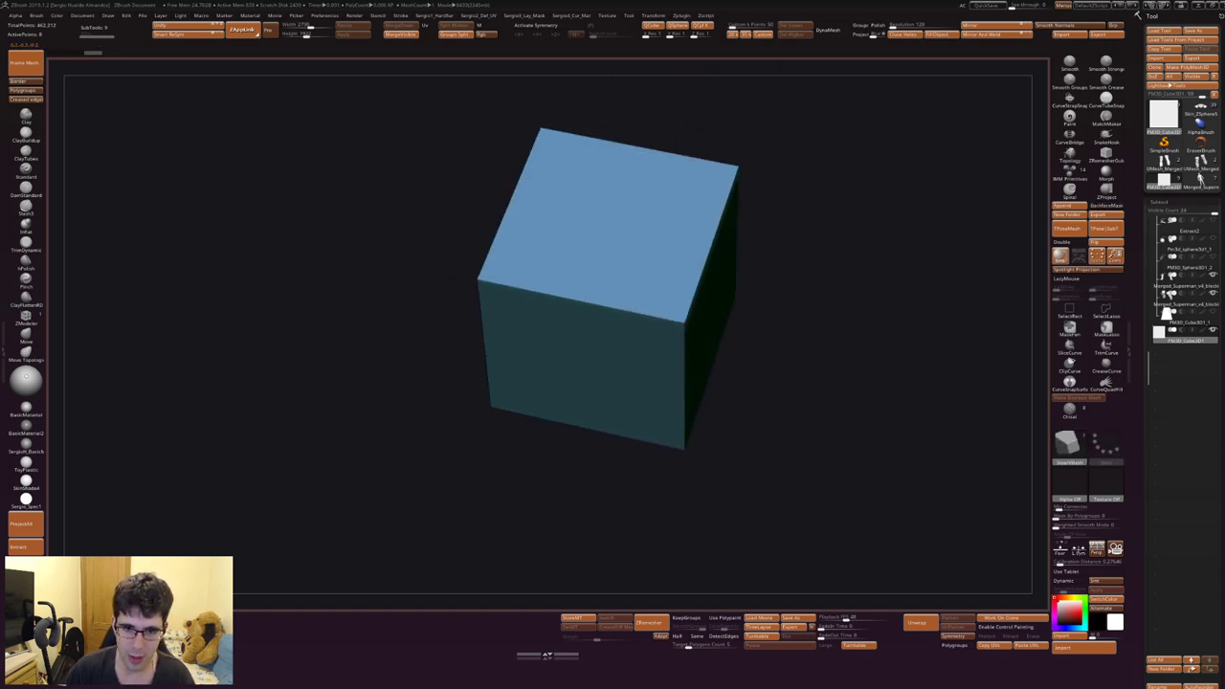
left_click_drag(657, 287, 574, 402, "shift")
key("w")
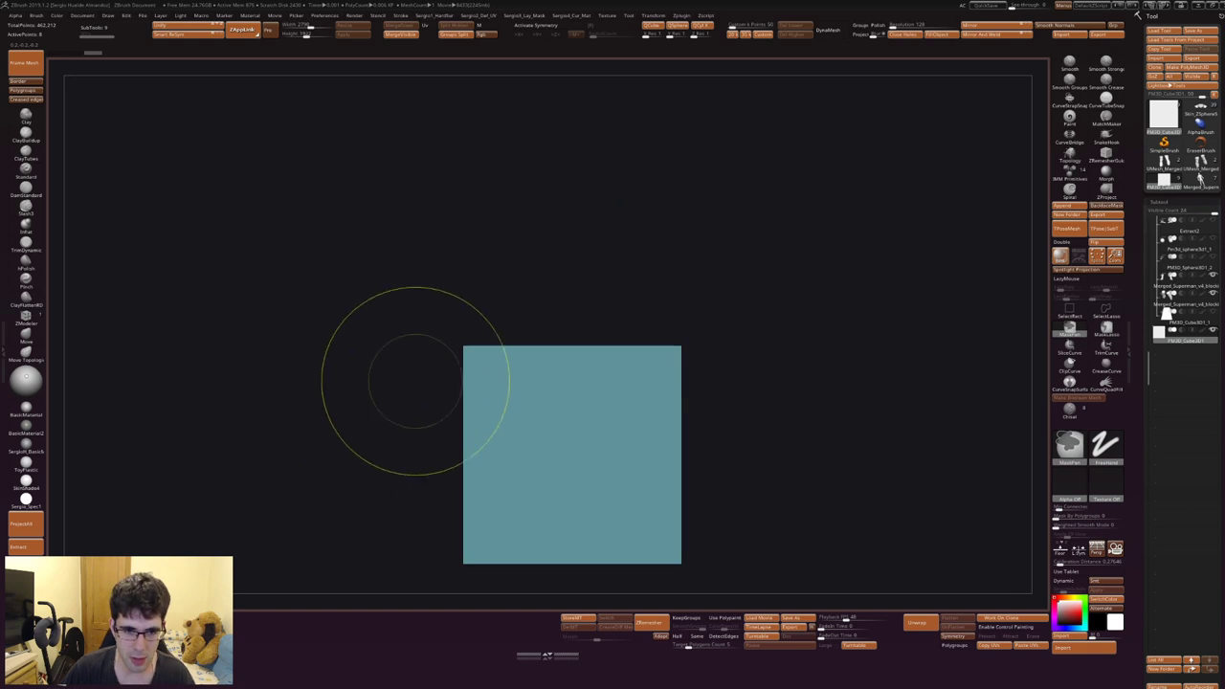
left_click_drag(571, 450, 570, 392)
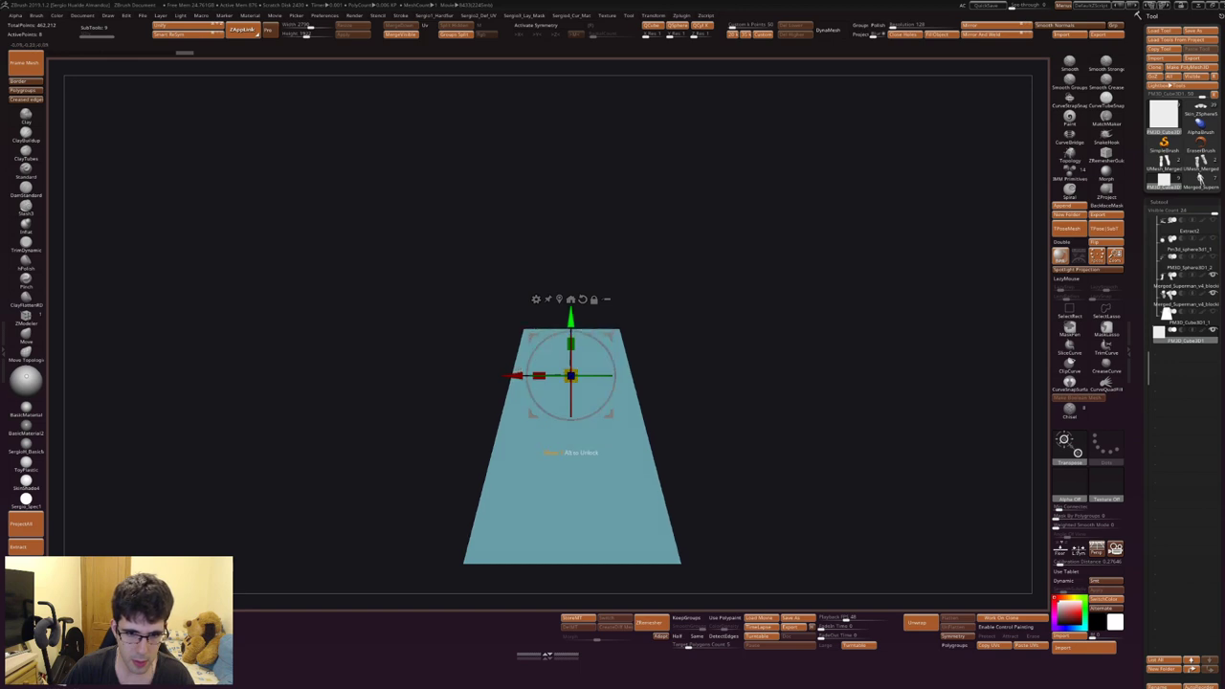
key("q")
left_click_drag(587, 342, 587, 411)
With ZModeler, bevel the box's vertical edge loop using Bevel EdgeLoop
key("shift+f")
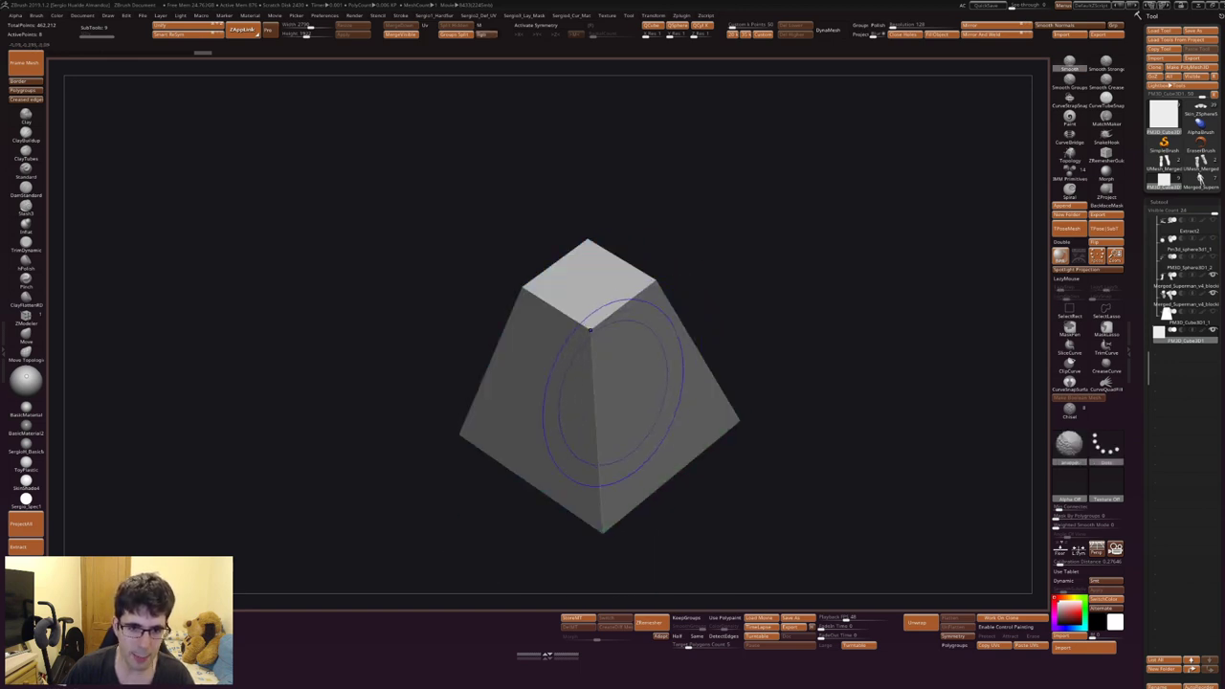
key("space")
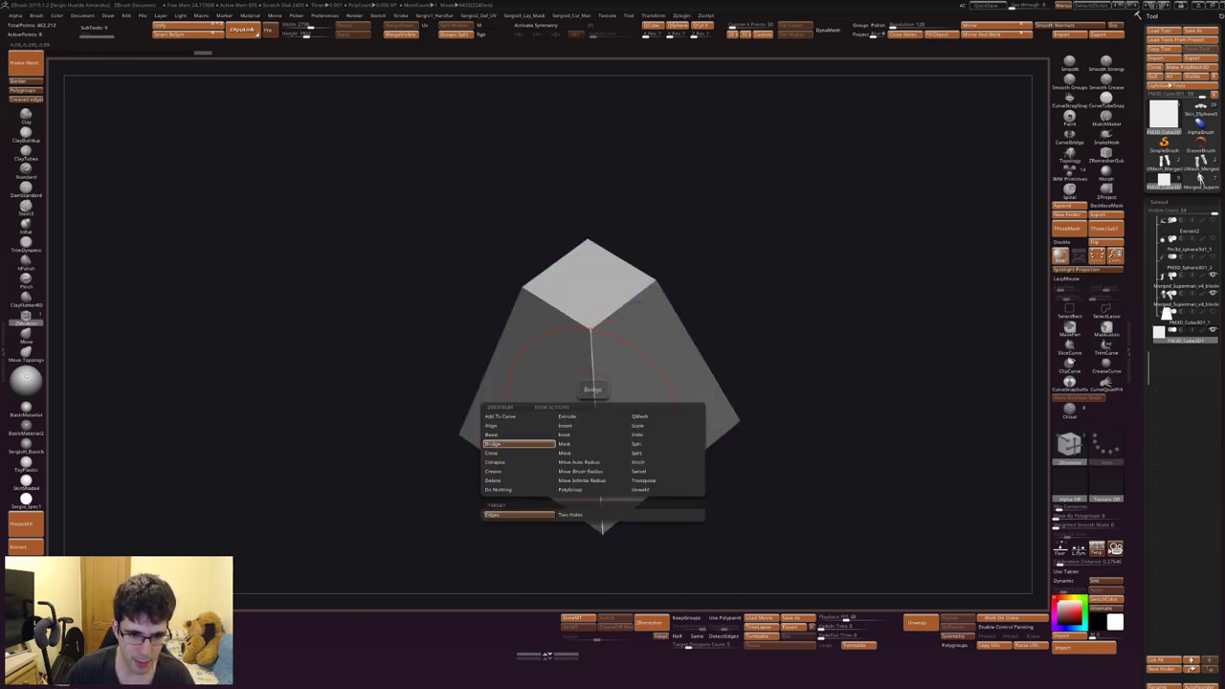
left_click(490, 435)
key("shift+f")
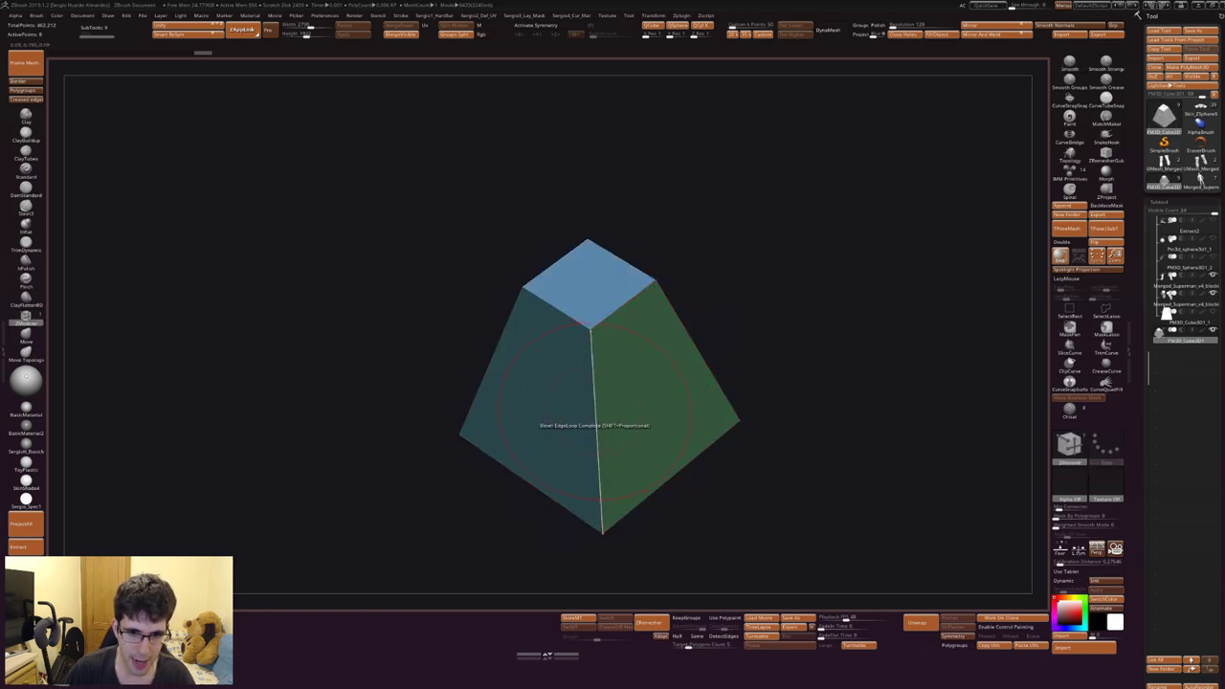
left_click_drag(593, 412, 586, 413)
mouse_move(689, 449)
left_mouse_down()
mouse_move(614, 393)
mouse_move(708, 383)
mouse_move(720, 421)
mouse_move(607, 355)
left_mouse_up()
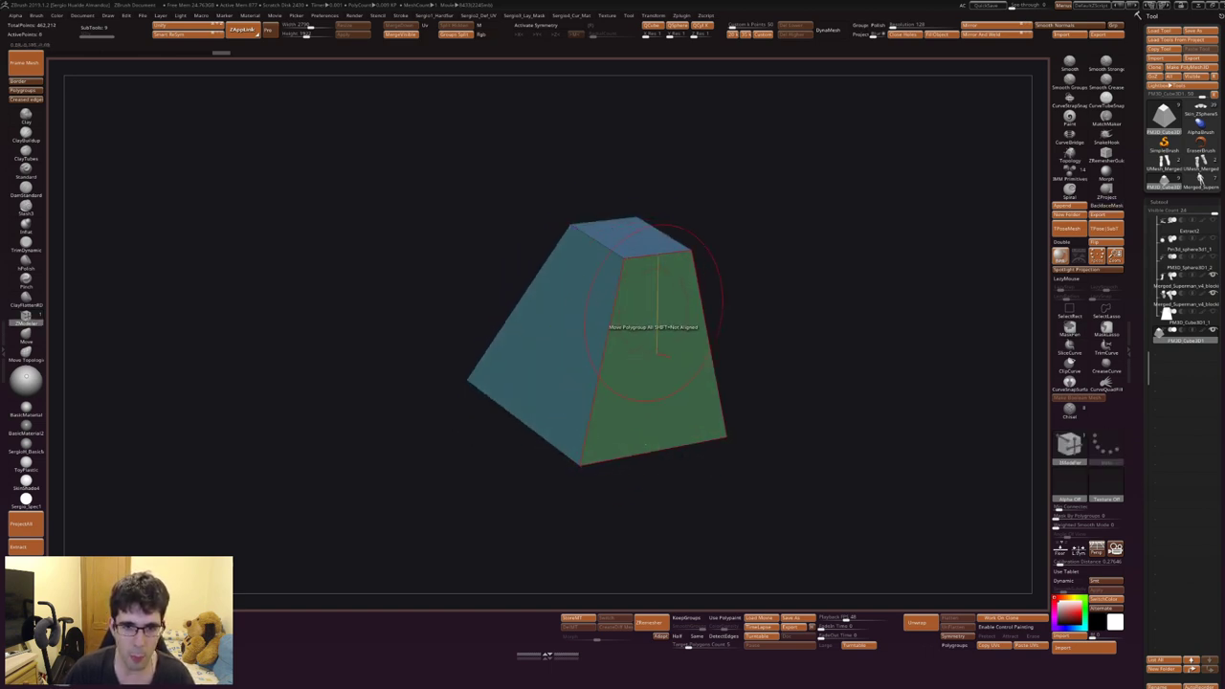
Bevel the box's top face with the polygon Bevel action to inset it
key("space")
left_click(553, 323)
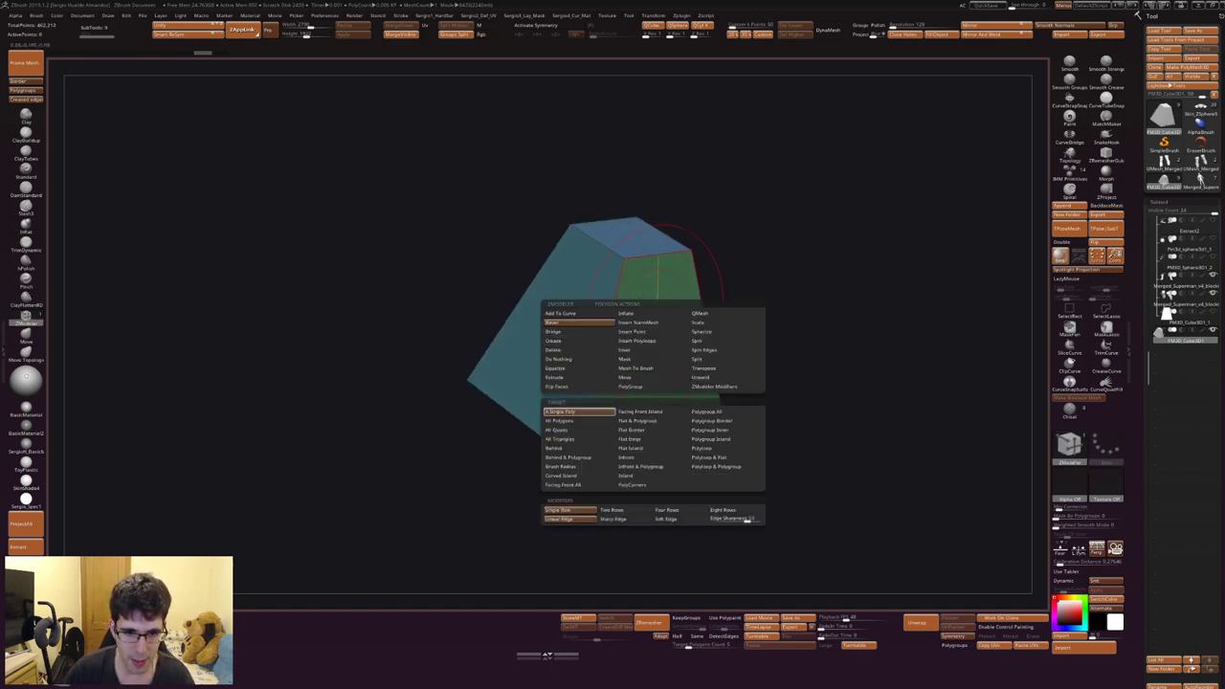
left_click(579, 422)
left_click_drag(631, 244, 643, 256)
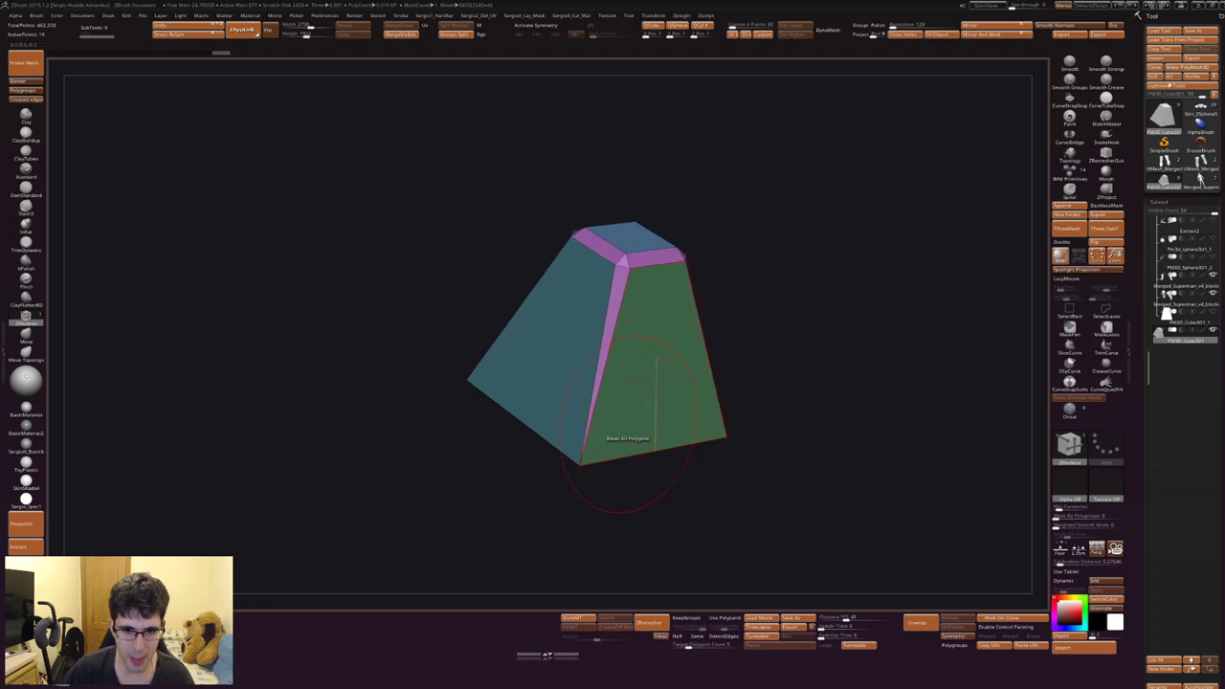
left_click_drag(627, 438, 670, 383)
Inspect the bevels, return to the ZModeler brush, and turn off polygroup display
key("b")
key("s")
key("t")
left_click_drag(689, 441, 725, 412)
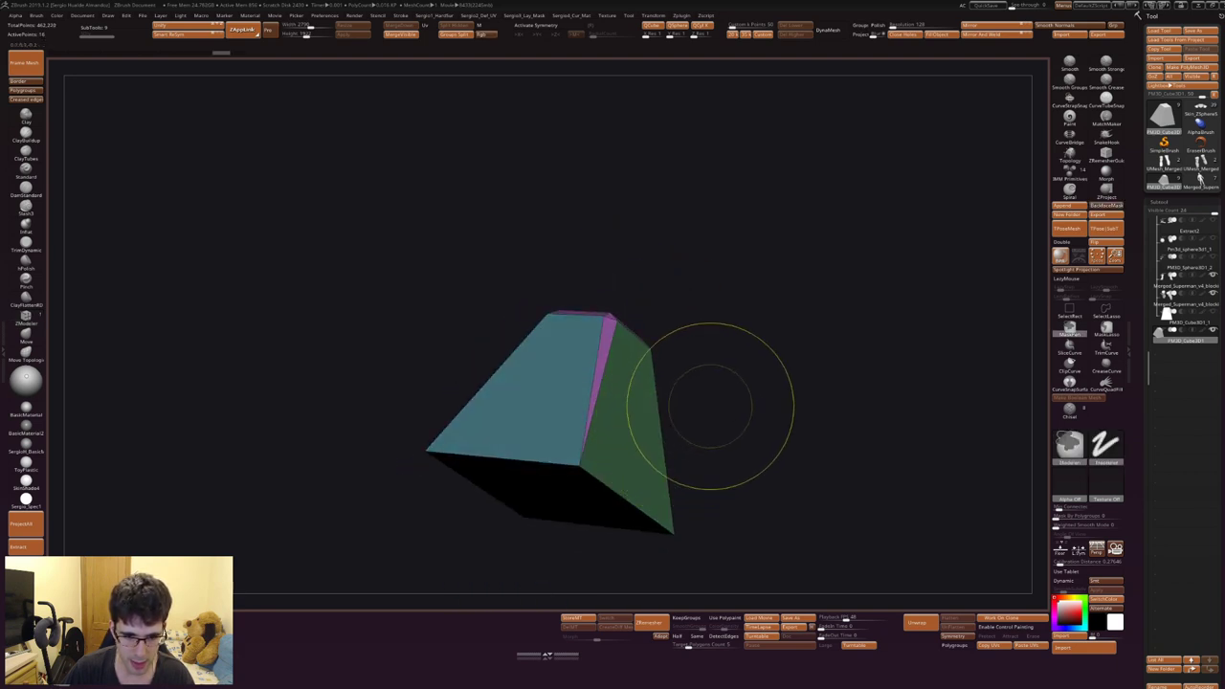
key("b")
key("z")
key("m")
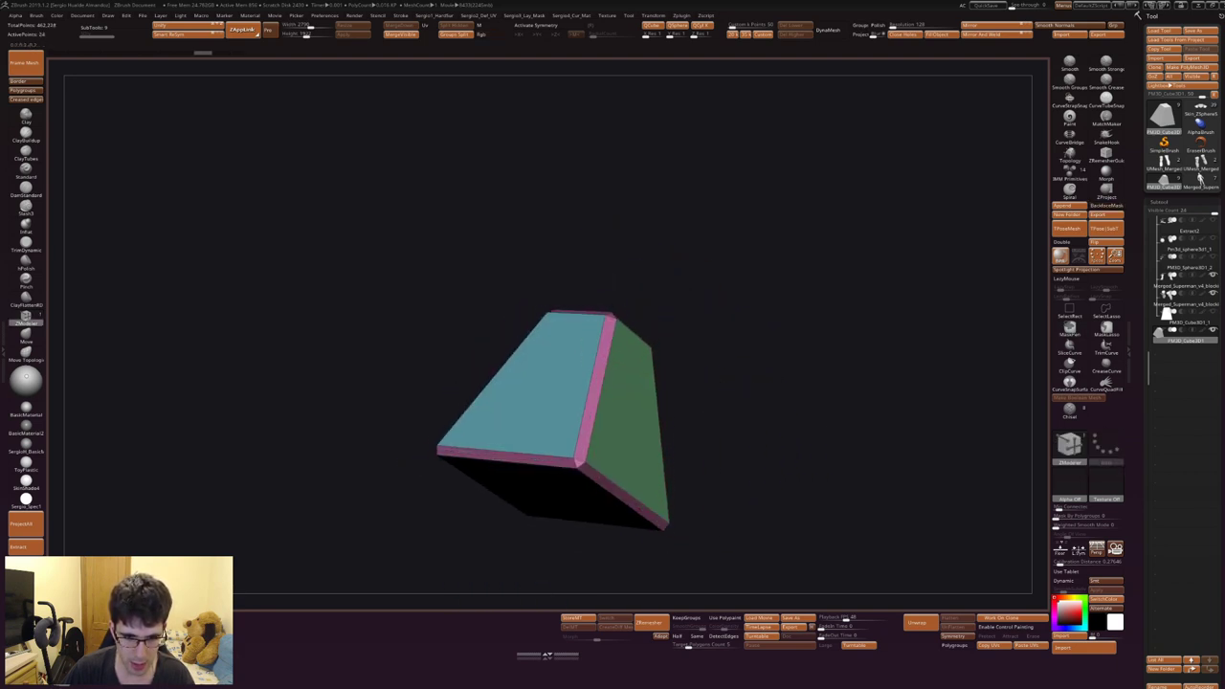
mouse_move(631, 406)
left_mouse_down()
mouse_move(670, 383)
mouse_move(627, 394)
mouse_move(627, 350)
mouse_move(612, 363)
mouse_move(622, 421)
mouse_move(631, 383)
mouse_move(691, 373)
left_mouse_up()
key("shift+f")
Solo the bevelled block and create a new InsertMesh brush from it
key("alt+s")
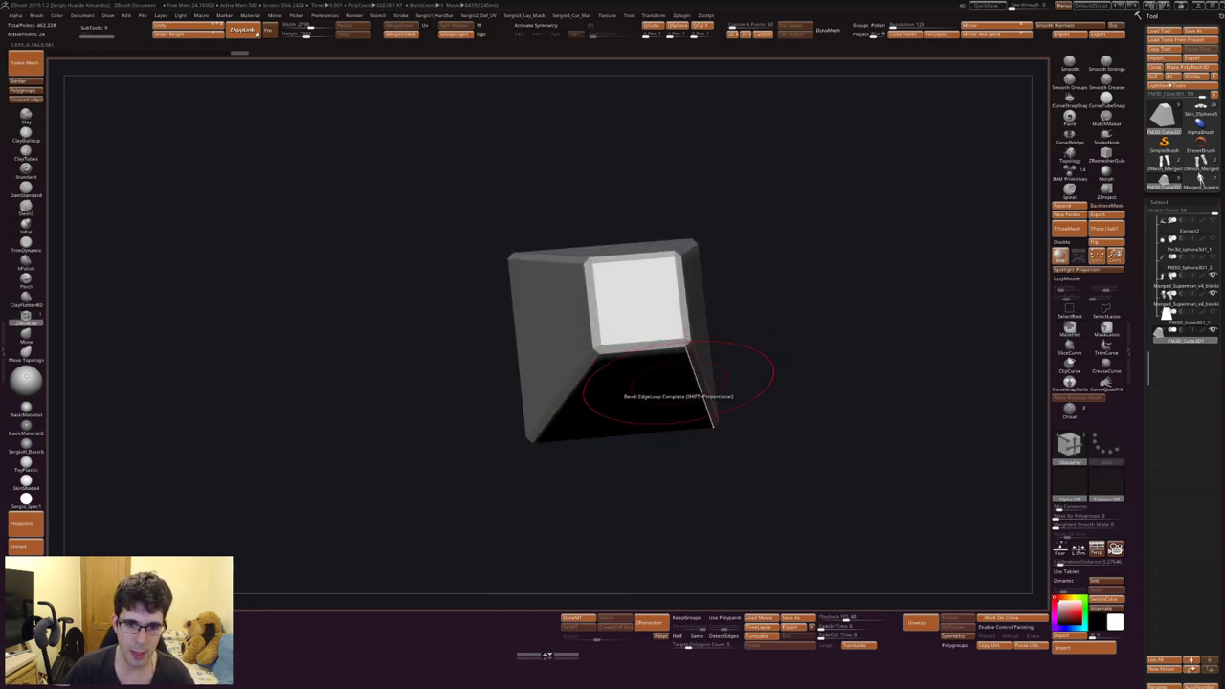
mouse_move(670, 445)
left_mouse_down()
mouse_move(690, 402)
mouse_move(713, 426)
mouse_move(713, 411)
left_mouse_up()
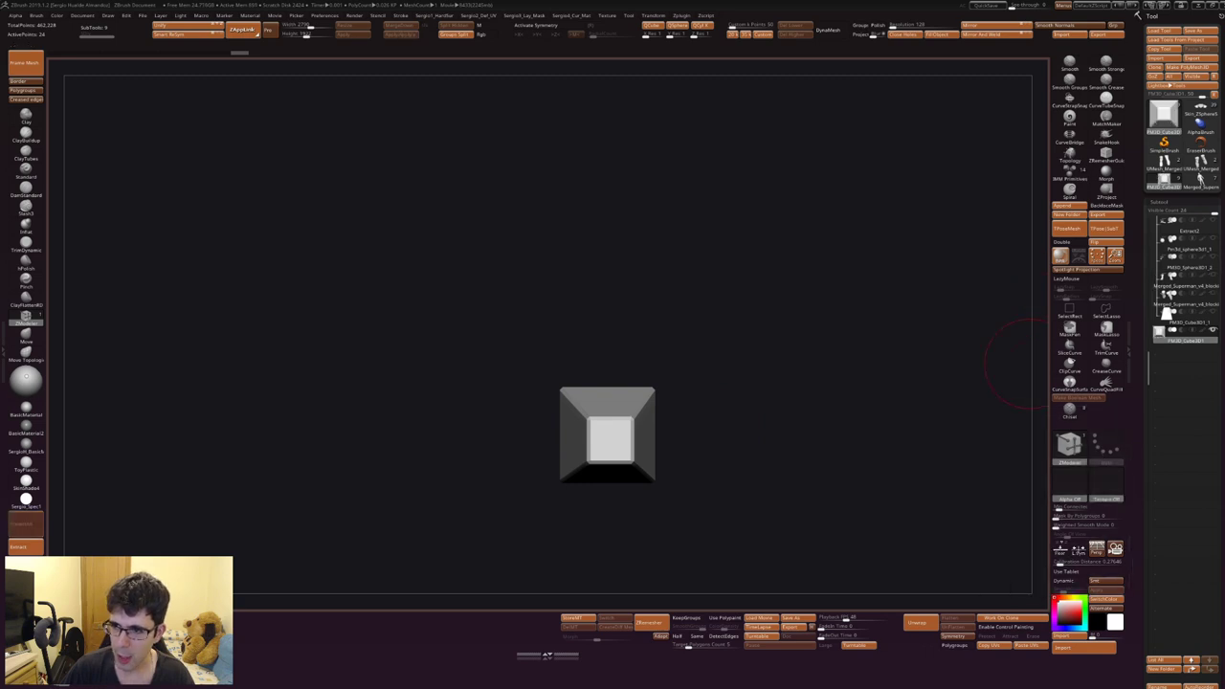
mouse_move(660, 498)
left_mouse_down("alt")
mouse_move(691, 356)
mouse_move(705, 362)
left_mouse_up("alt")
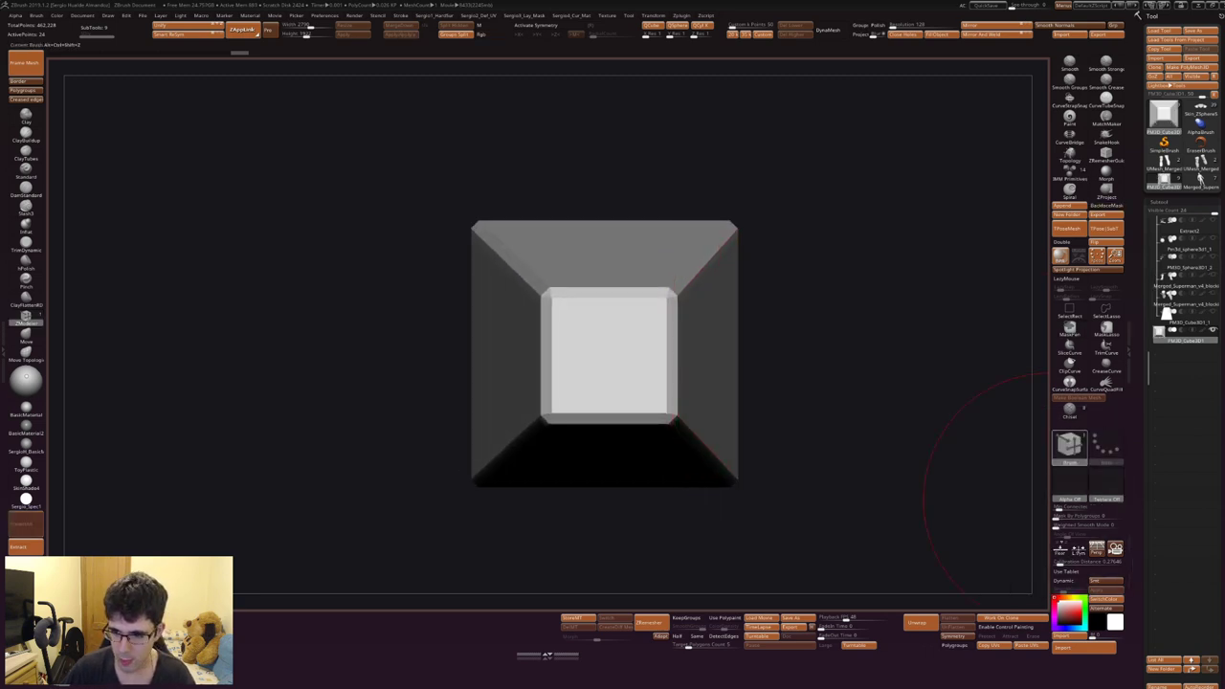
key("b")
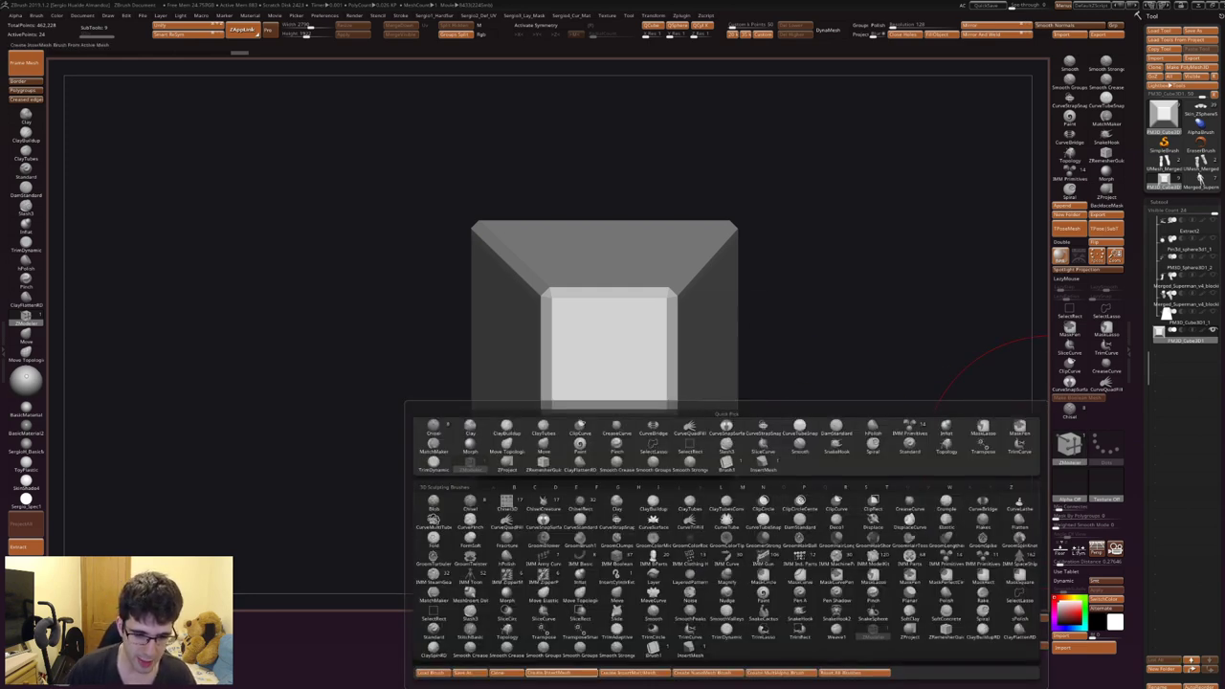
left_click(560, 673)
left_click(579, 215)
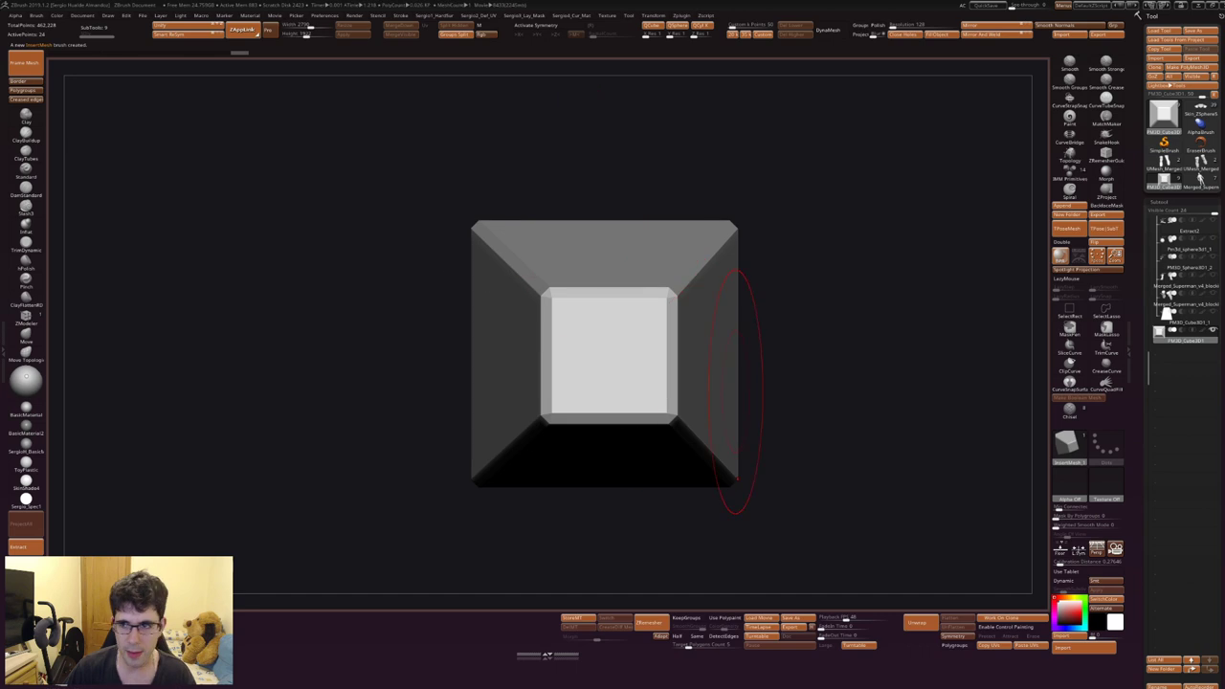
key("b")
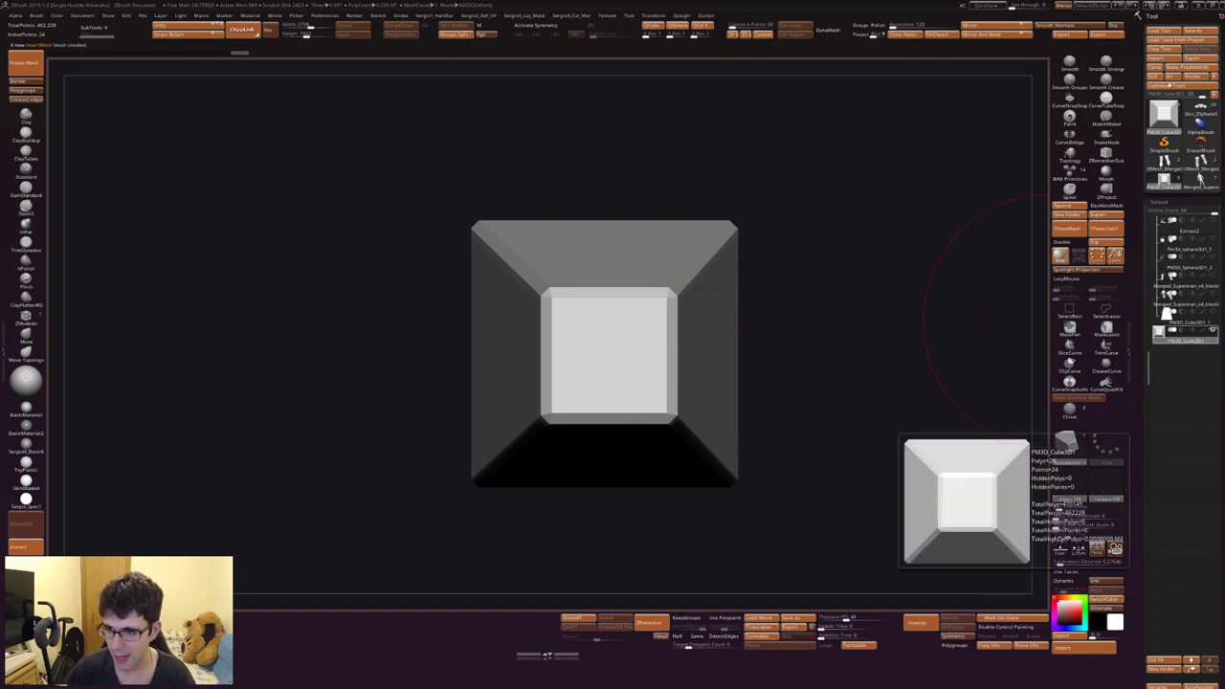
Select the leg mesh, lower the inserted blocks onto both boot tops, and frame the feet
left_click(1187, 304)
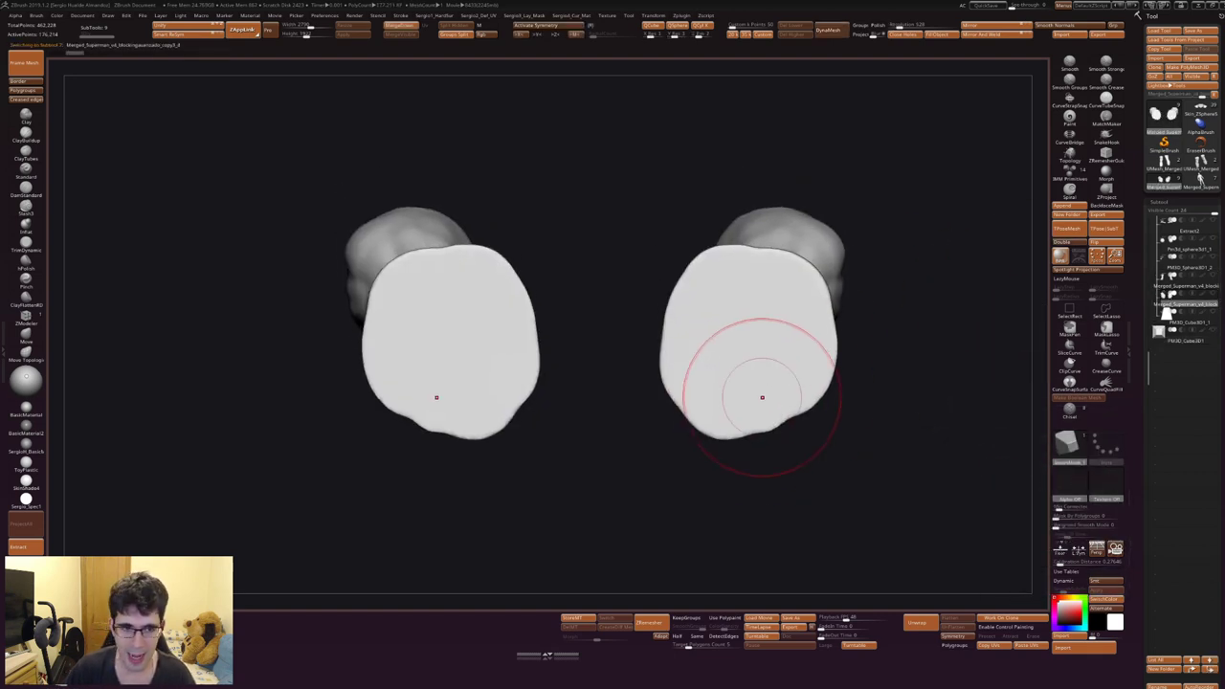
mouse_move(760, 392)
left_mouse_down()
mouse_move(995, 335)
mouse_move(734, 380)
mouse_move(729, 412)
left_mouse_up()
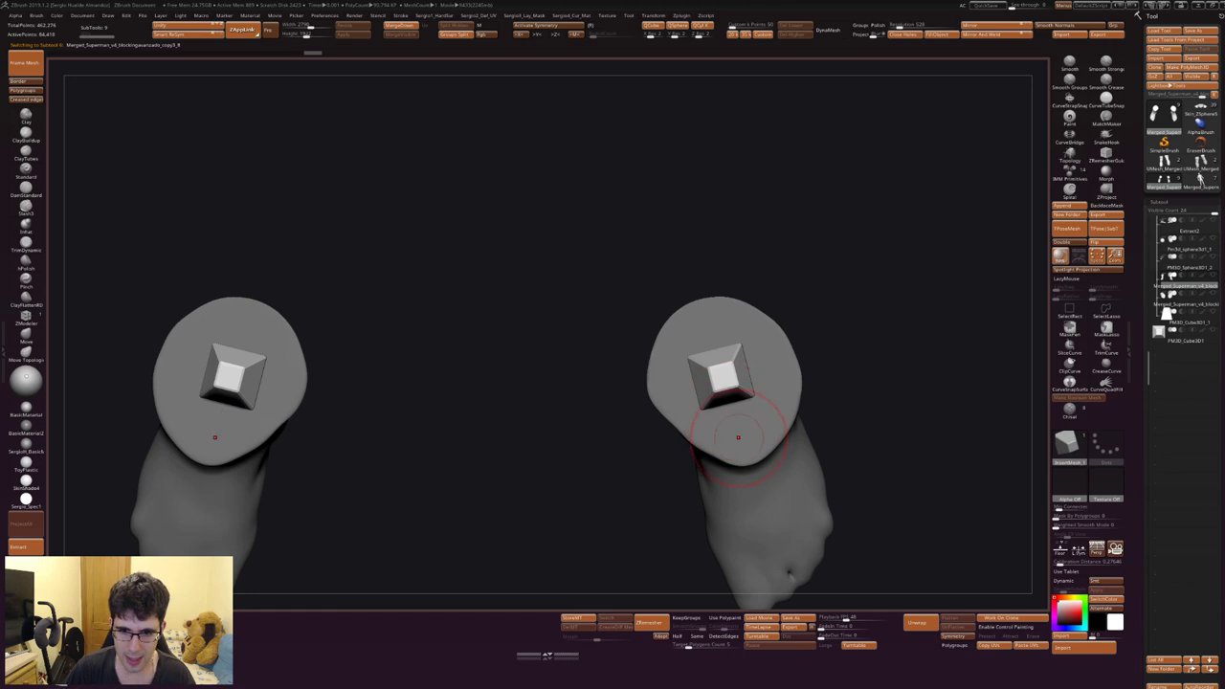
left_click_drag(861, 478, 861, 315)
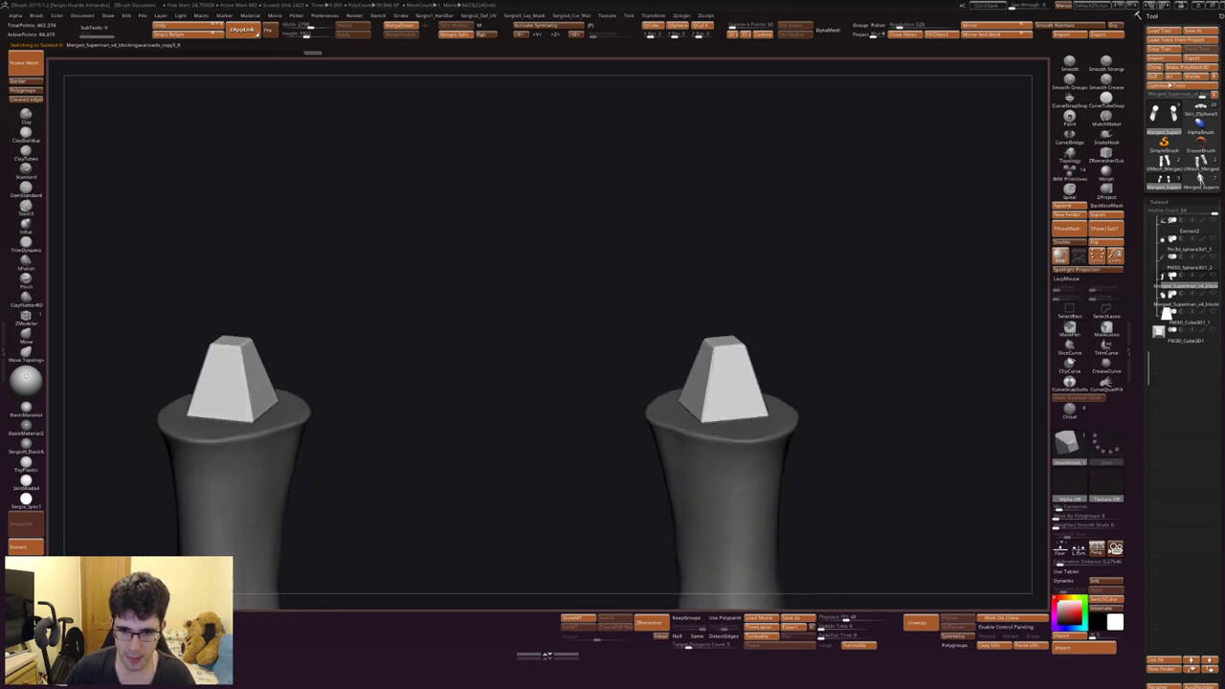
key("w")
left_click_drag(721, 406, 721, 435)
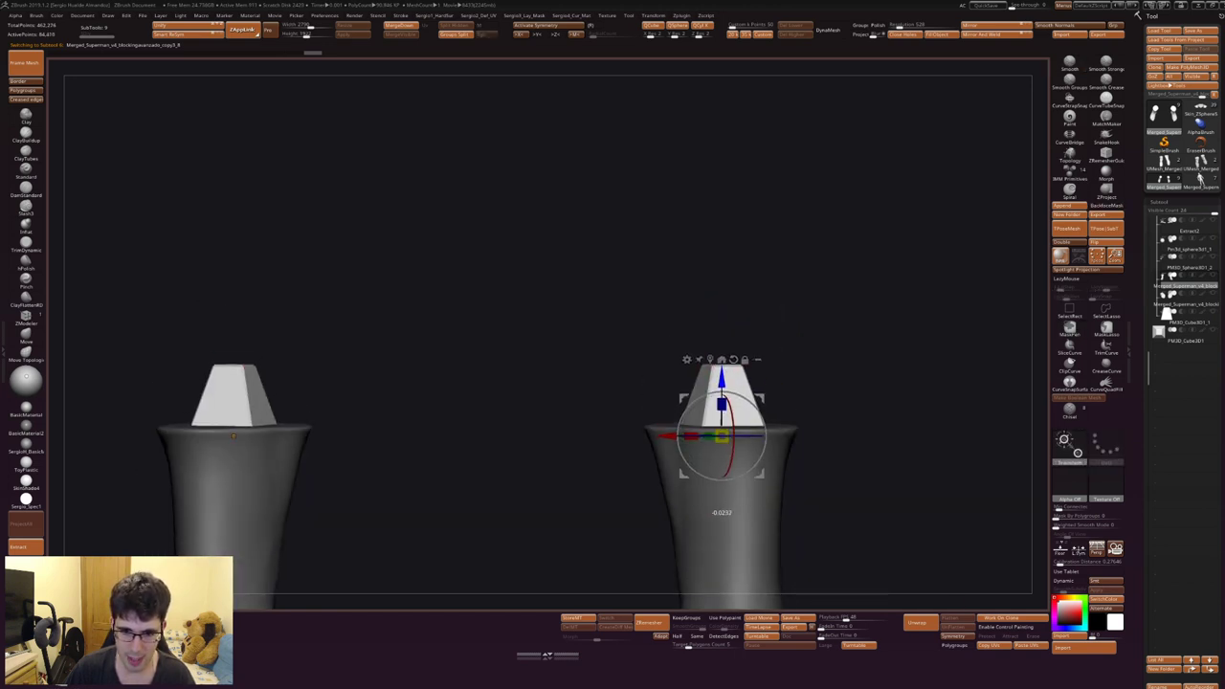
key("q")
mouse_move(910, 239)
left_mouse_down()
mouse_move(909, 402)
mouse_move(862, 440)
mouse_move(909, 287)
mouse_move(909, 402)
mouse_move(733, 364)
mouse_move(730, 443)
mouse_move(717, 323)
left_mouse_up()
key("w")
key("q")
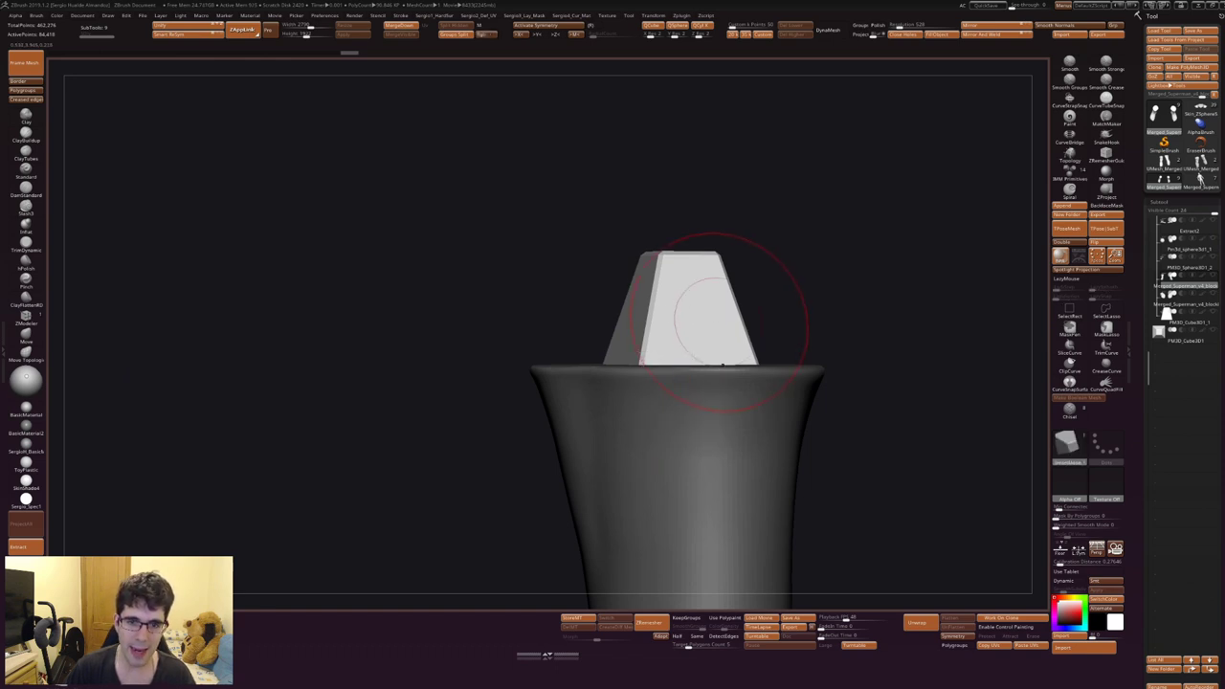
key("f")
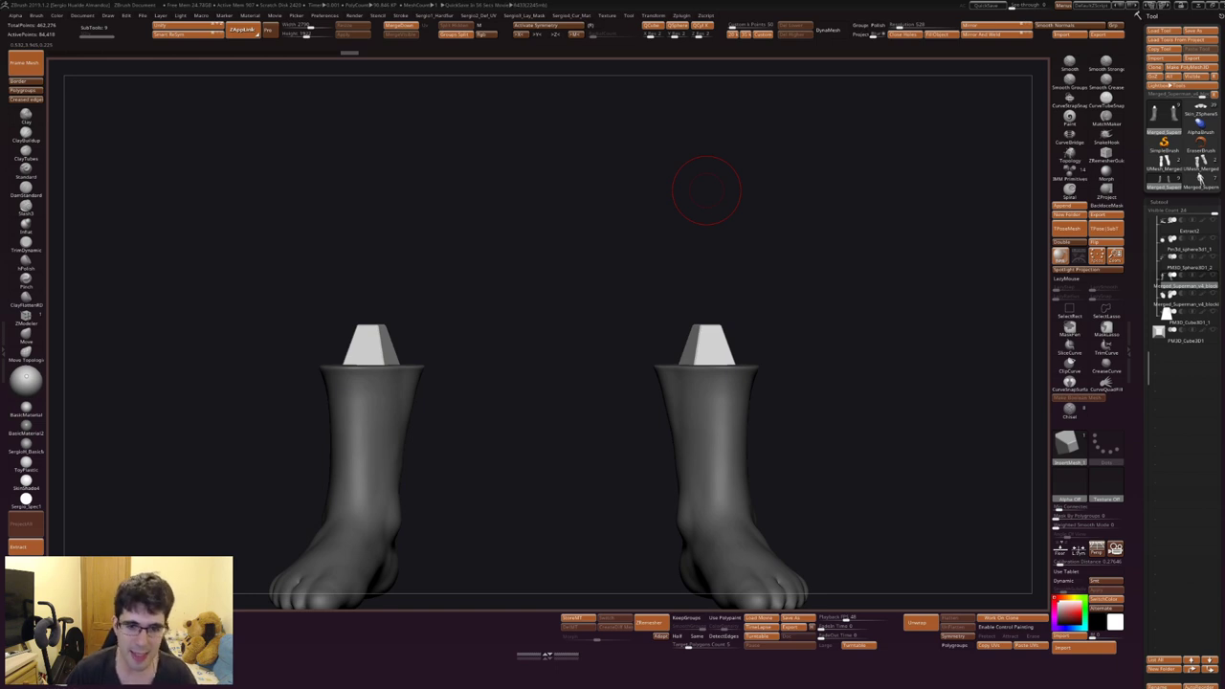
Check the leg sculpt subtool, then step through subtools to show only the white caps
key("w")
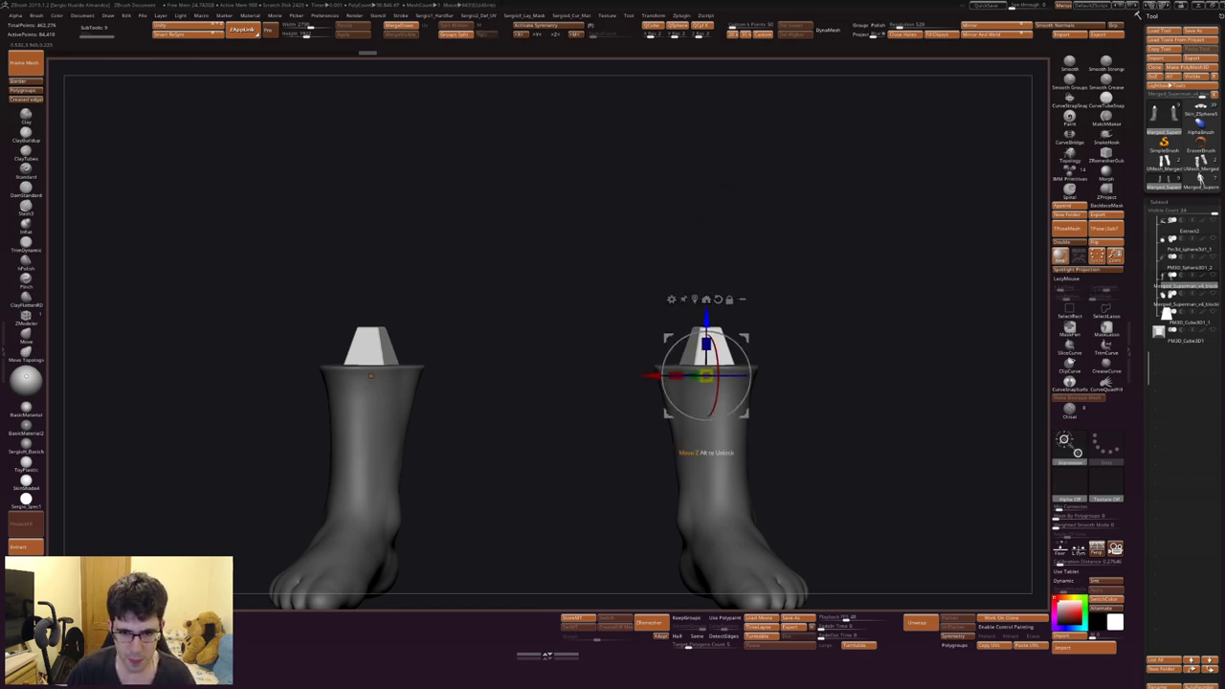
key("q")
scroll(711, 328, "up", 5)
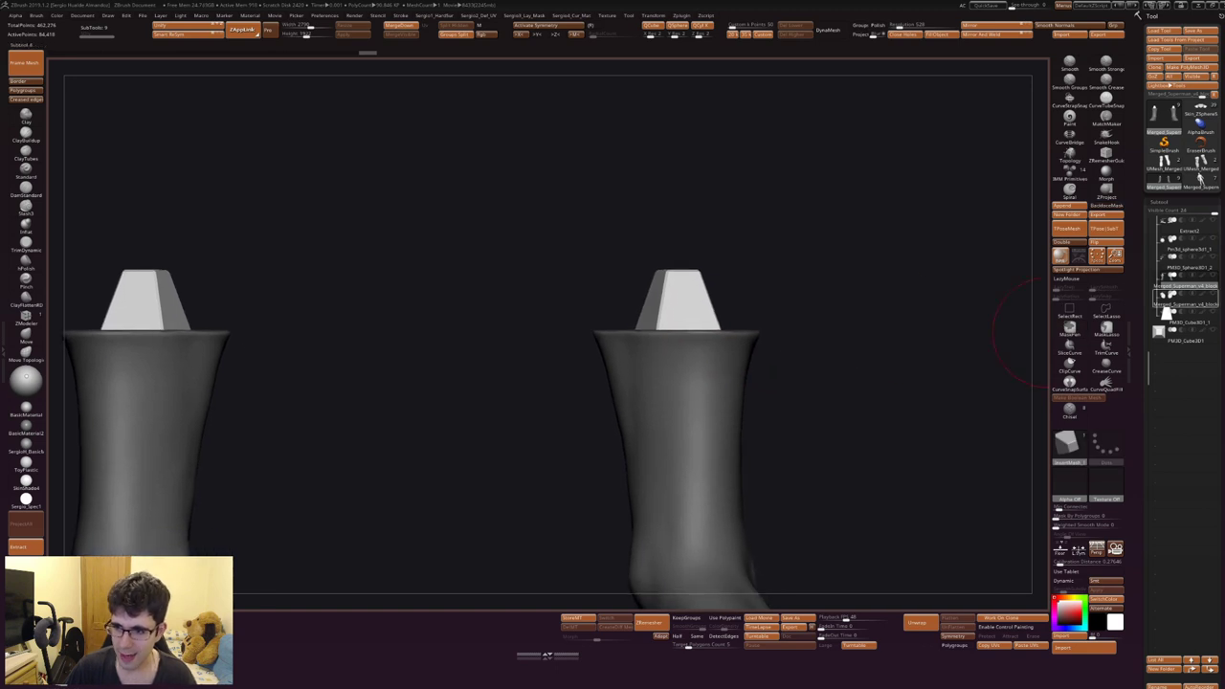
mouse_move(1184, 267)
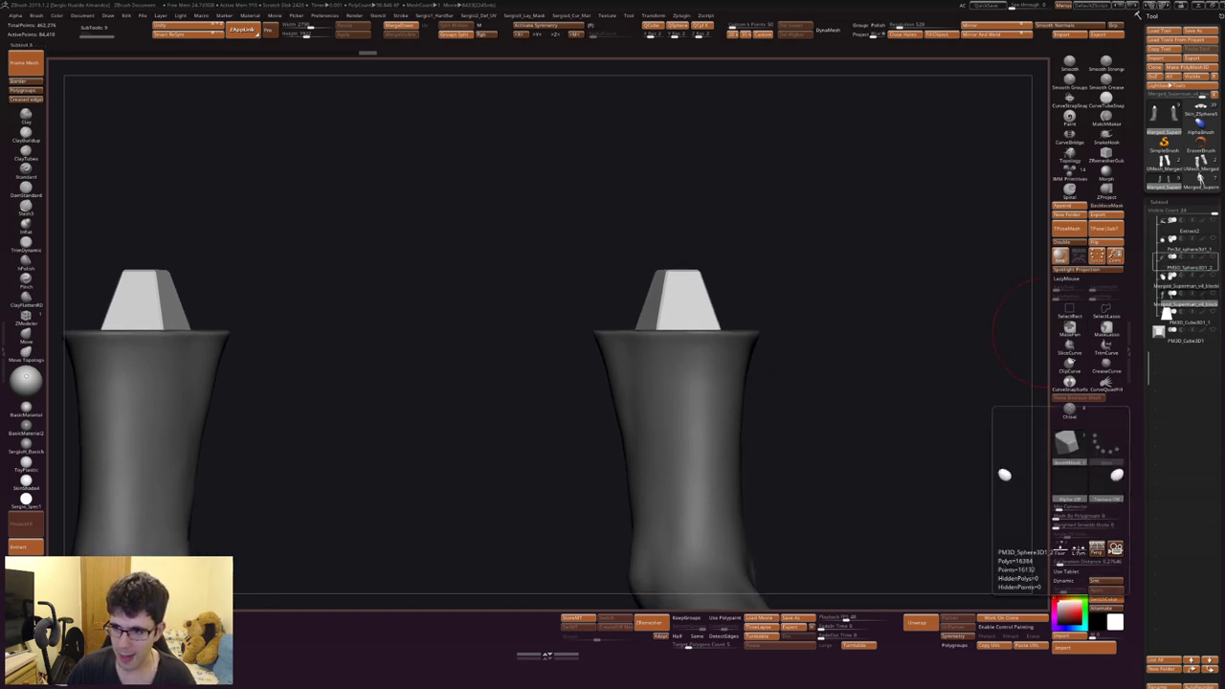
left_click(1182, 285)
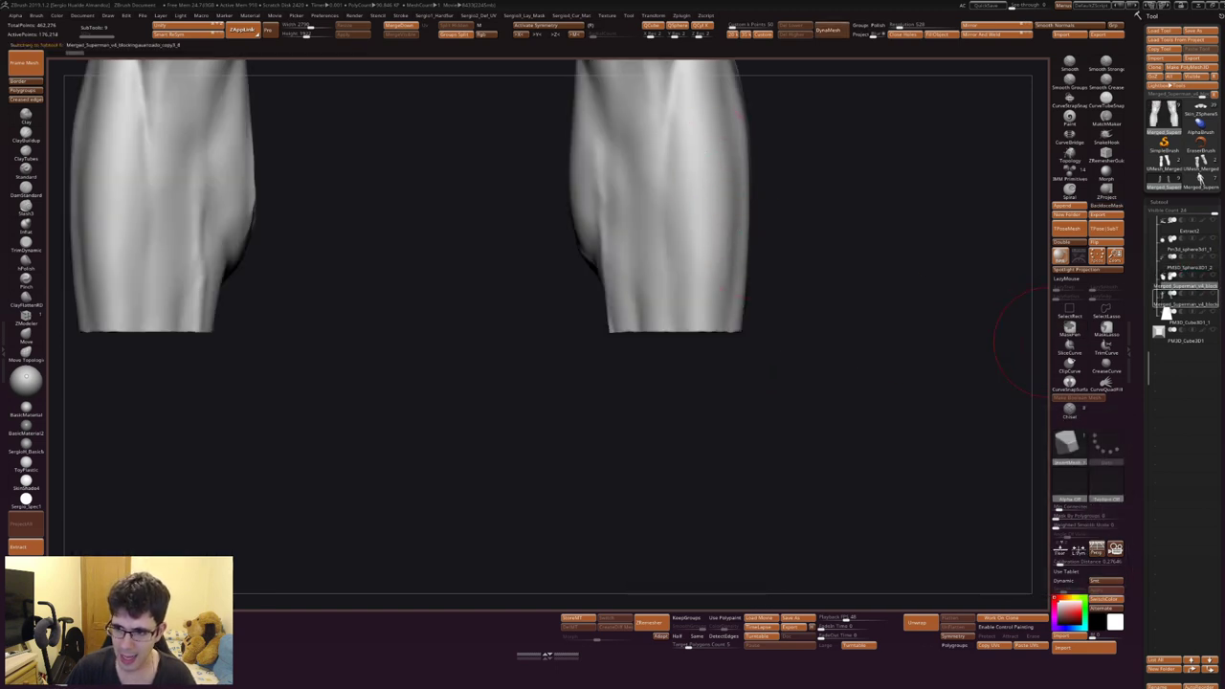
key("Up")
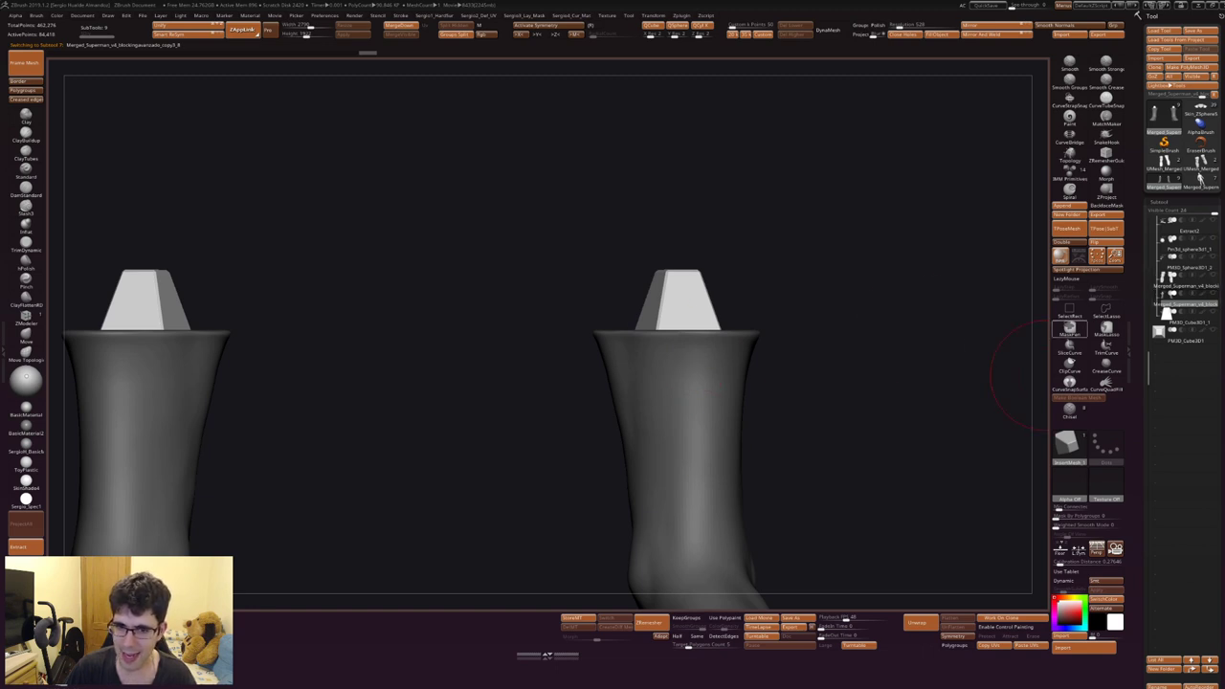
key("Down")
key("Up")
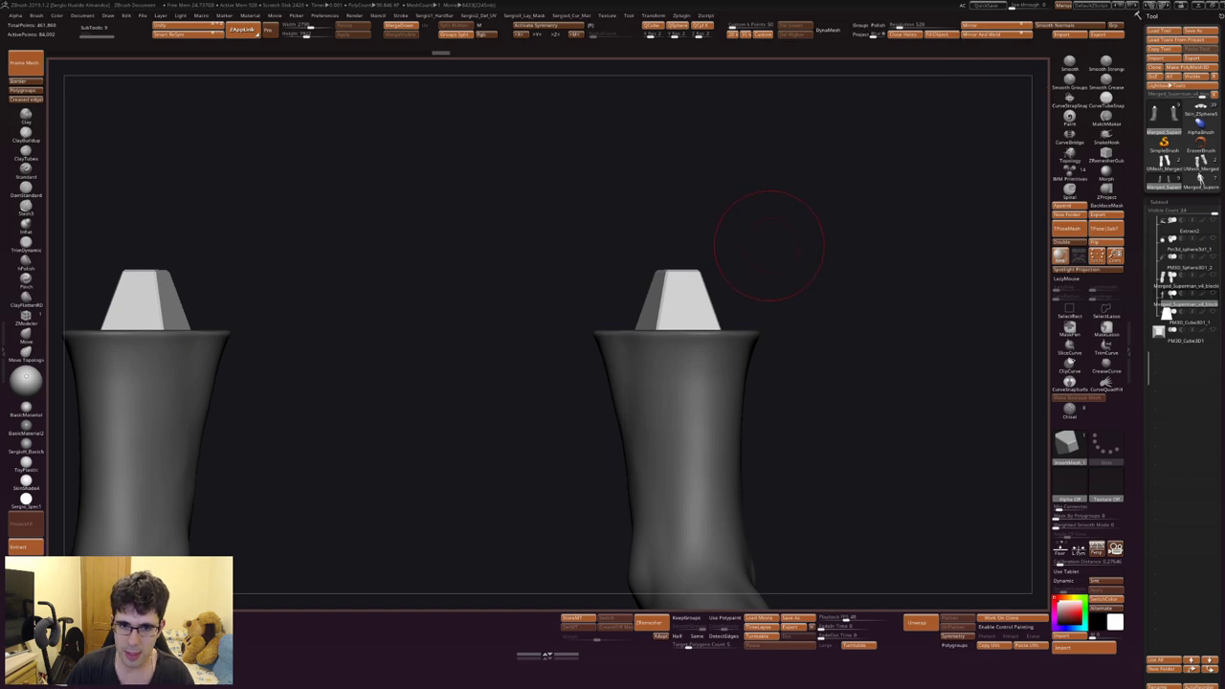
key("Down")
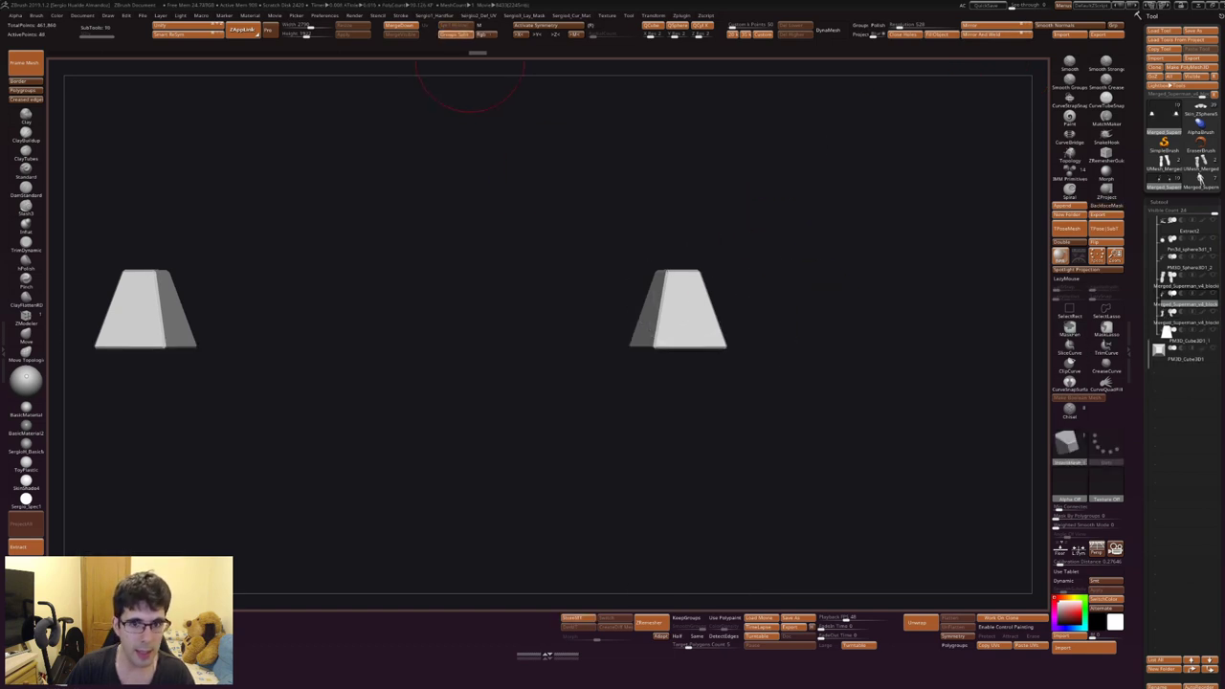
Select the PM3D_Cube3D1_1 subtool and duplicate the block pair
key("Up")
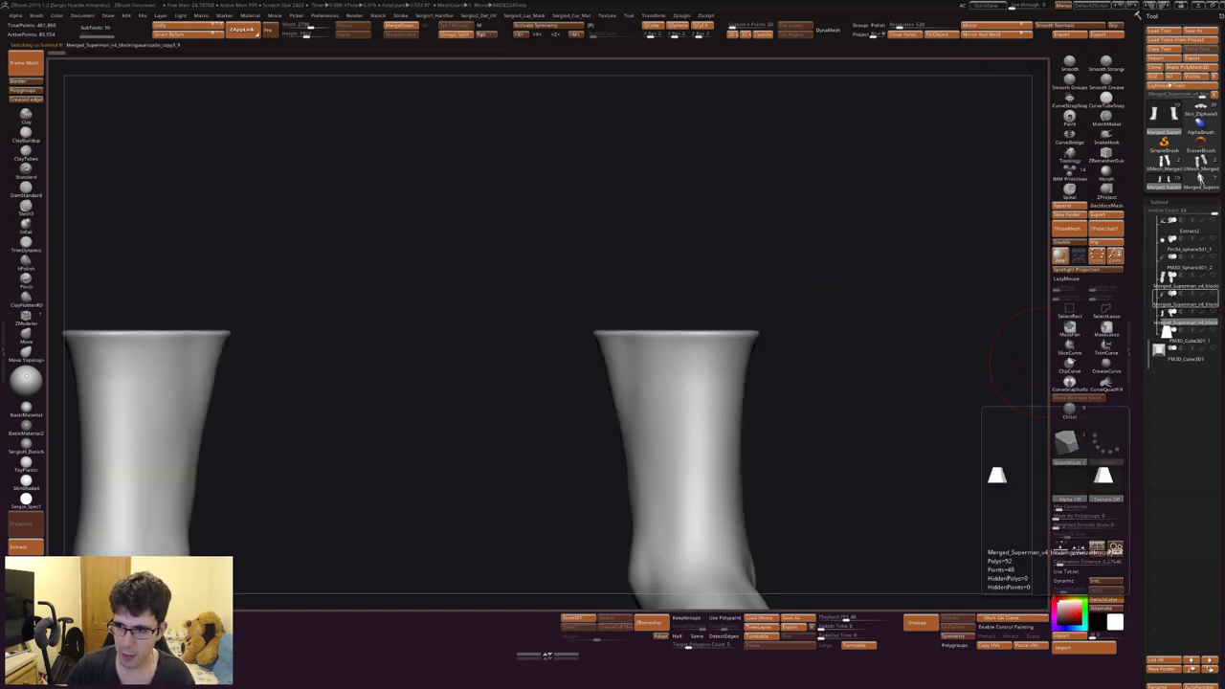
key("Down")
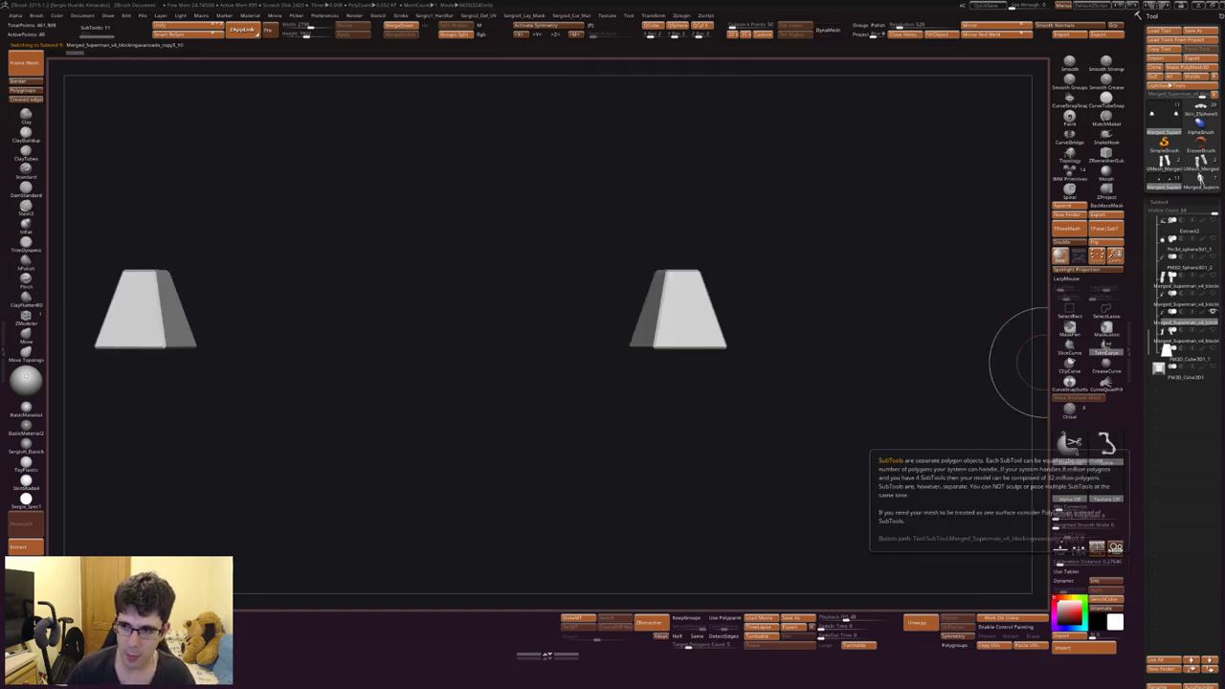
left_click(1175, 342)
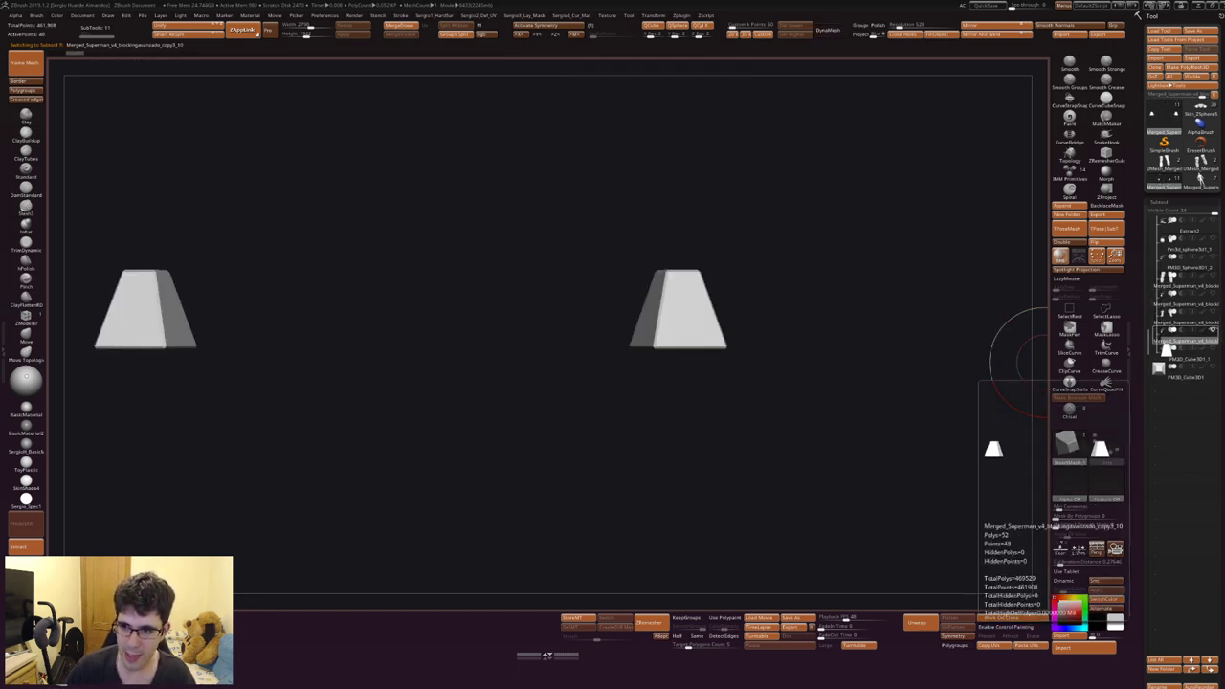
left_click(1170, 356)
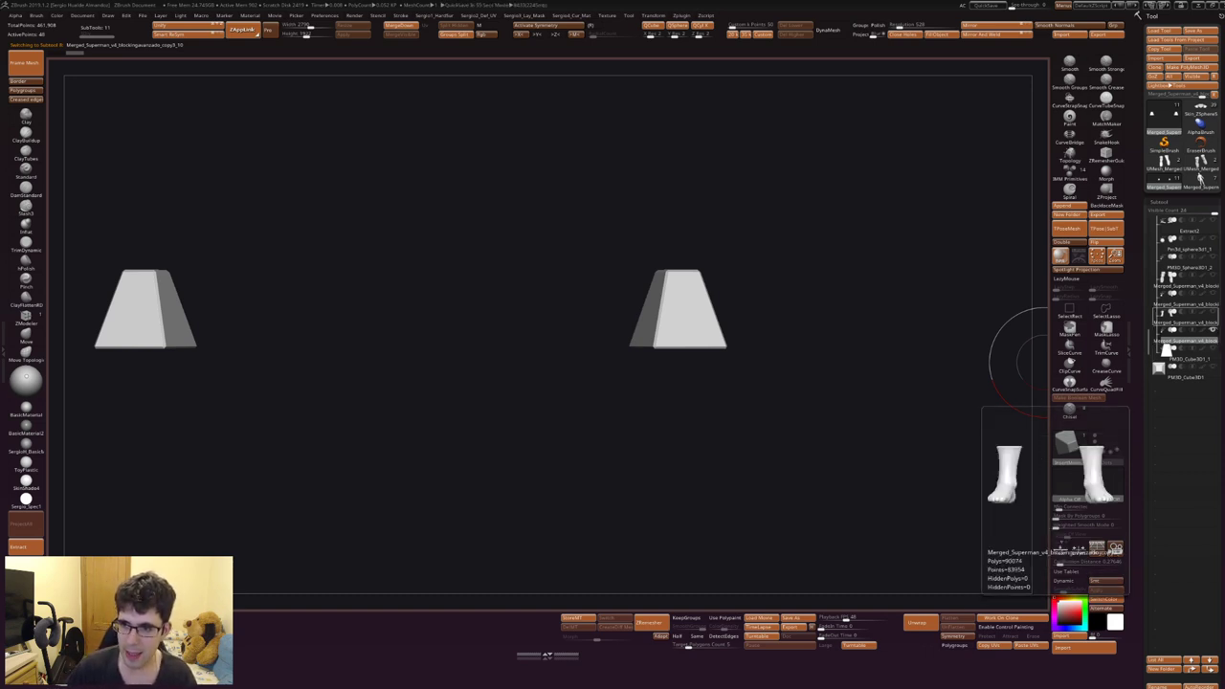
key("ctrl+shift+d")
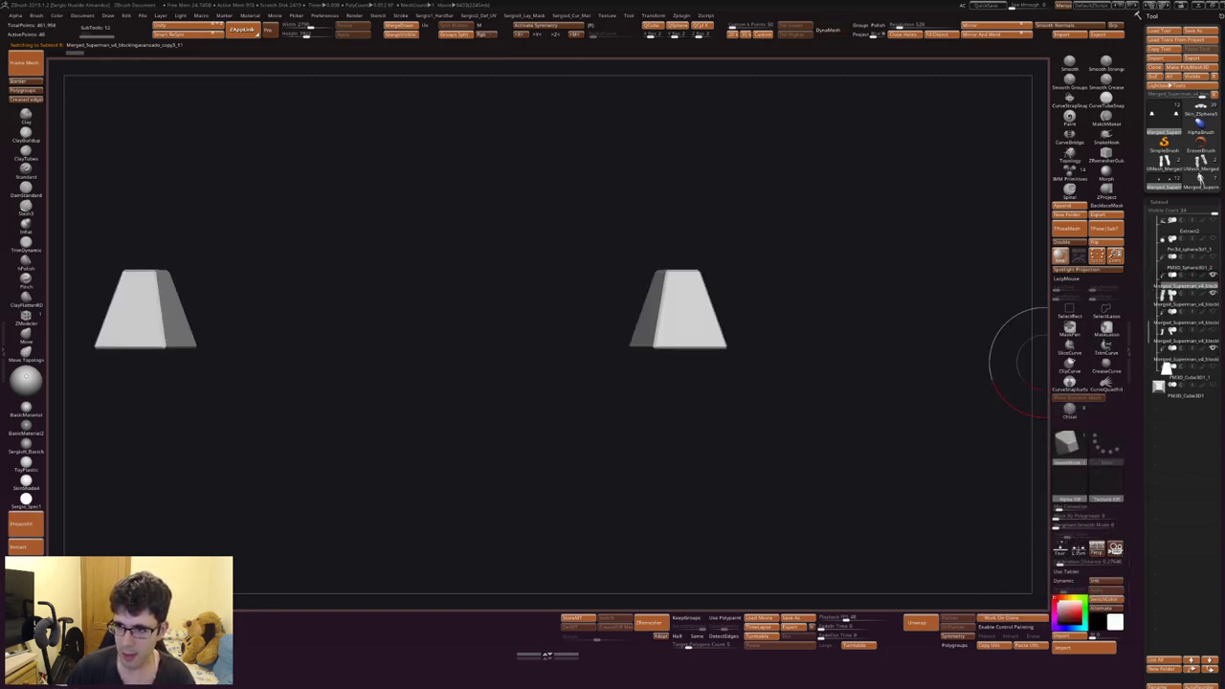
Move the duplicated tapered blocks up to the leg ends and enlarge them to fill both stumps
key("w")
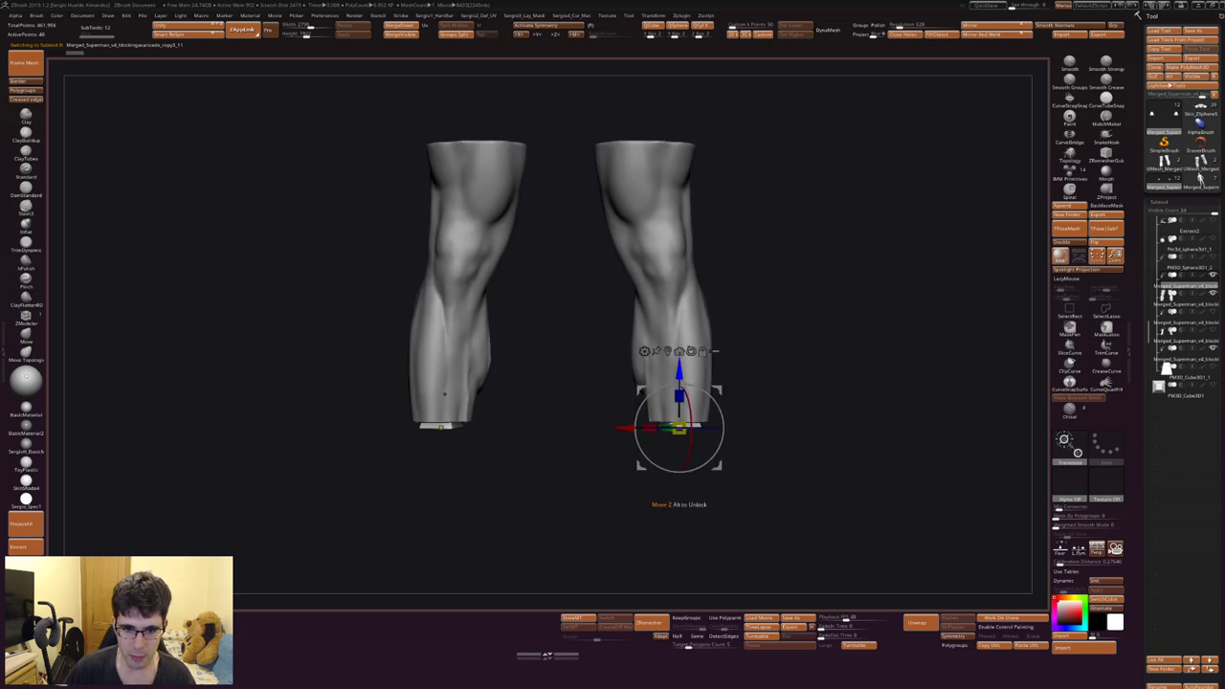
mouse_move(678, 394)
left_mouse_down()
mouse_move(678, 134)
mouse_move(747, 306)
left_mouse_up()
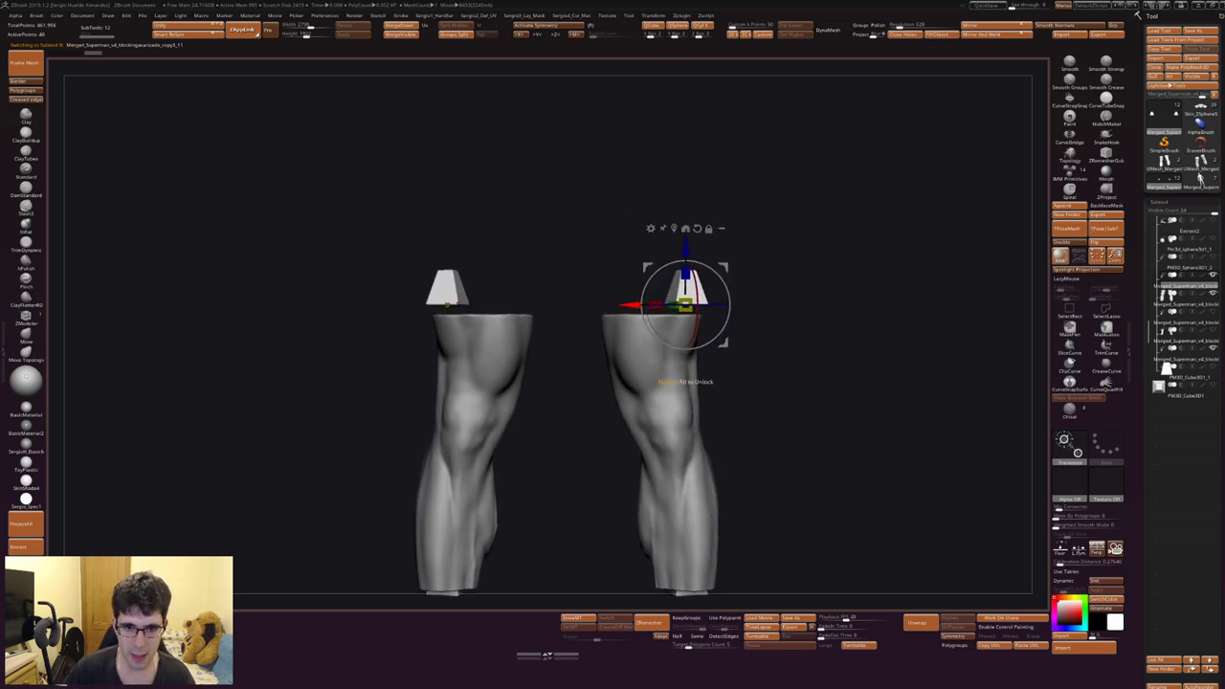
left_click_drag(661, 383, 655, 532)
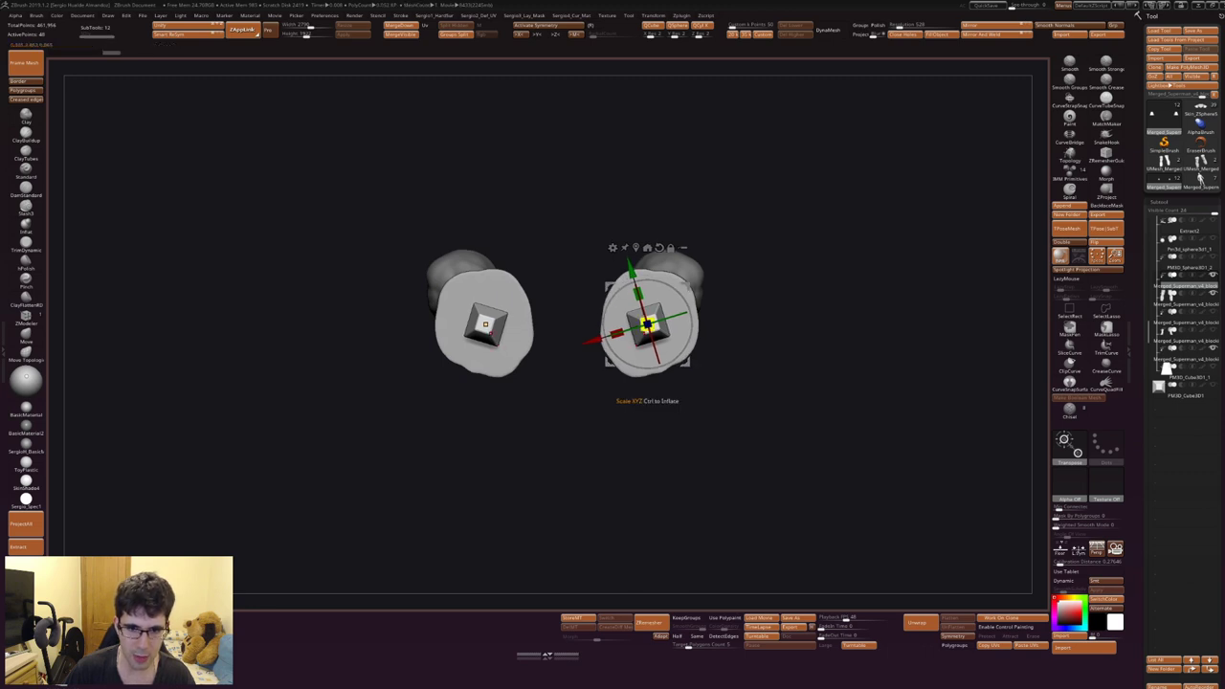
left_click_drag(648, 325, 608, 326)
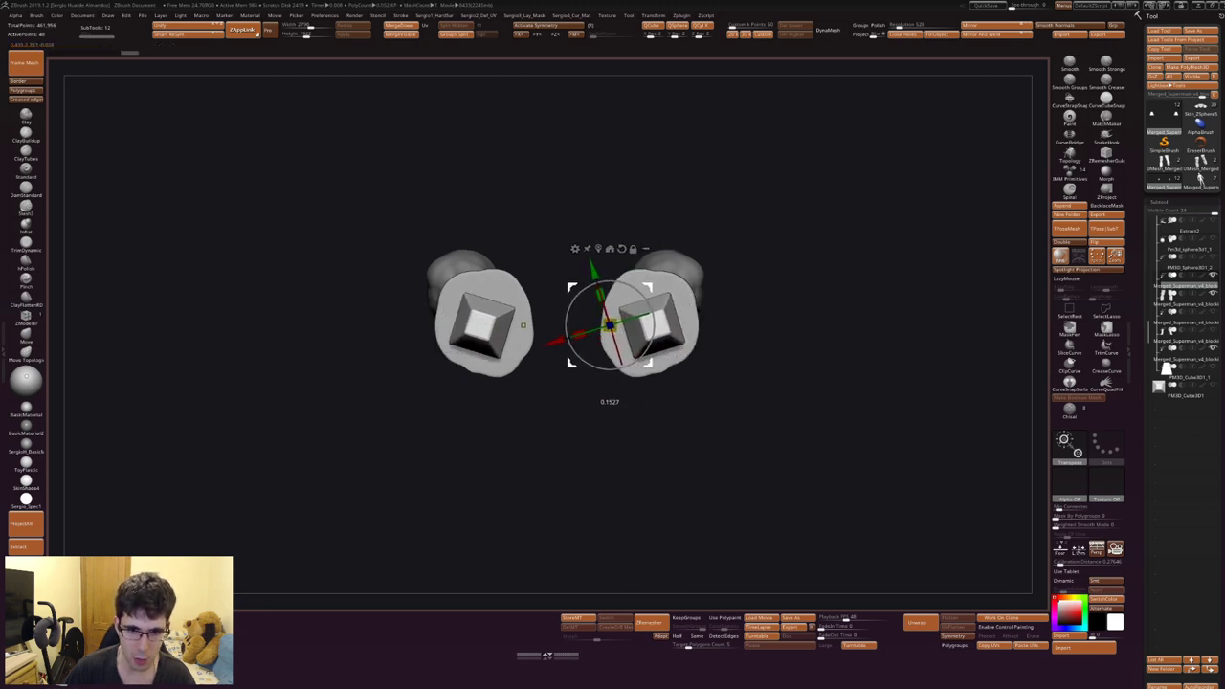
left_click_drag(814, 536, 813, 382)
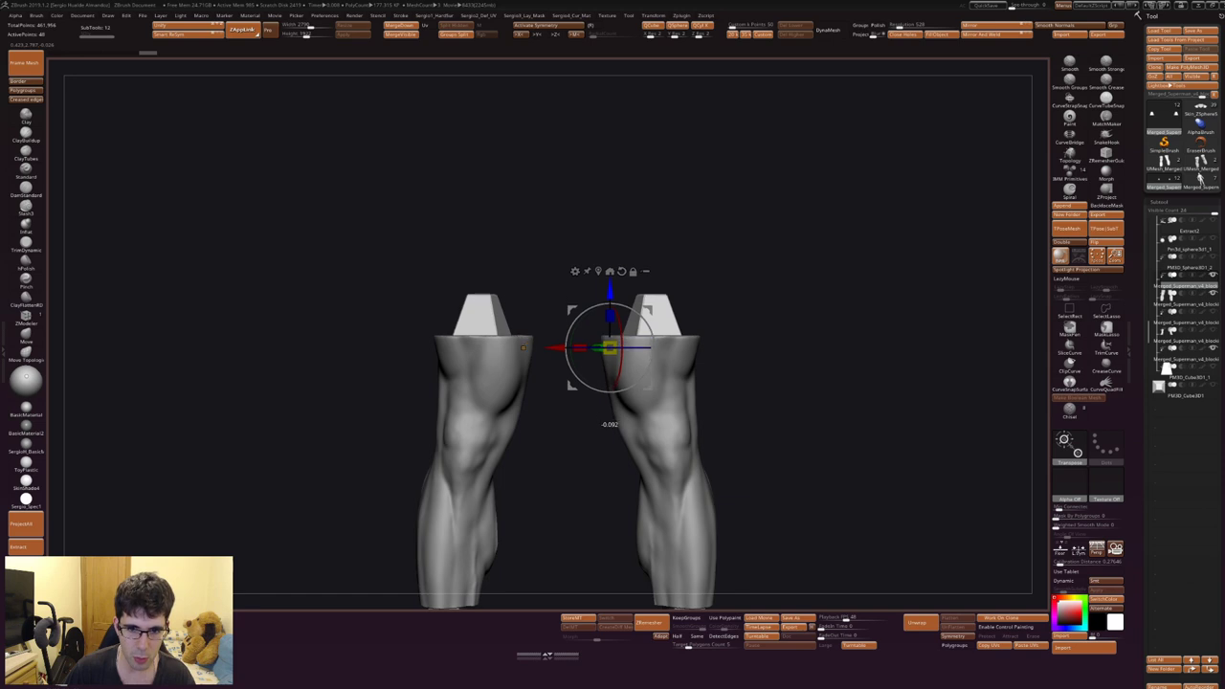
Leave the gizmo and orbit around to inspect the blocks sitting on each shin
key("q")
mouse_move(814, 287)
left_mouse_down()
mouse_move(746, 352)
mouse_move(689, 246)
left_mouse_up()
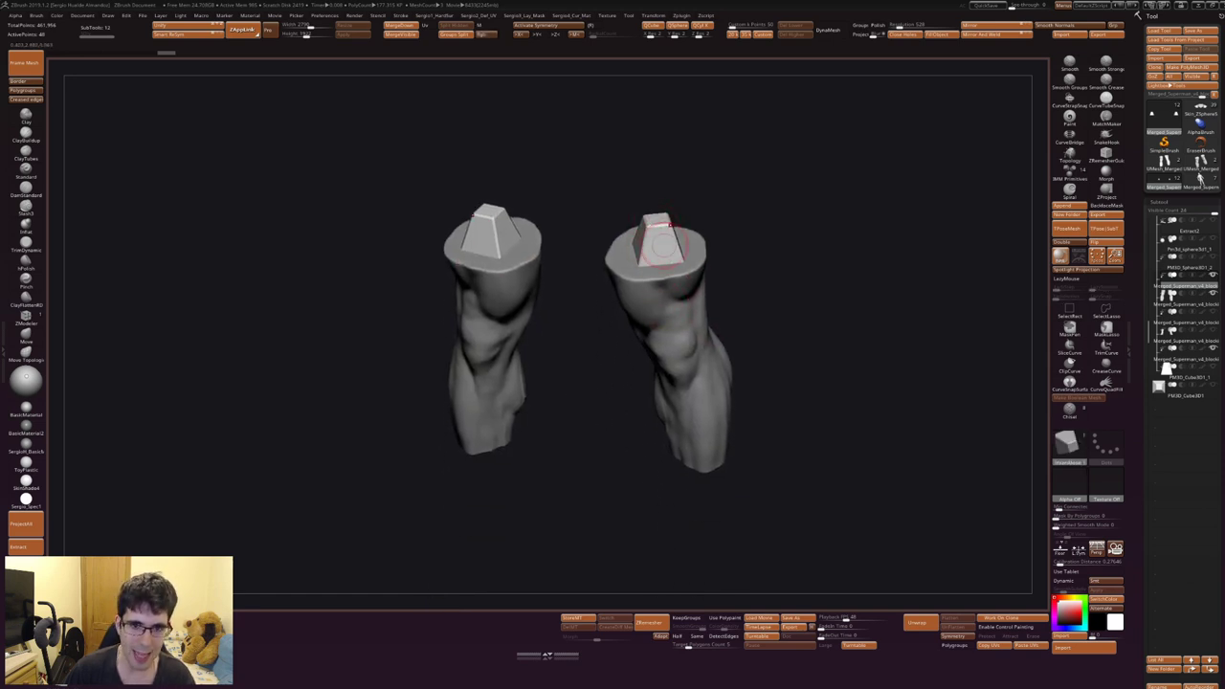
mouse_move(658, 239)
left_mouse_down()
mouse_move(664, 259)
mouse_move(767, 253)
left_mouse_up()
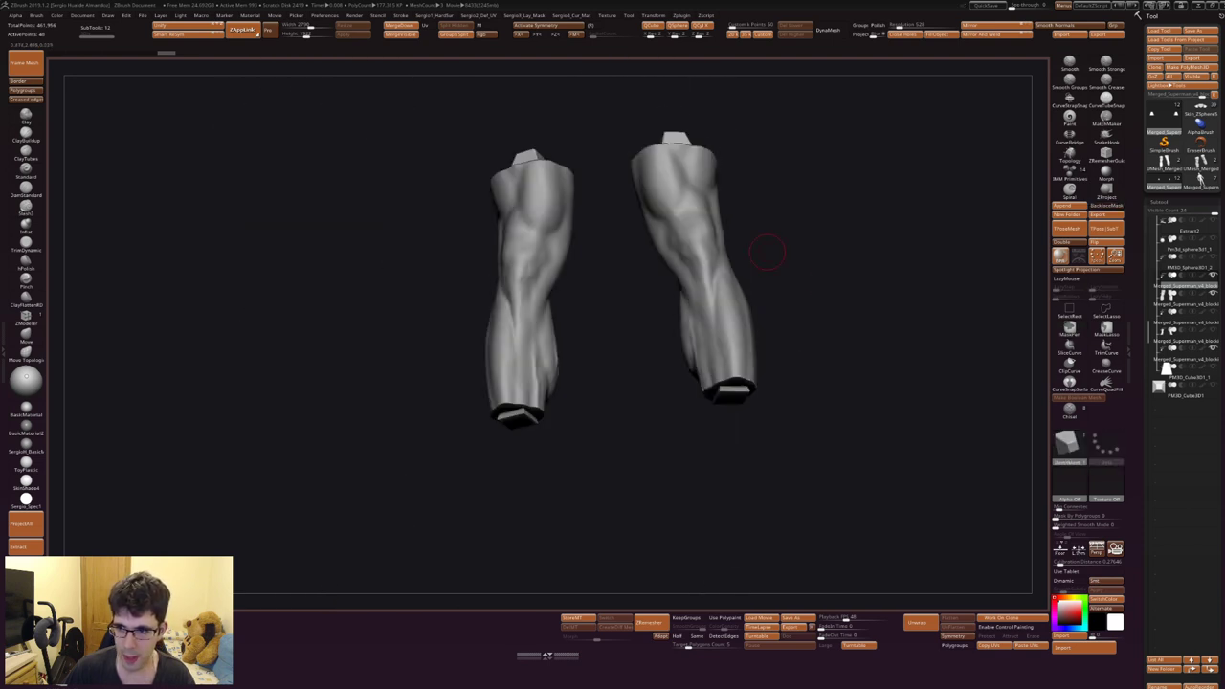
left_click_drag(813, 288, 744, 358)
Cycle through the leg, feet, boot and block subtools, settling on the tapered block piece
scroll(743, 358, "up", 5)
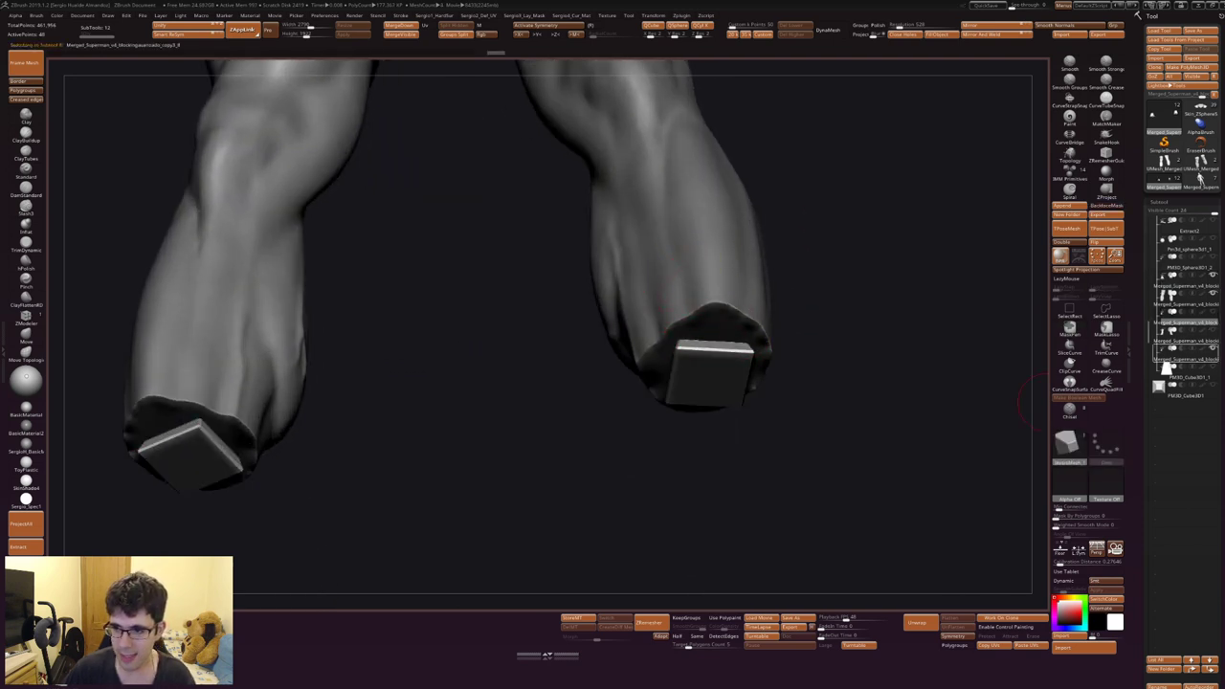
left_click(1167, 360)
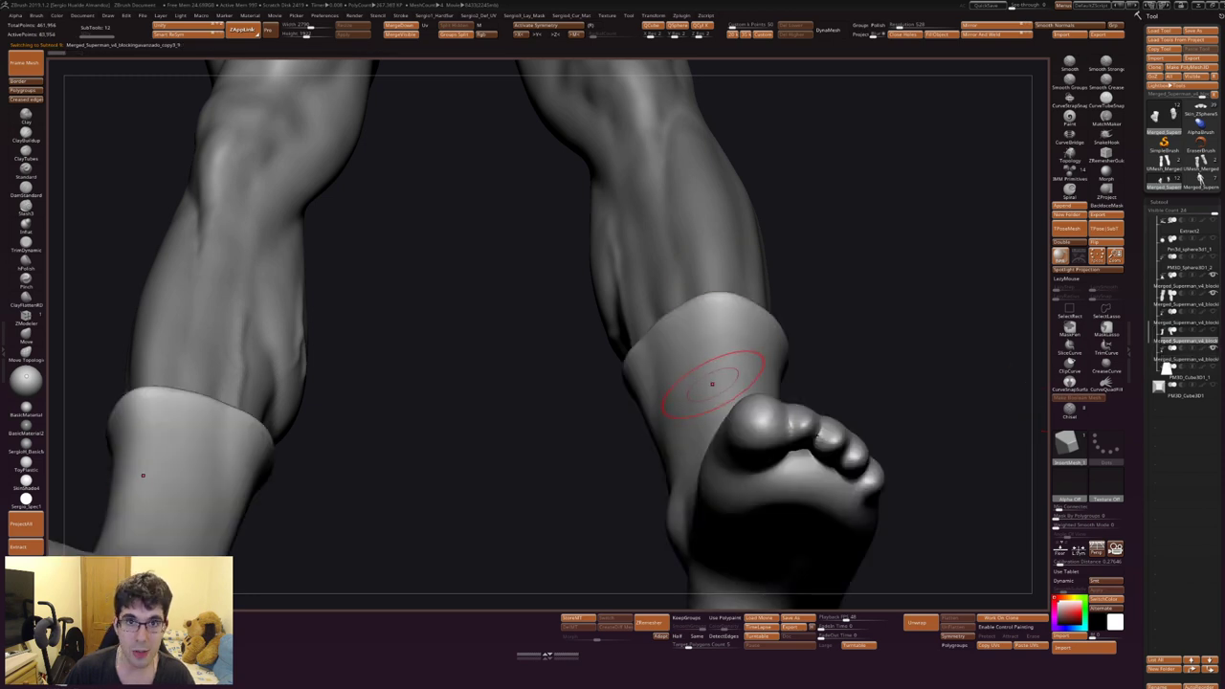
left_click_drag(712, 384, 1038, 349)
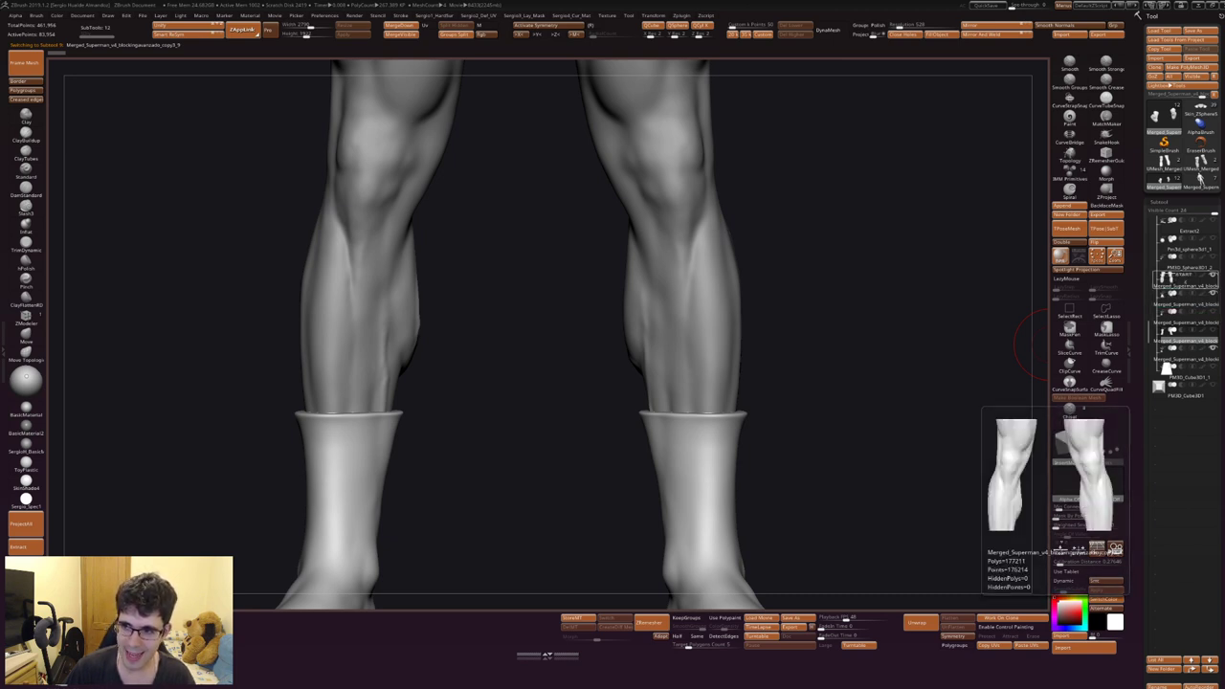
mouse_move(1165, 366)
mouse_move(1067, 442)
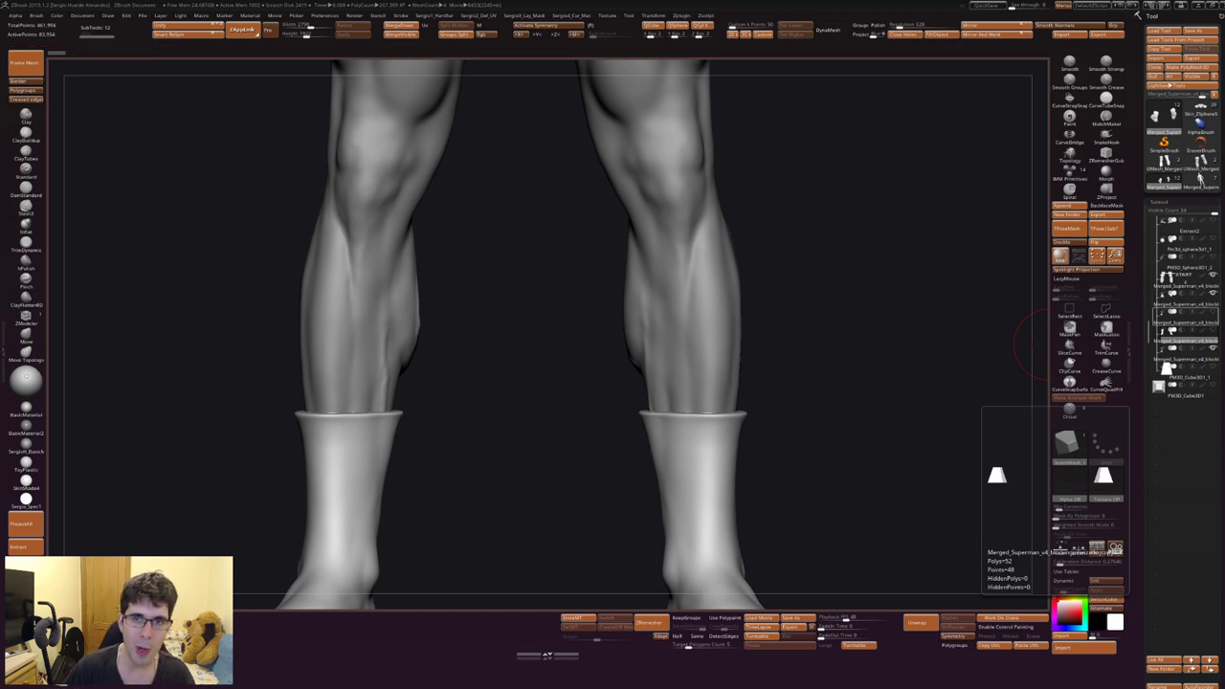
left_click(1167, 368)
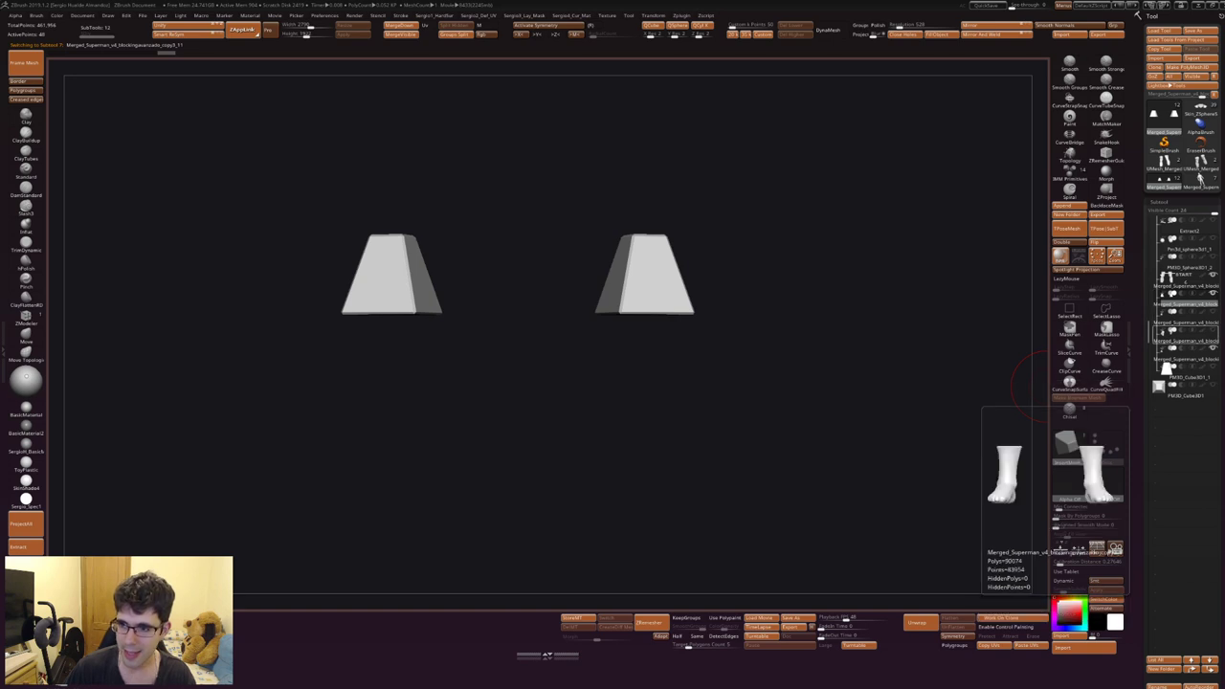
left_click(1184, 323)
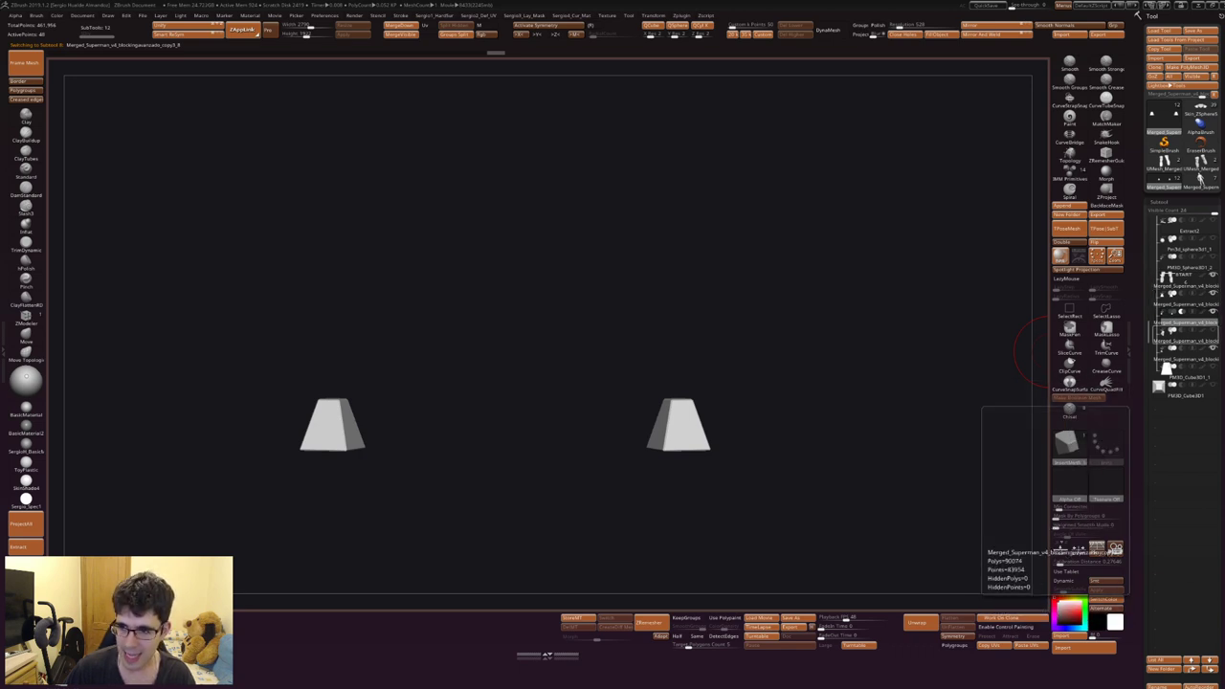
left_click(1185, 339)
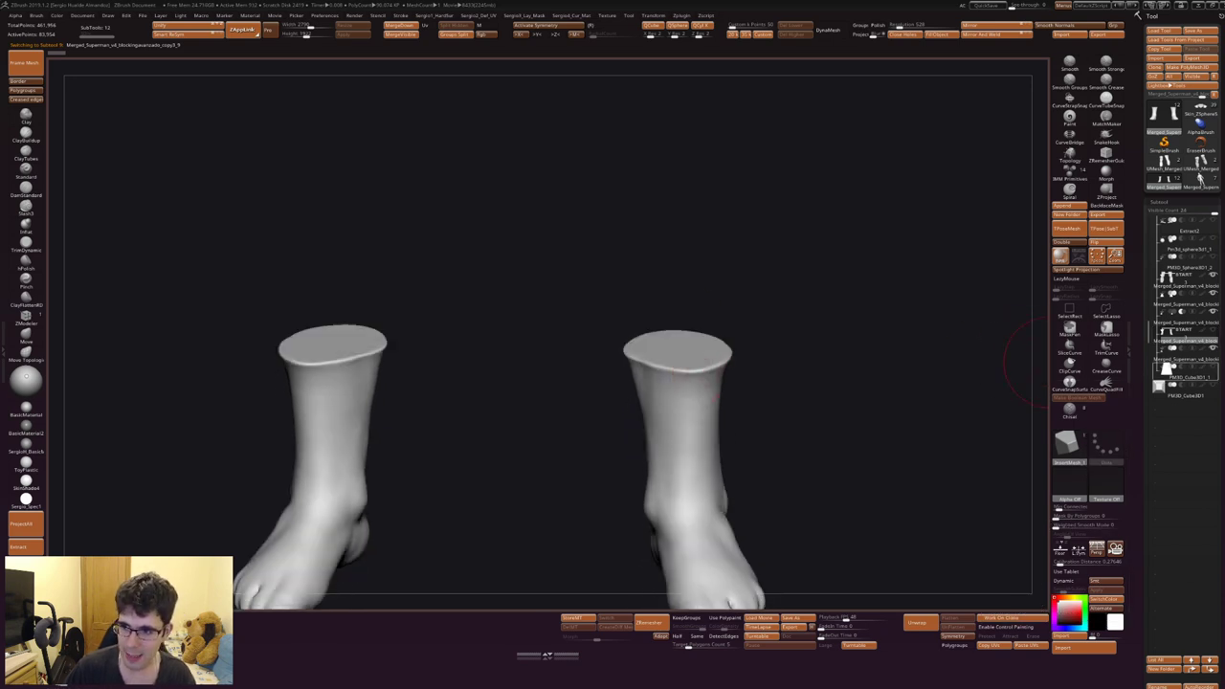
key("shift+d")
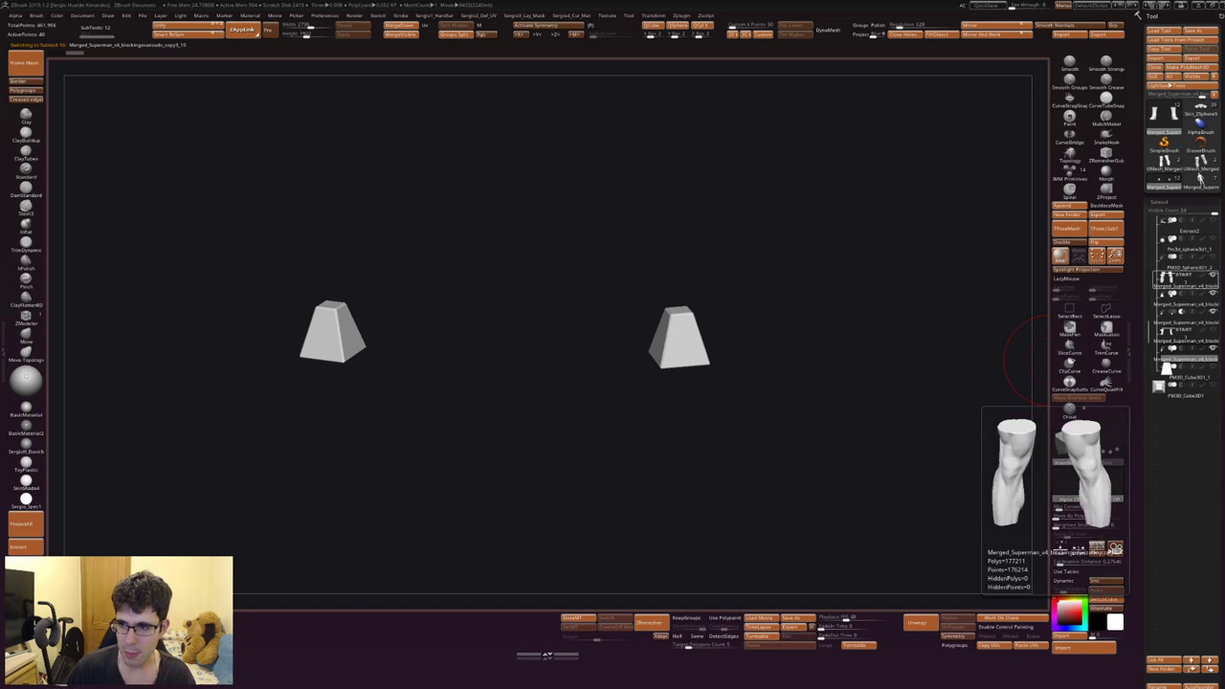
left_click(1185, 288)
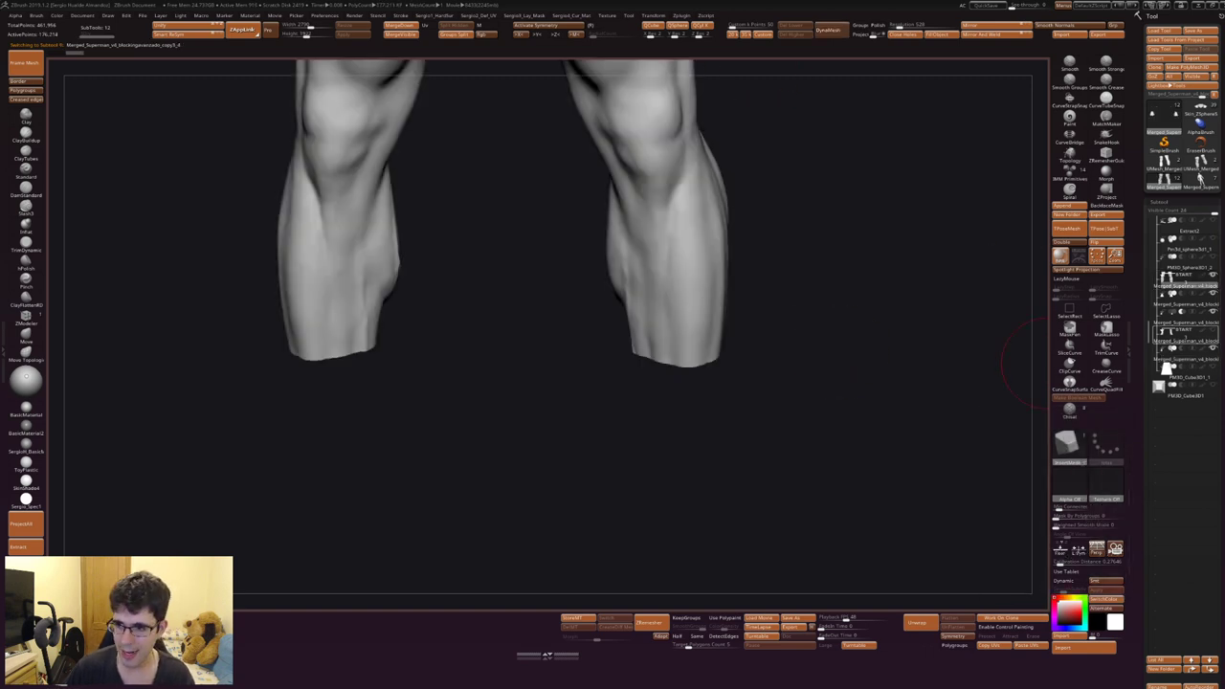
key("alt+Down")
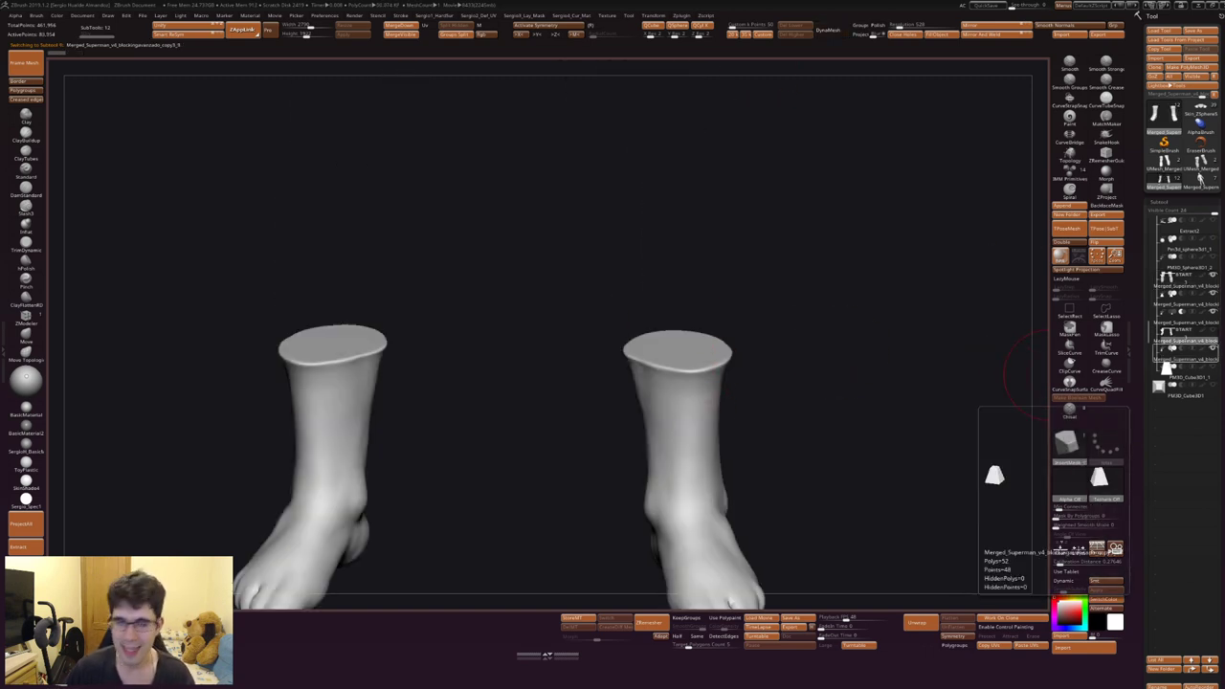
key("alt+Up")
Frame the tapered block in view, briefly checking the leg stump subtool before returning
key("f")
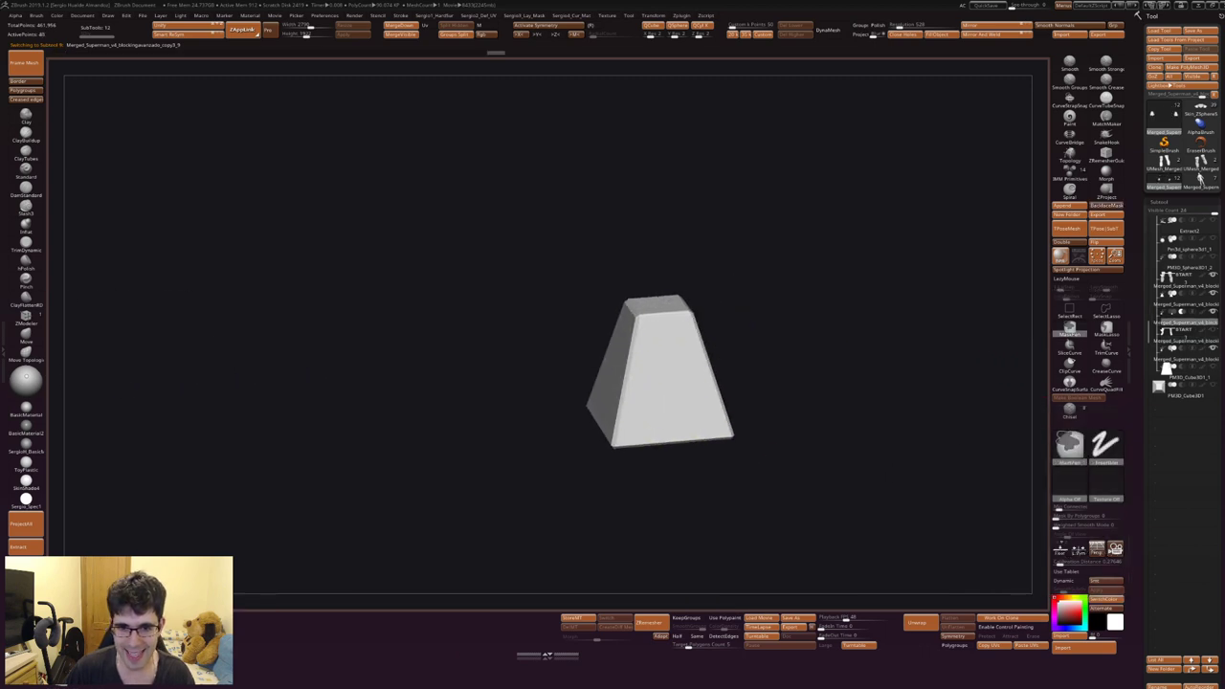
key("alt+Up")
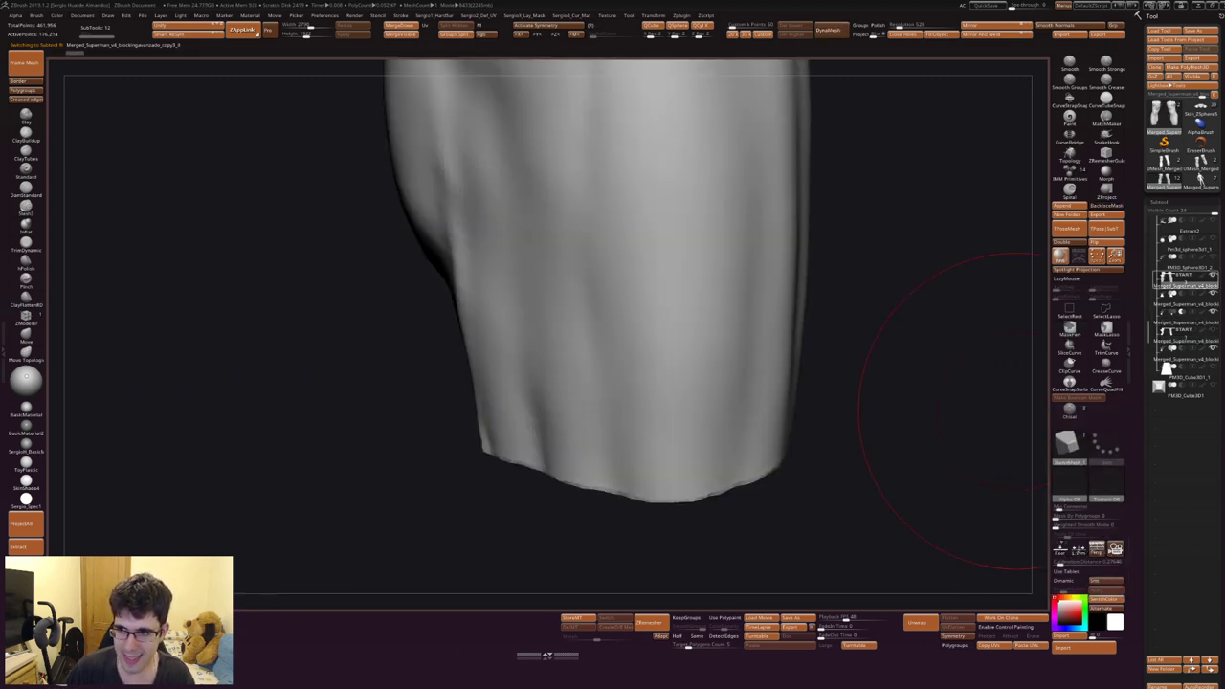
key("alt+Down")
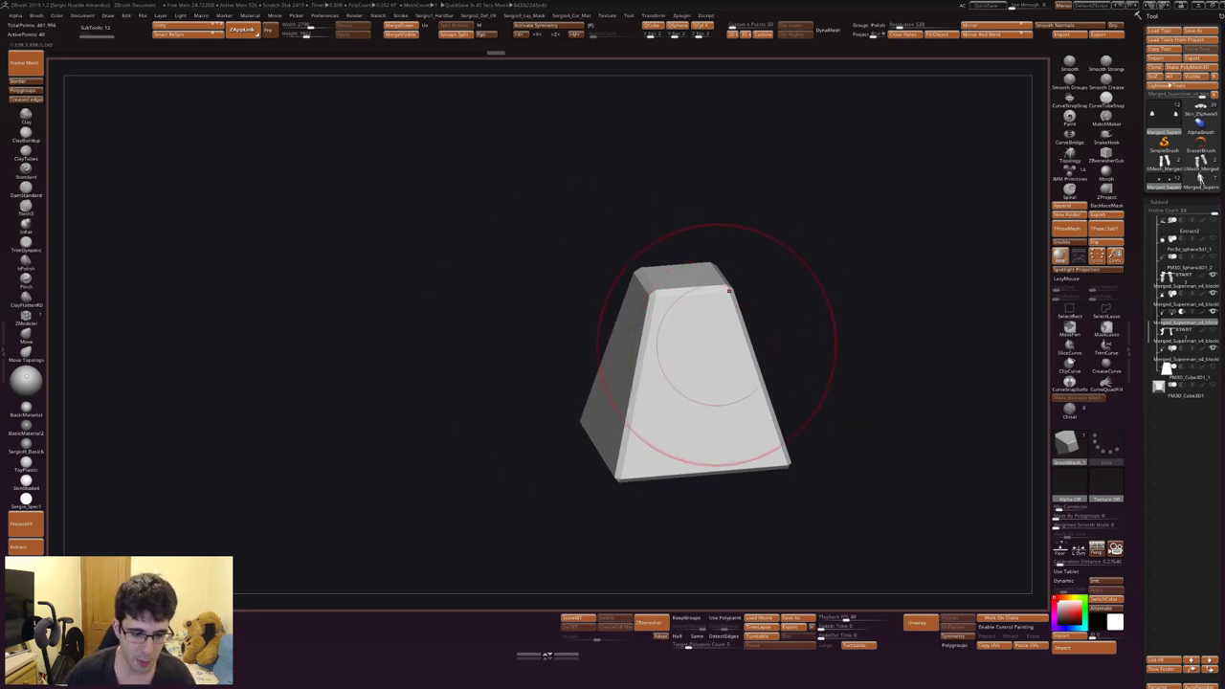
Inflate the tapered block slightly using the Deformation Inflate slider
key("space")
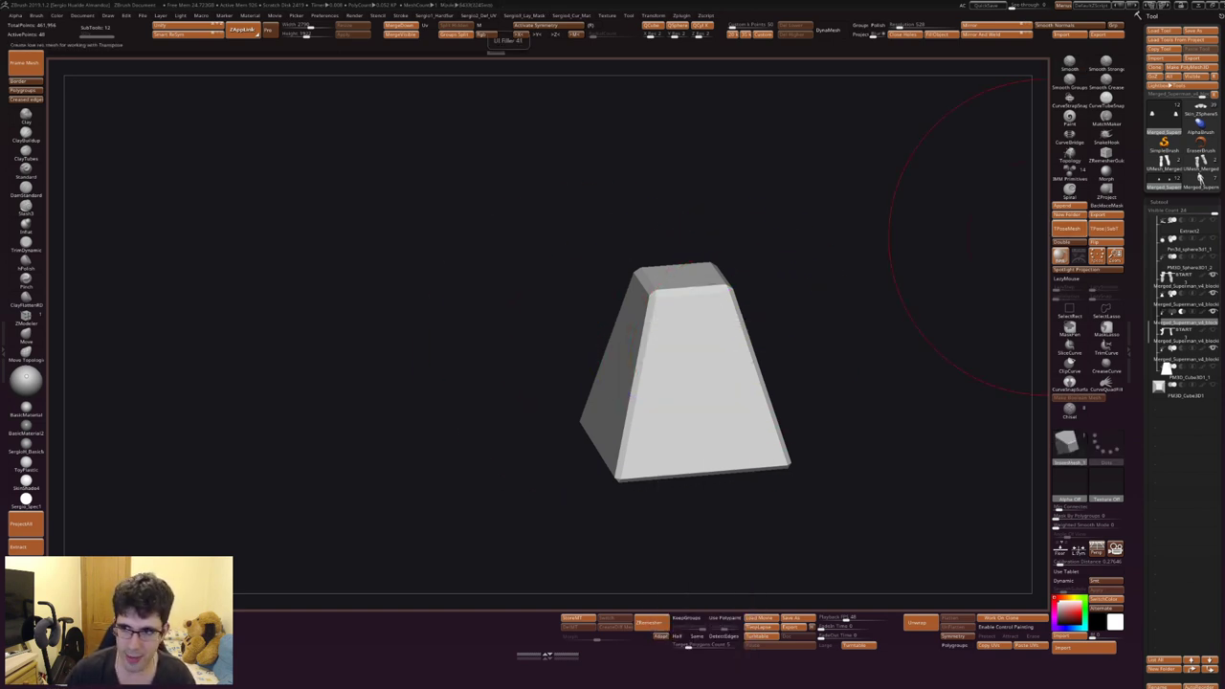
left_click(1158, 202)
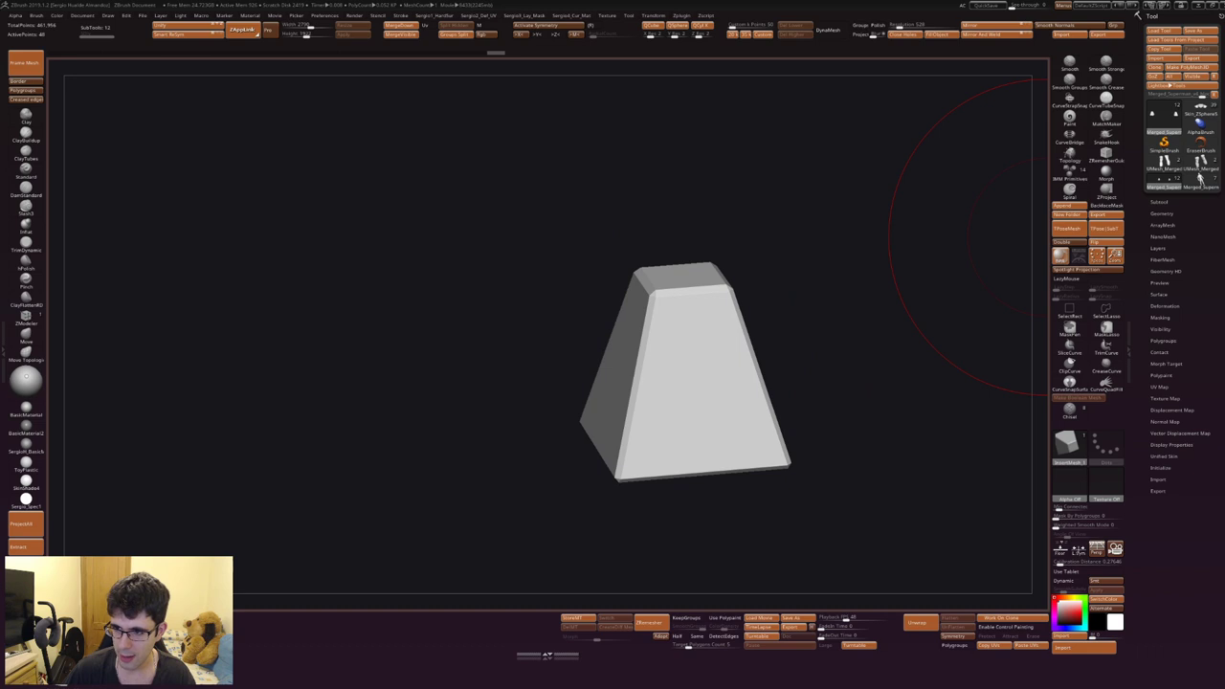
left_click(1160, 306)
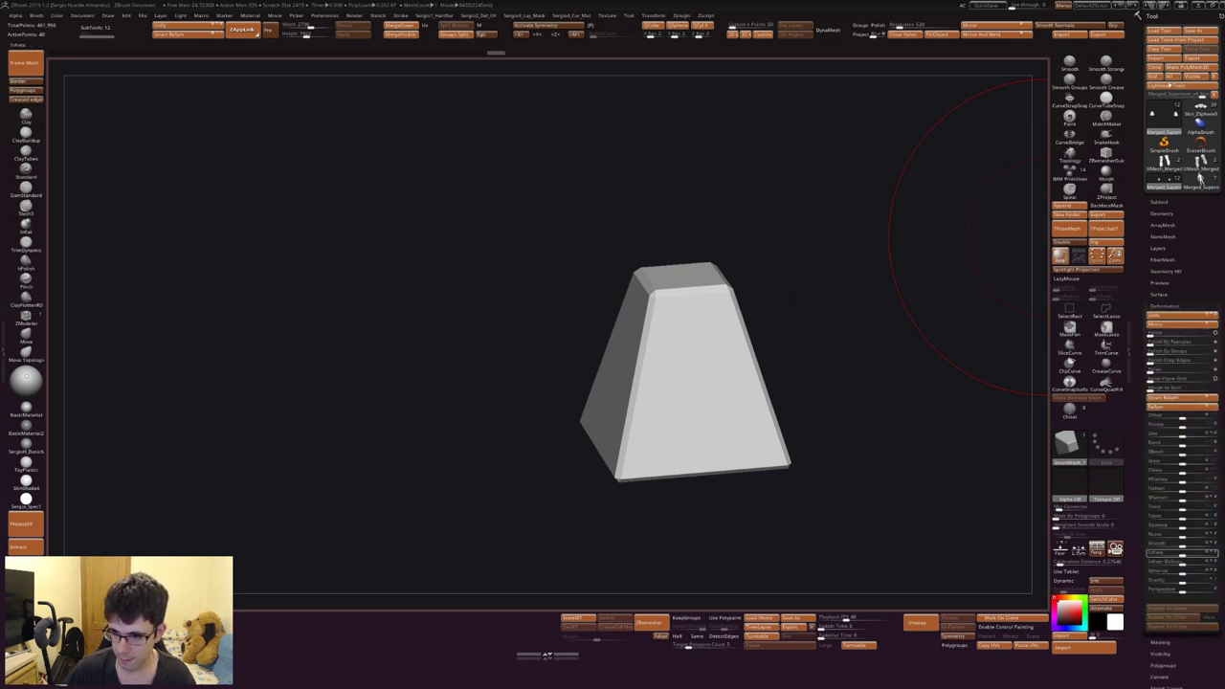
left_click(1151, 552)
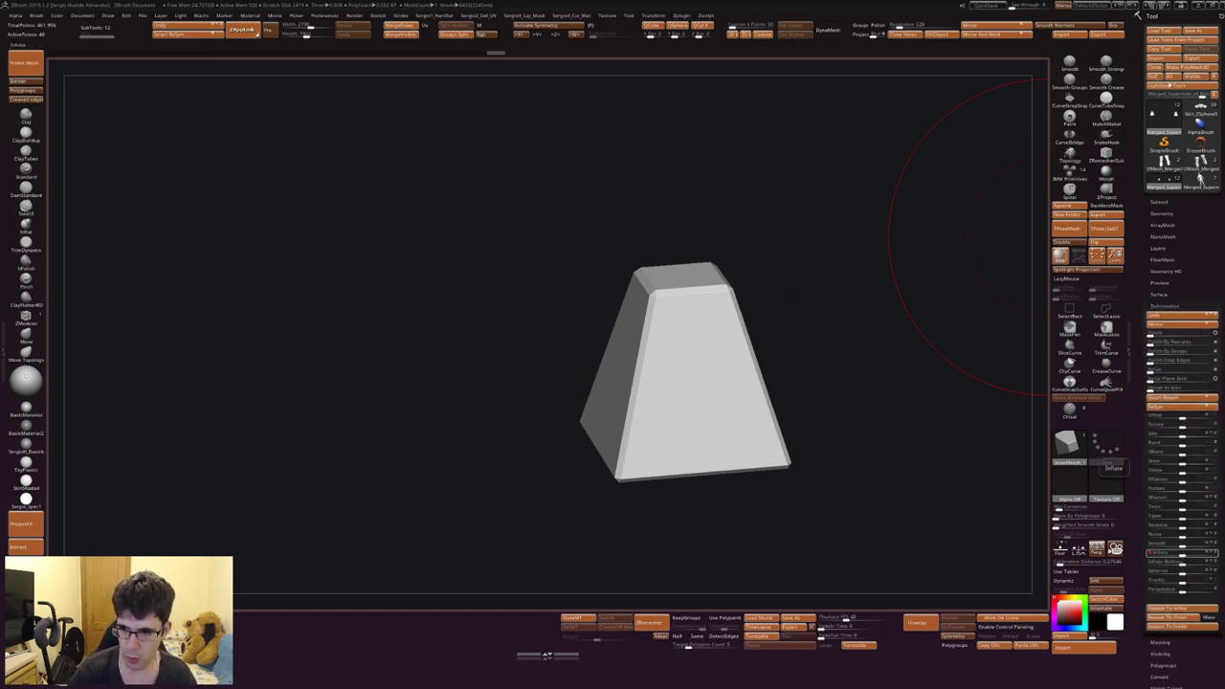
left_click_drag(1184, 553, 1186, 553)
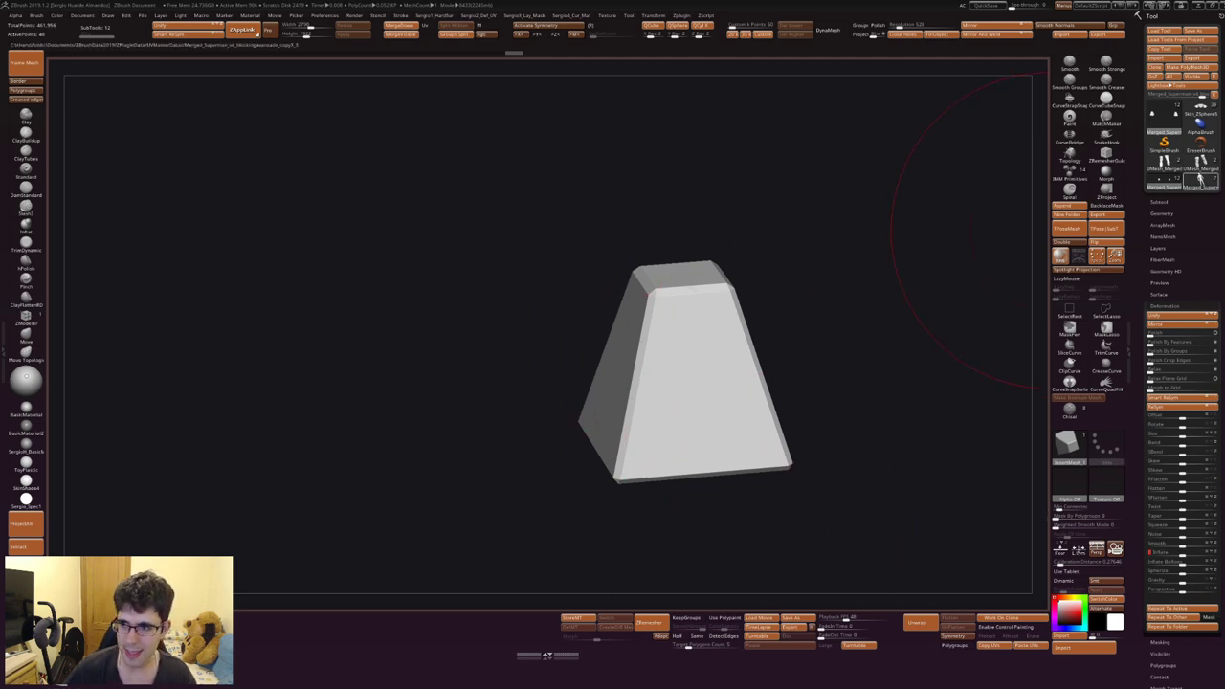
left_click(1159, 202)
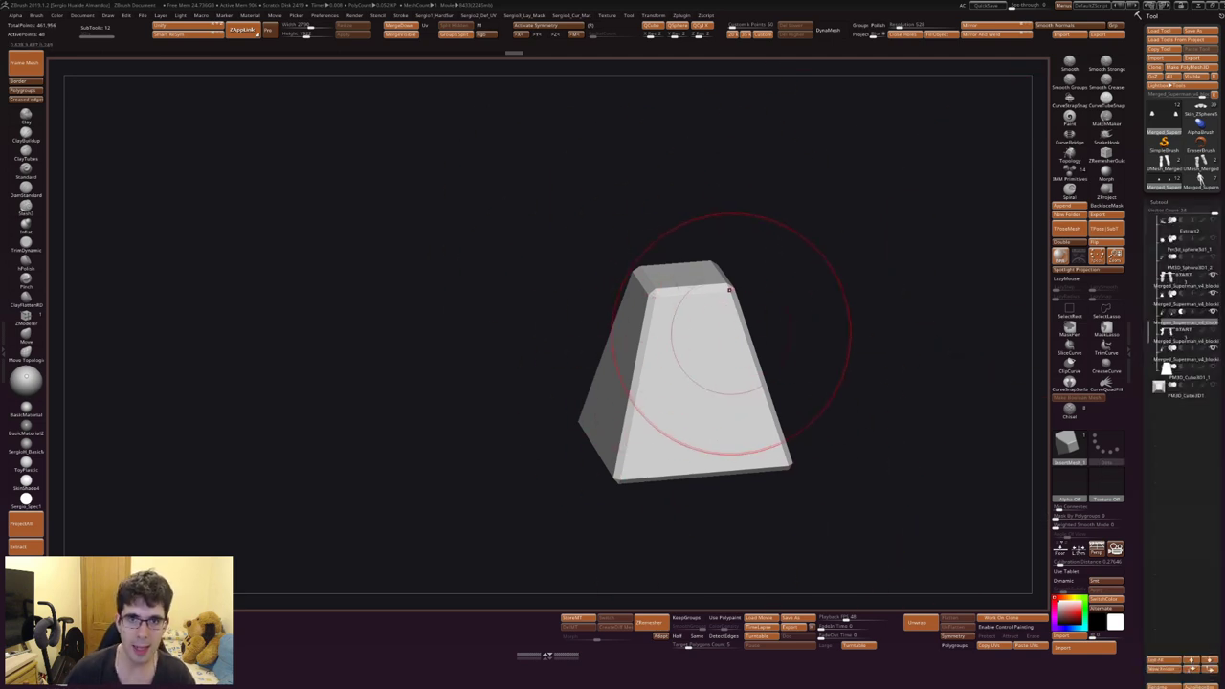
mouse_move(729, 290)
right_mouse_down("ctrl")
mouse_move(656, 297)
mouse_move(1048, 356)
right_mouse_up("ctrl")
Select the leg subtool, view its cut-off bottoms, and make the booted feet visible again
left_click(1182, 287)
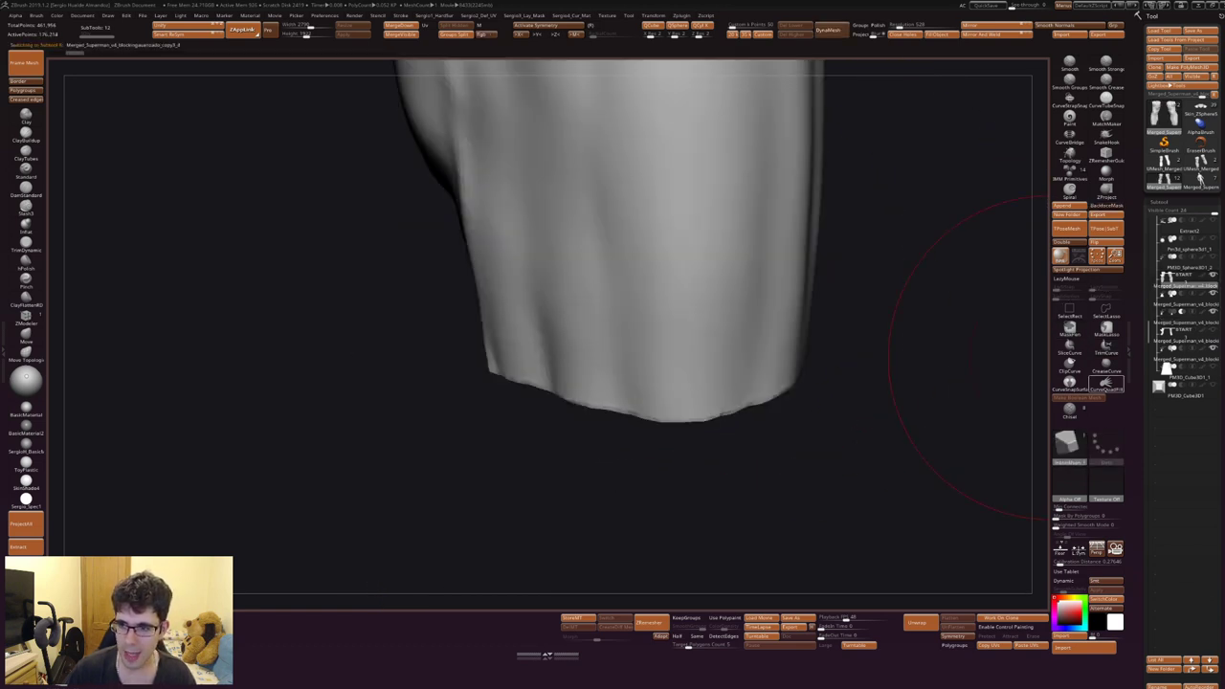
right_click_drag(697, 370, 664, 230, "ctrl")
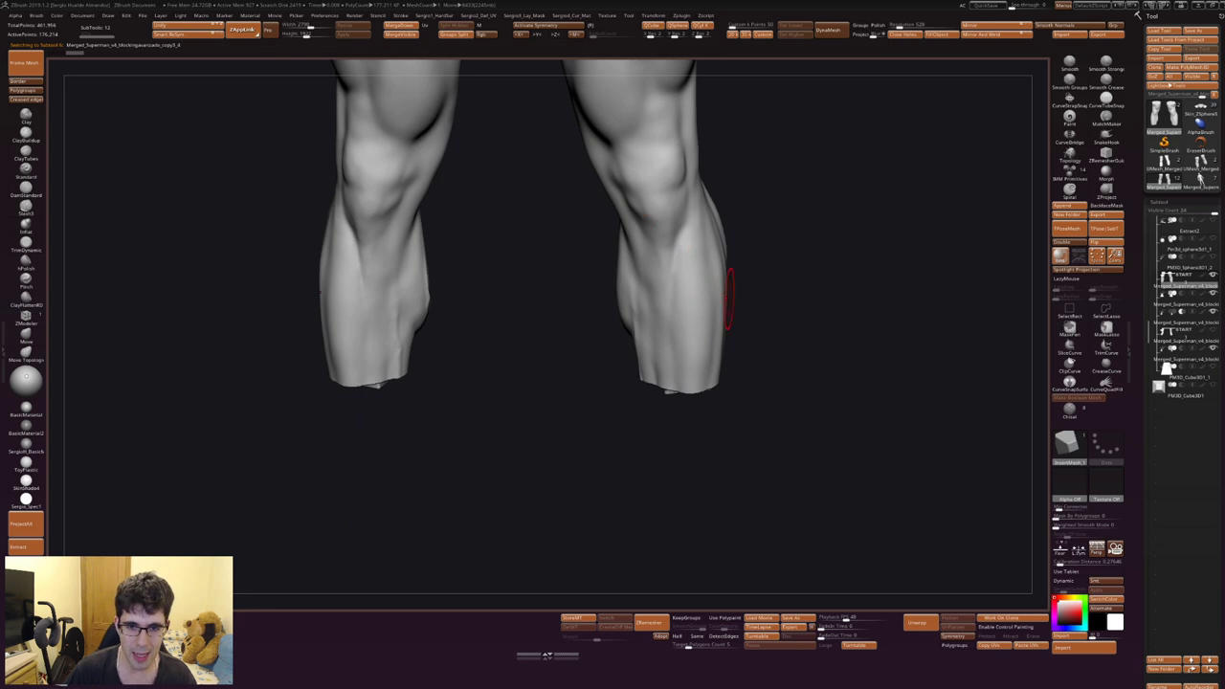
right_click_drag(727, 287, 1029, 316)
left_click(1212, 335)
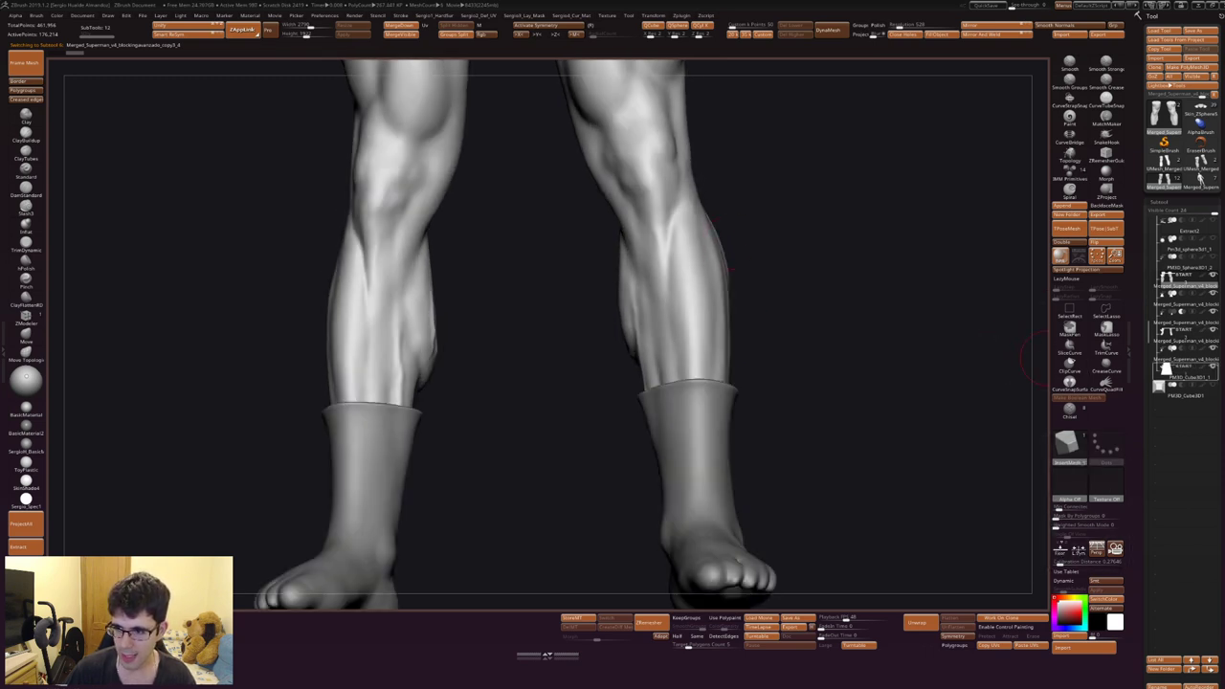
right_click_drag(666, 220, 678, 306)
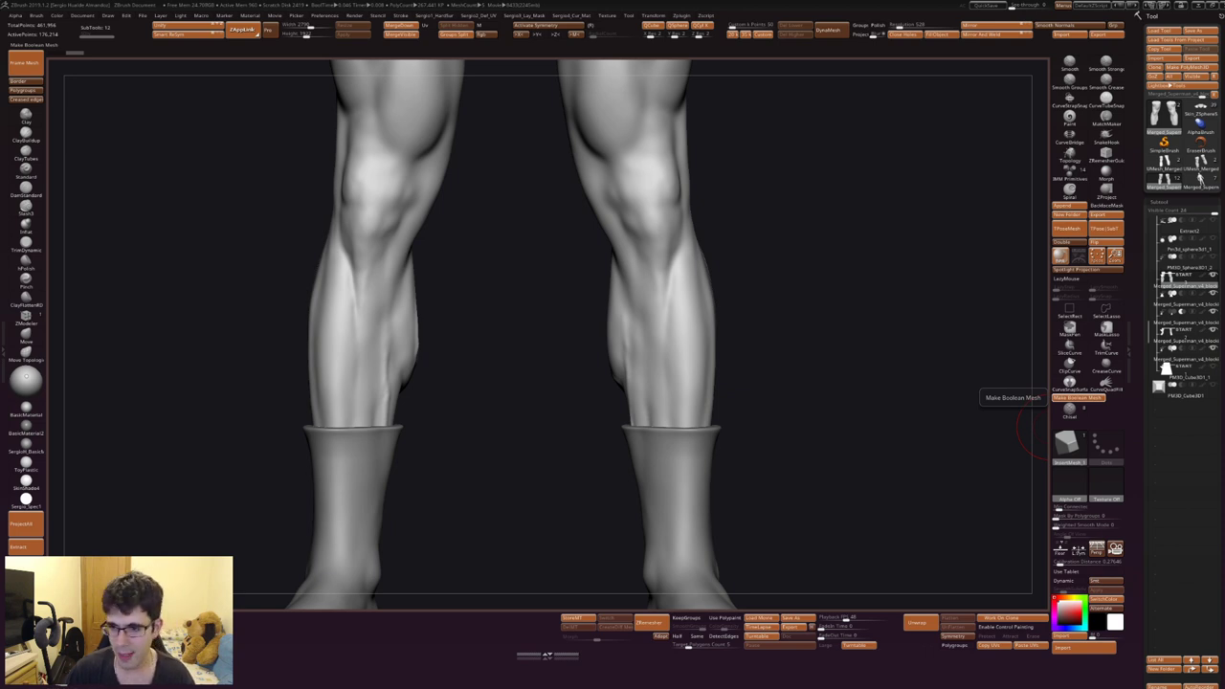
Make a Boolean Mesh from the pieces, switch to the result, and inspect it with Polyframe
left_click(1072, 398)
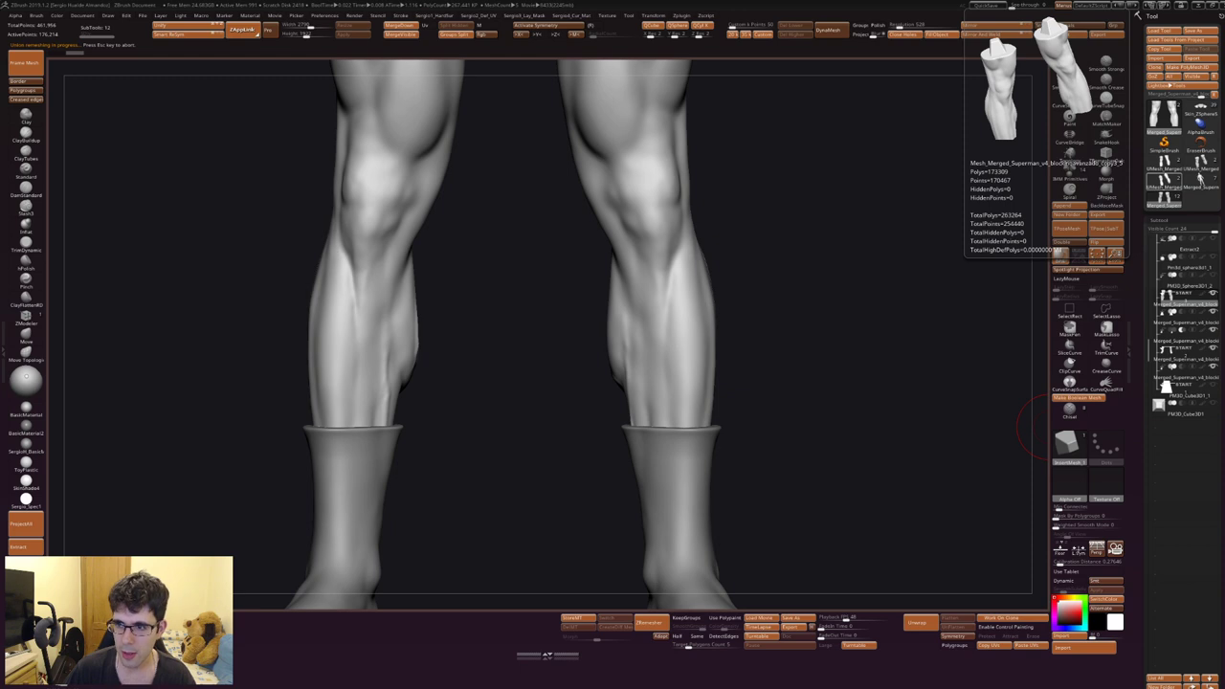
left_click(1164, 178)
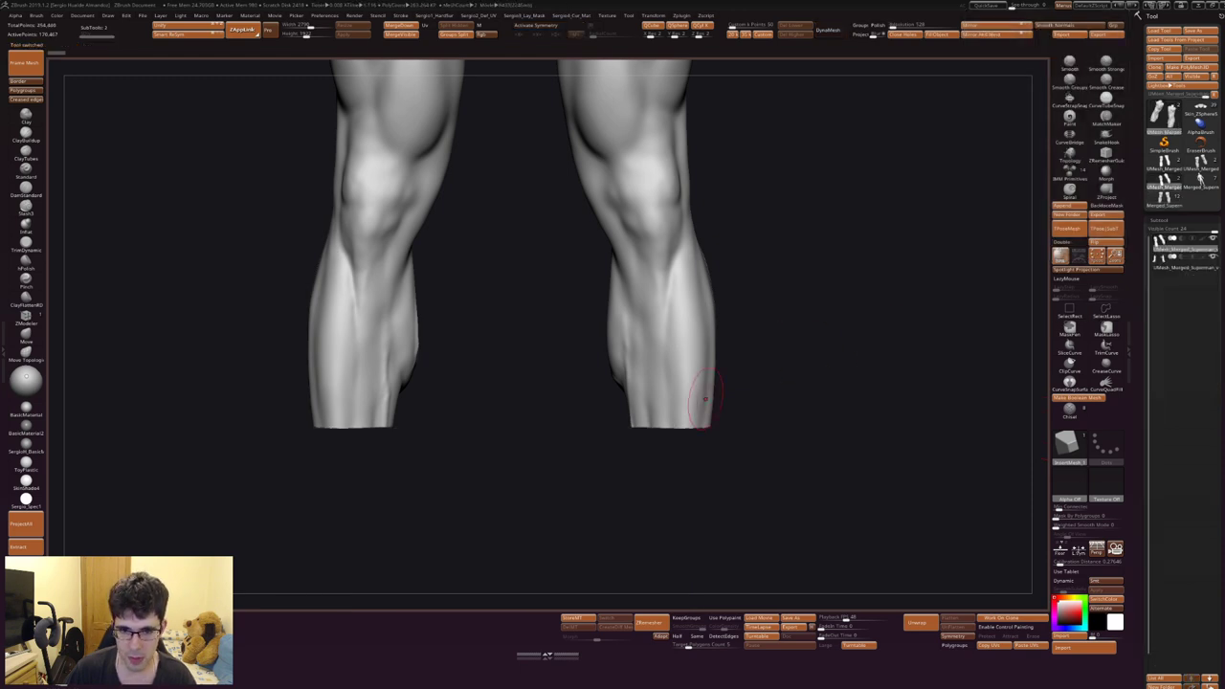
mouse_move(705, 405)
left_mouse_down()
mouse_move(713, 316)
mouse_move(724, 407)
mouse_move(724, 383)
mouse_move(662, 301)
mouse_move(689, 153)
mouse_move(690, 430)
left_mouse_up()
key("shift+f")
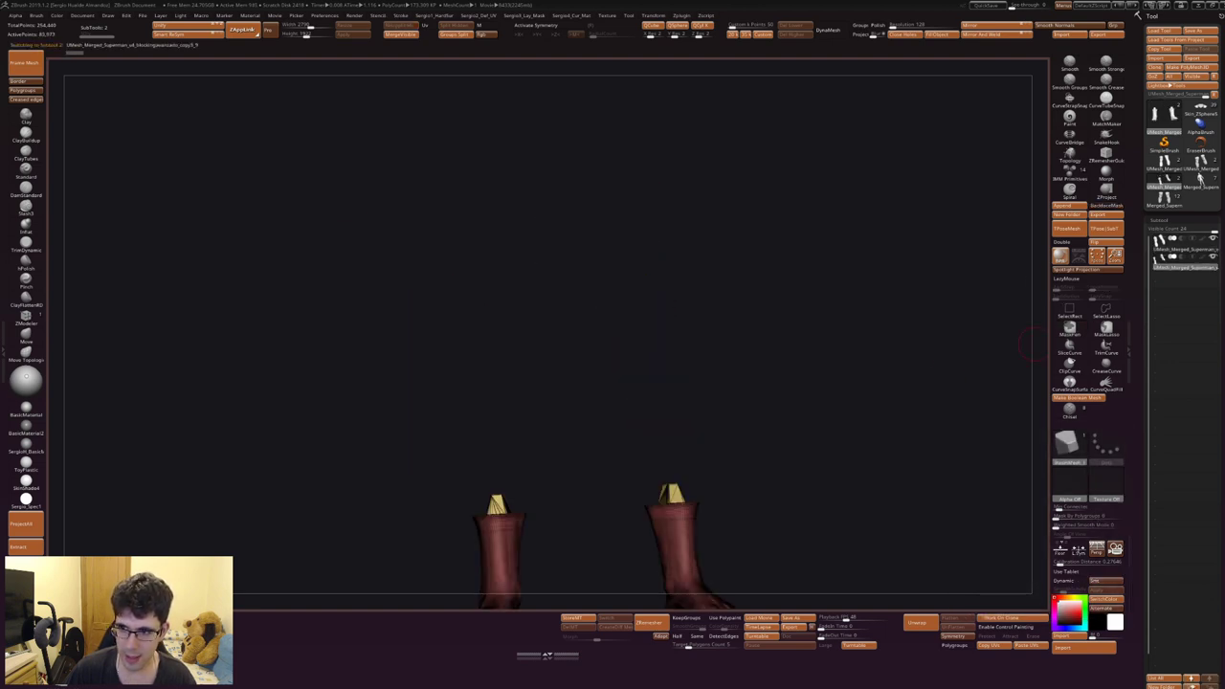
Move the booted feet further down beneath the legs, then zoom in on the stump from the front
left_click(739, 320, "alt")
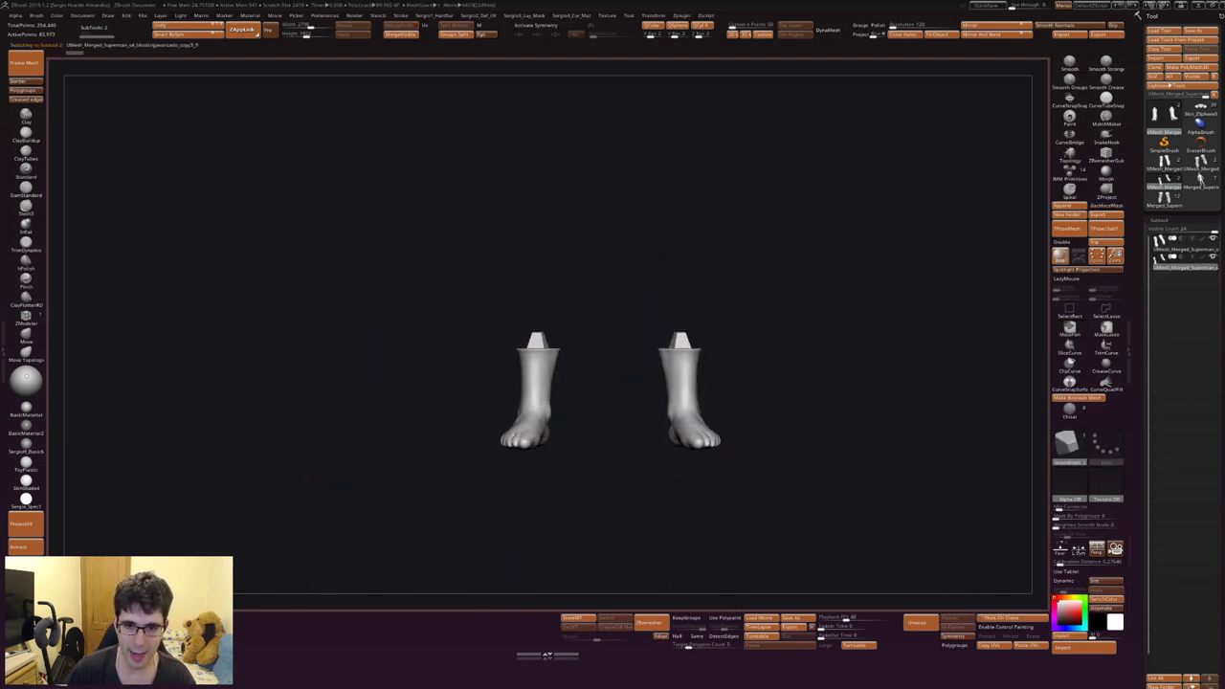
left_click_drag(740, 319, 738, 411)
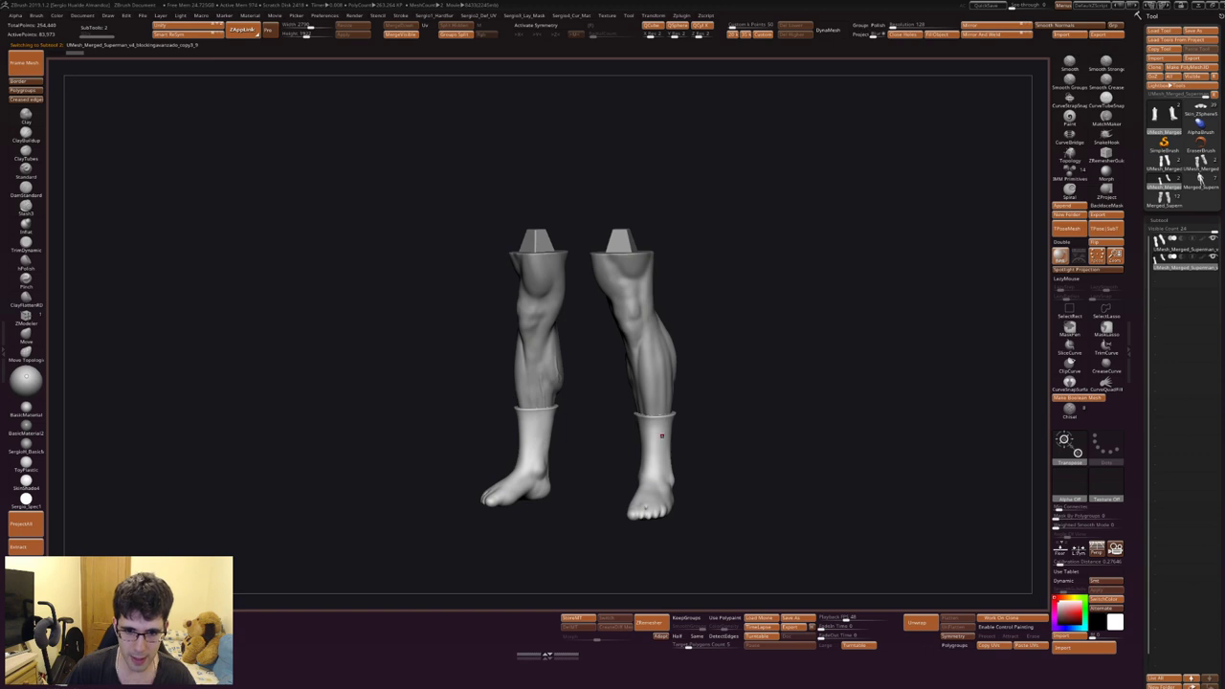
key("w")
left_click_drag(647, 385, 646, 459)
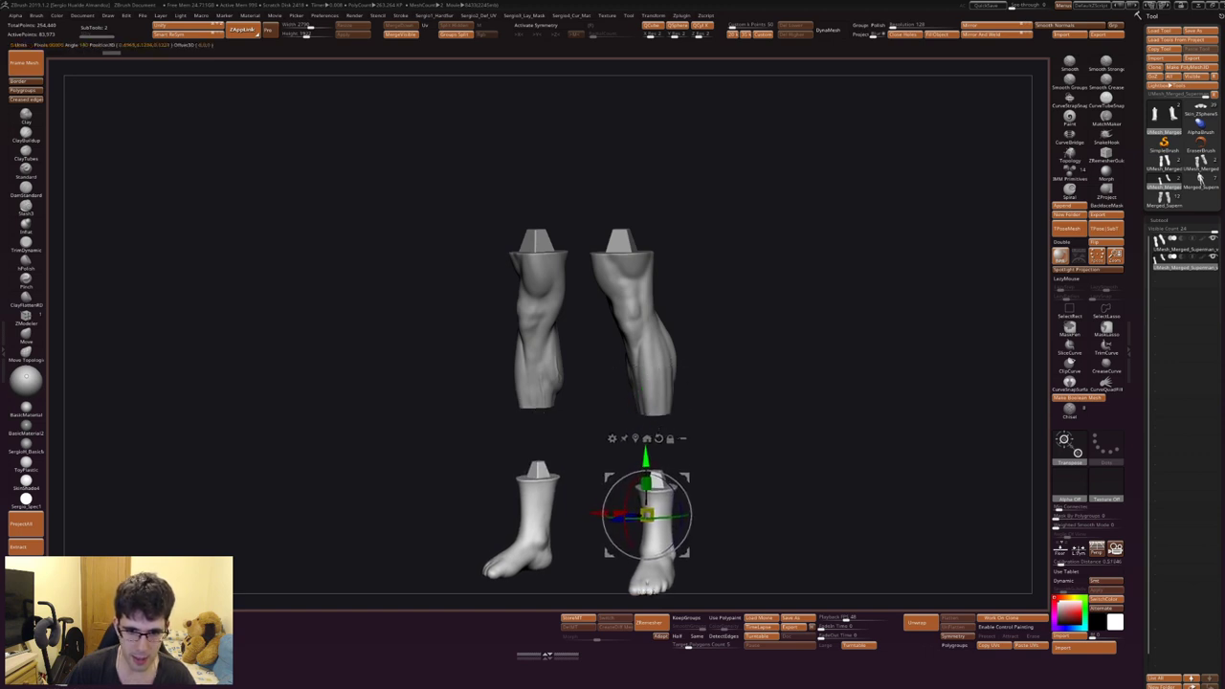
left_click_drag(814, 383, 832, 364)
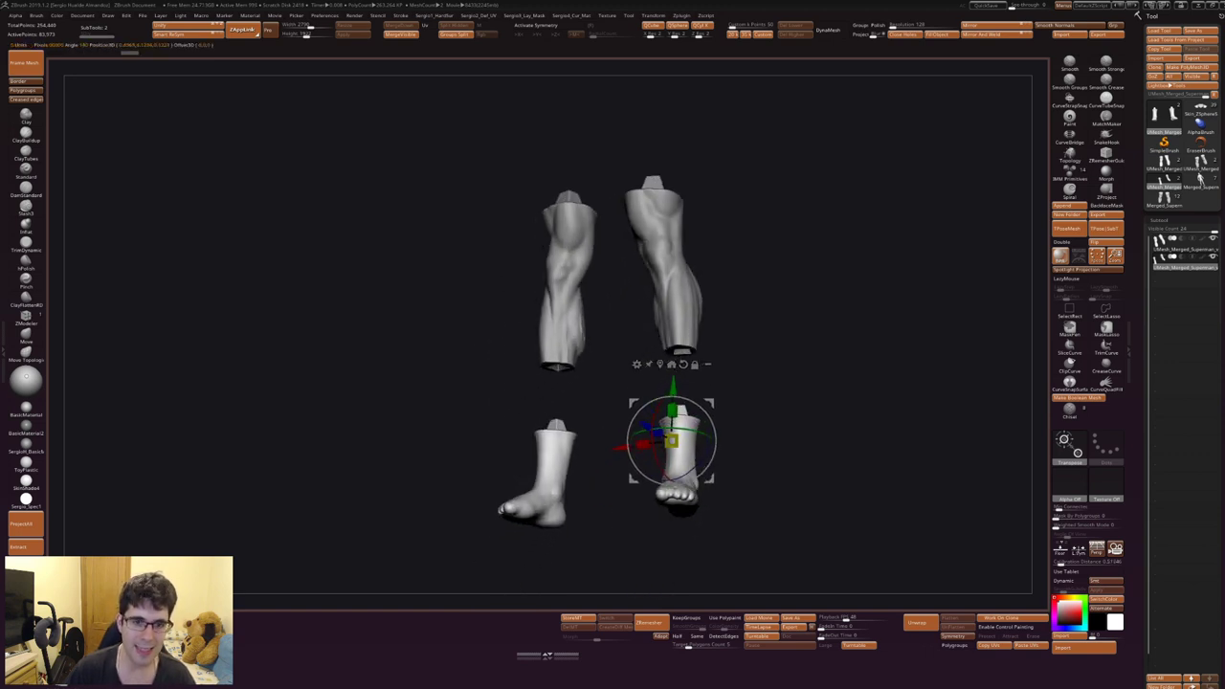
left_click_drag(661, 373, 654, 365)
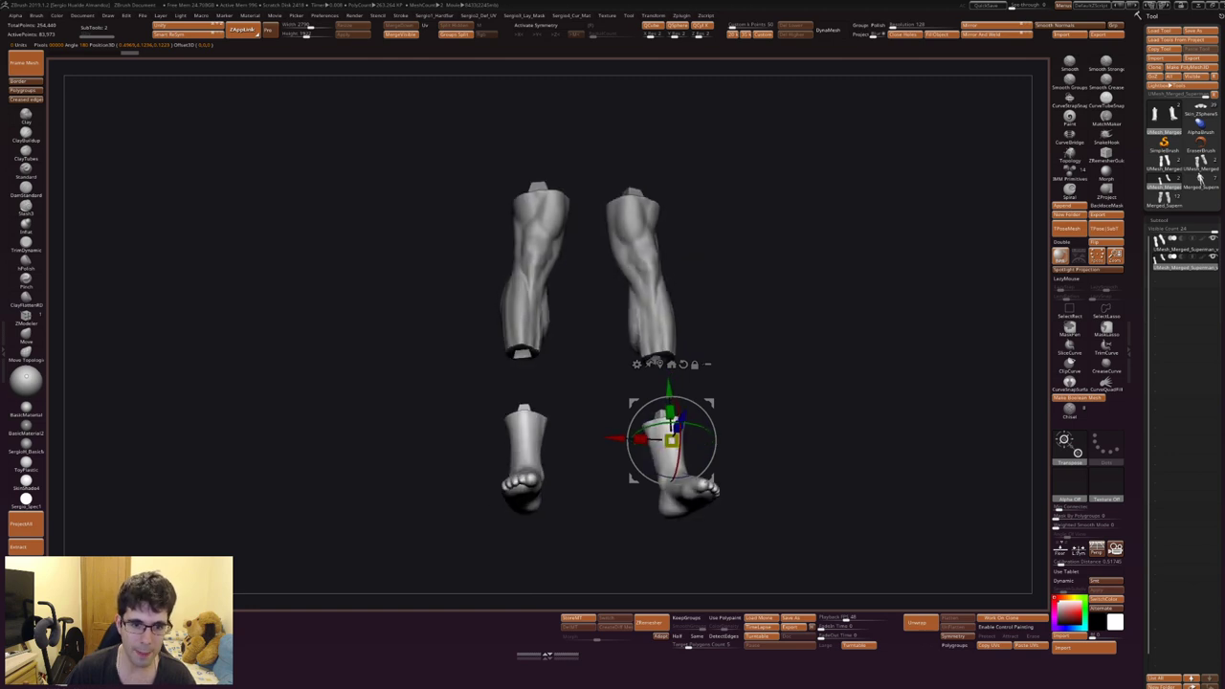
key("q")
left_click_drag(671, 421, 730, 352)
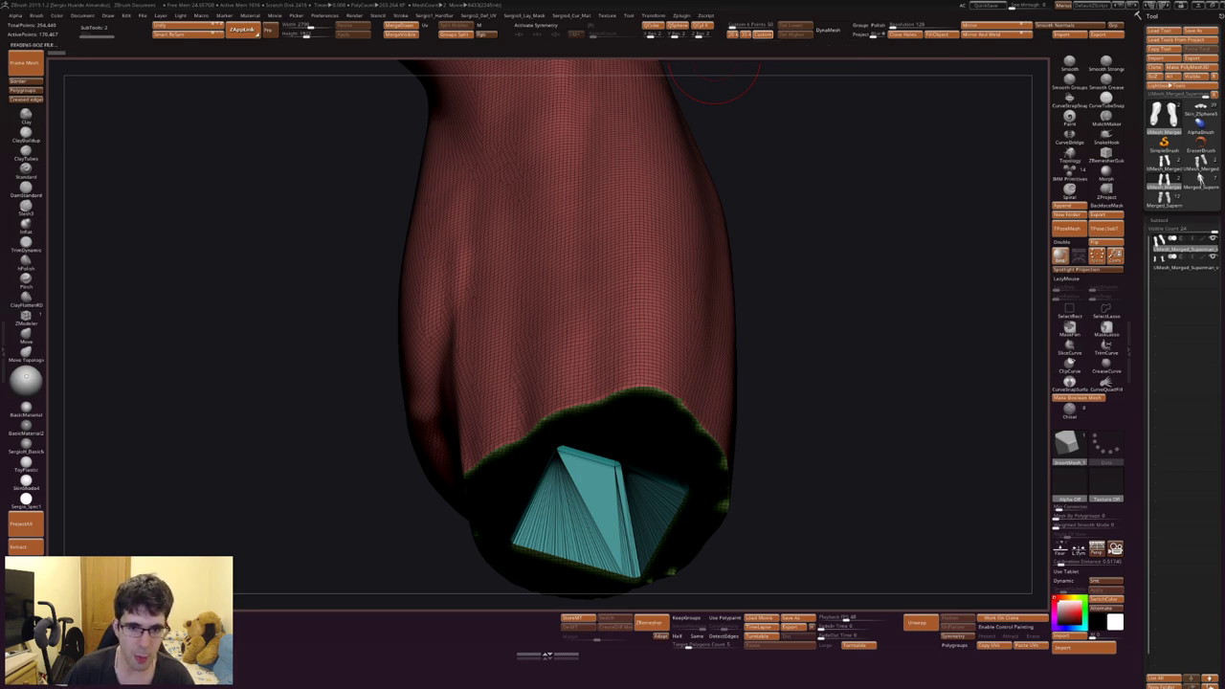
Inspect the stump opening with Polyframe, then select the feet subtool for moving with the gizmo
mouse_move(603, 235)
left_mouse_down()
mouse_move(727, 316)
mouse_move(785, 402)
left_mouse_up()
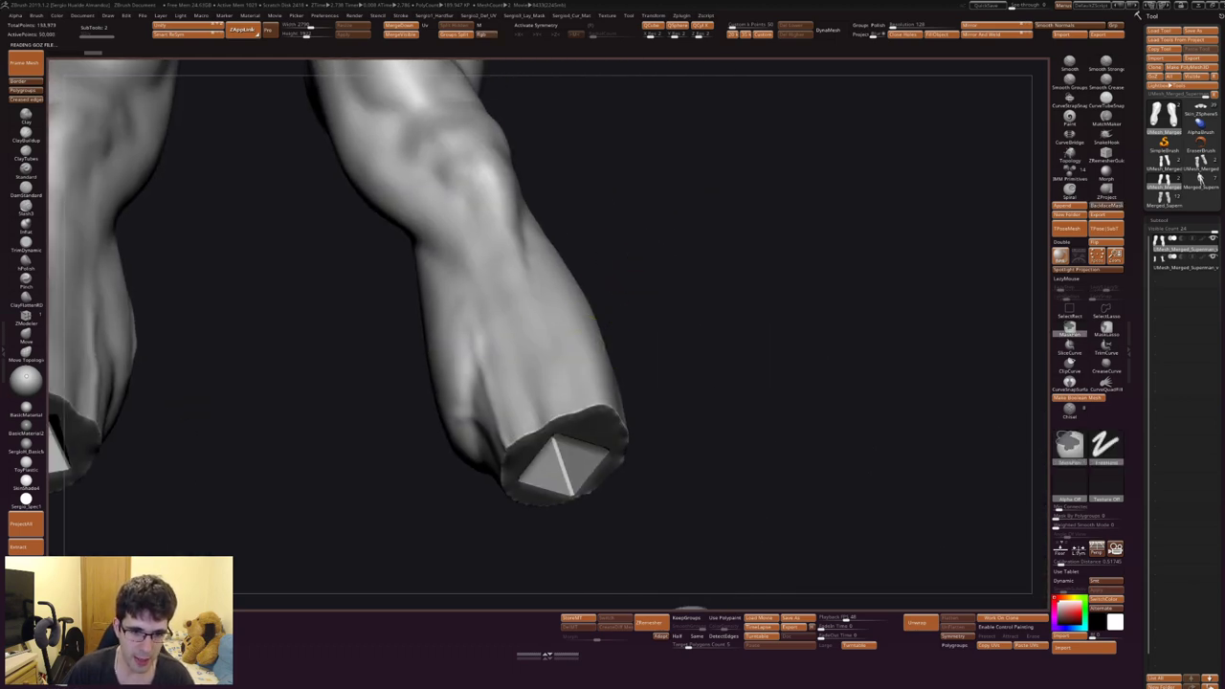
mouse_move(629, 255)
left_mouse_down()
mouse_move(588, 383)
mouse_move(599, 291)
left_mouse_up()
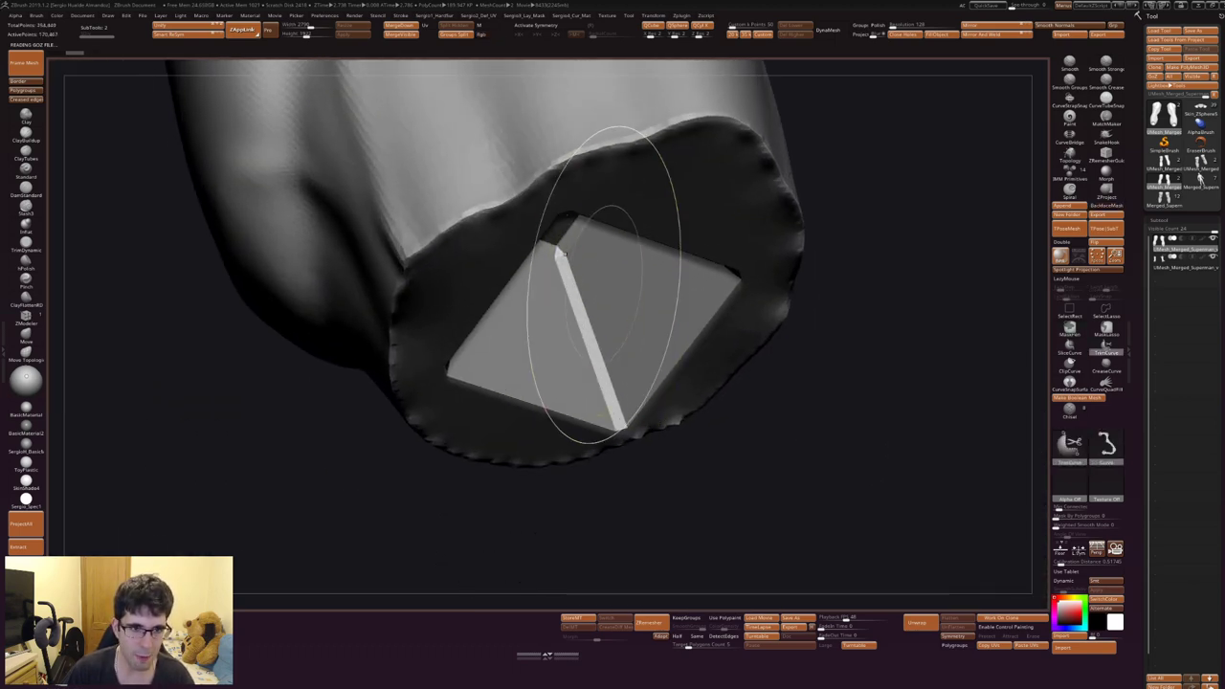
mouse_move(566, 253)
left_mouse_down()
mouse_move(574, 191)
mouse_move(602, 240)
mouse_move(632, 402)
left_mouse_up()
key("shift+f")
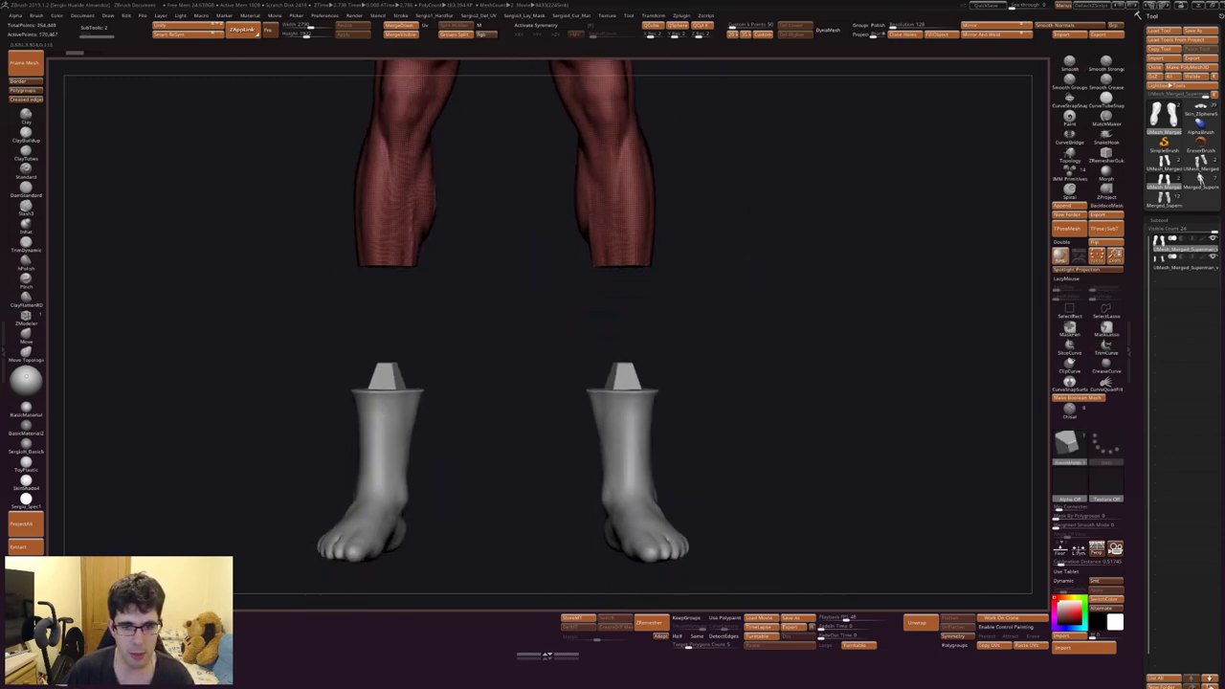
left_click(649, 335, "alt")
mouse_move(649, 335)
left_mouse_down()
mouse_move(670, 328)
mouse_move(675, 402)
mouse_move(680, 316)
left_mouse_up()
key("w")
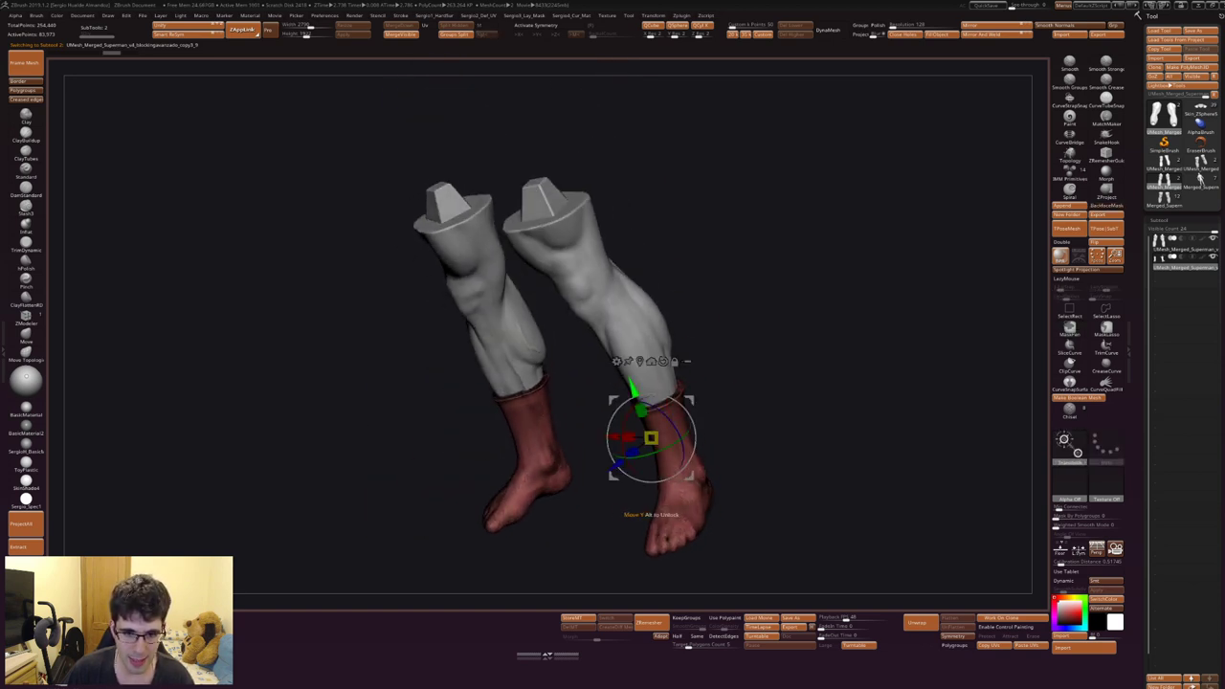
left_click_drag(649, 434, 649, 450)
mouse_move(766, 430)
left_mouse_down()
mouse_move(814, 364)
mouse_move(814, 287)
mouse_move(814, 460)
mouse_move(814, 363)
left_mouse_up()
key("q")
right_click_drag(628, 345, 650, 288)
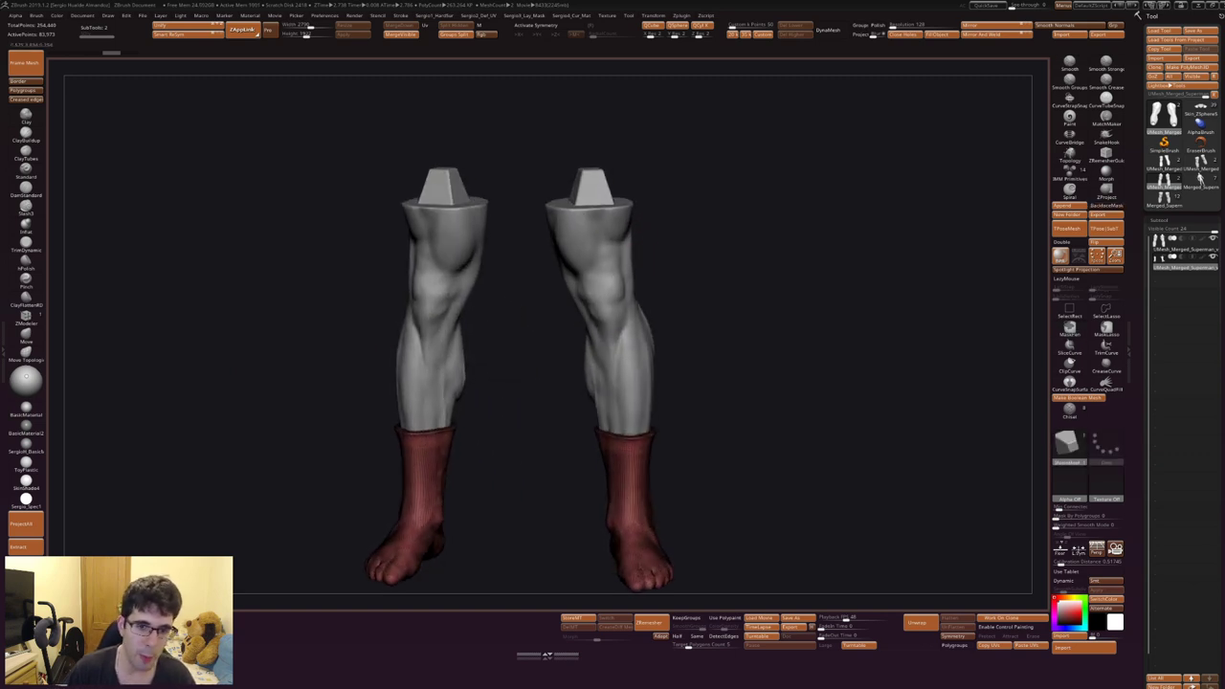